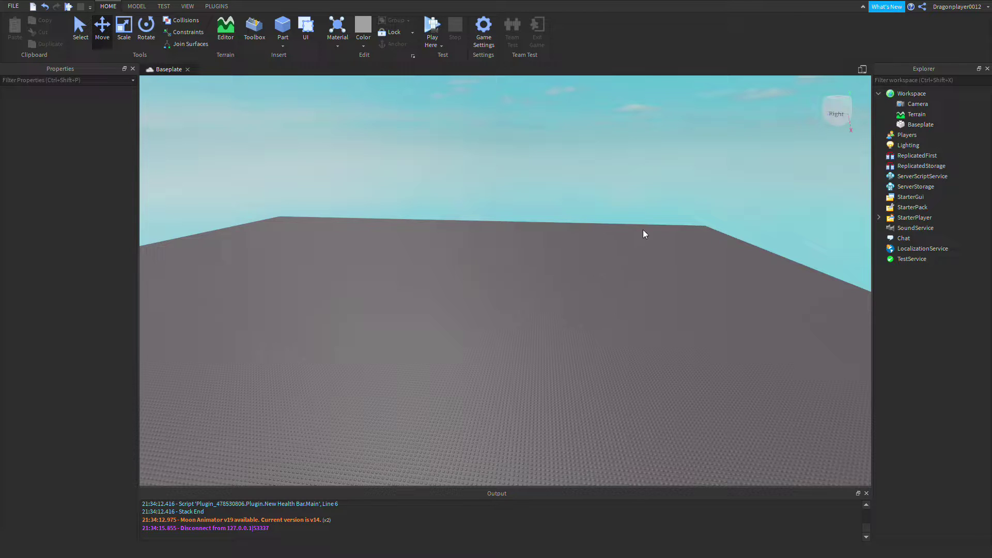
pyautogui.moveTo(636, 290); pyautogui.dragTo(615, 280, button='right')
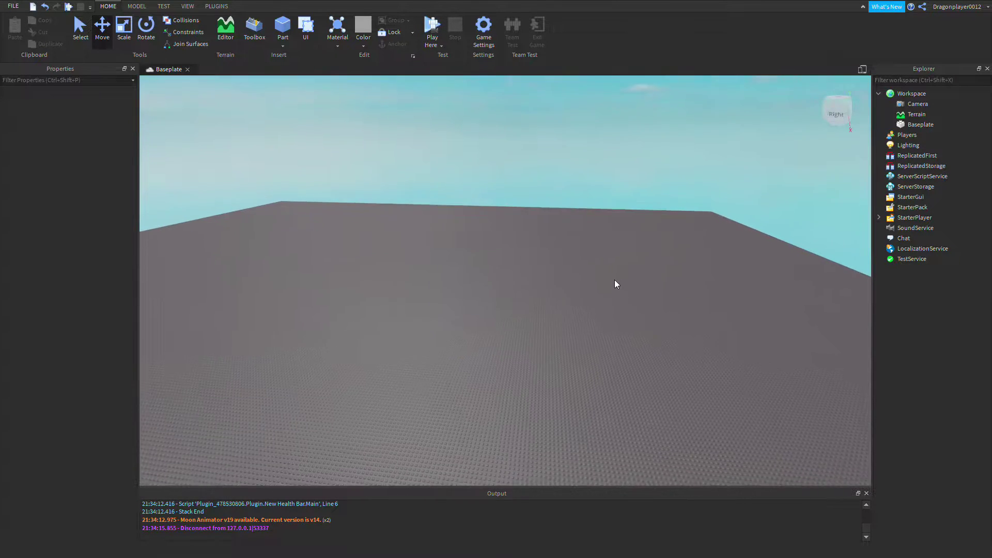
pyautogui.scroll(3, 613, 281)
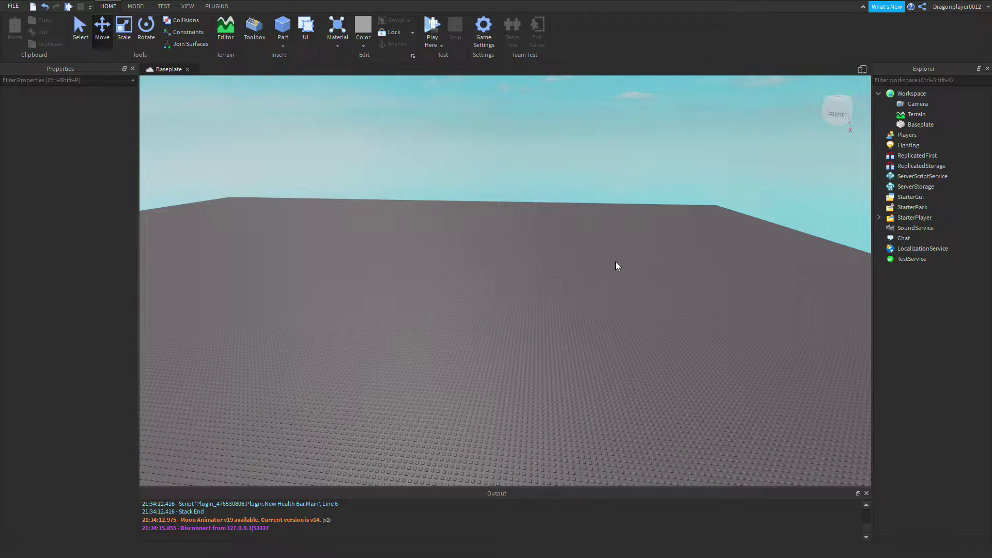
pyautogui.scroll(-2, 623, 230)
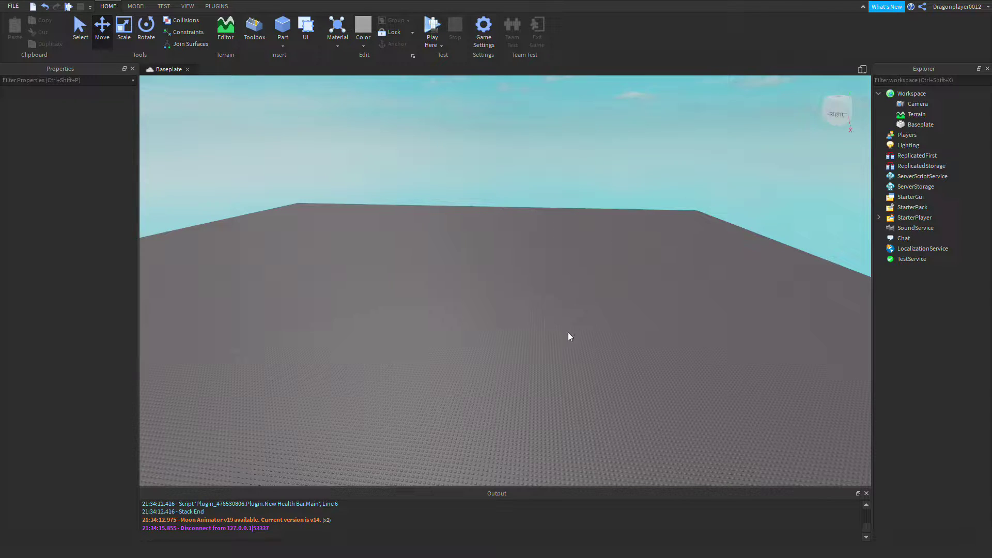
pyautogui.moveTo(620, 275); pyautogui.dragTo(613, 307)
pyautogui.moveTo(676, 313); pyautogui.dragTo(621, 254)
pyautogui.moveTo(710, 224); pyautogui.dragTo(701, 250, button='right')
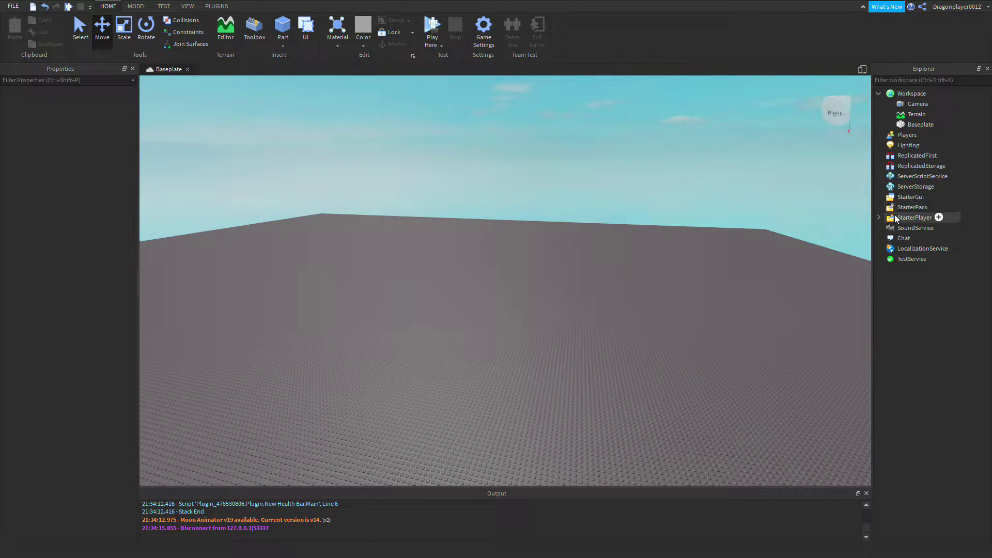
# Add a ScreenGui to StarterGui and insert a TextLabel inside it.
pyautogui.click(905, 197)
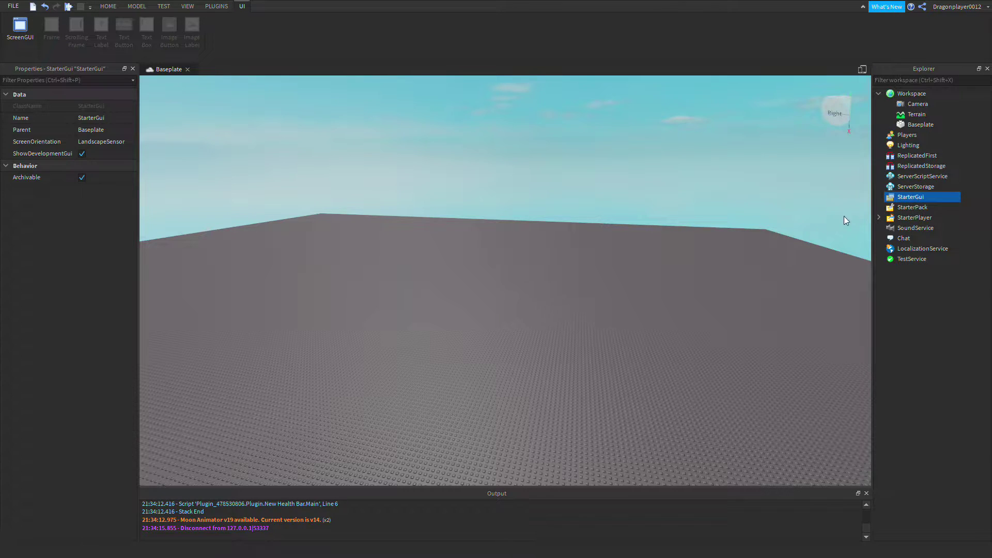
pyautogui.click(931, 198)
pyautogui.click(906, 251)
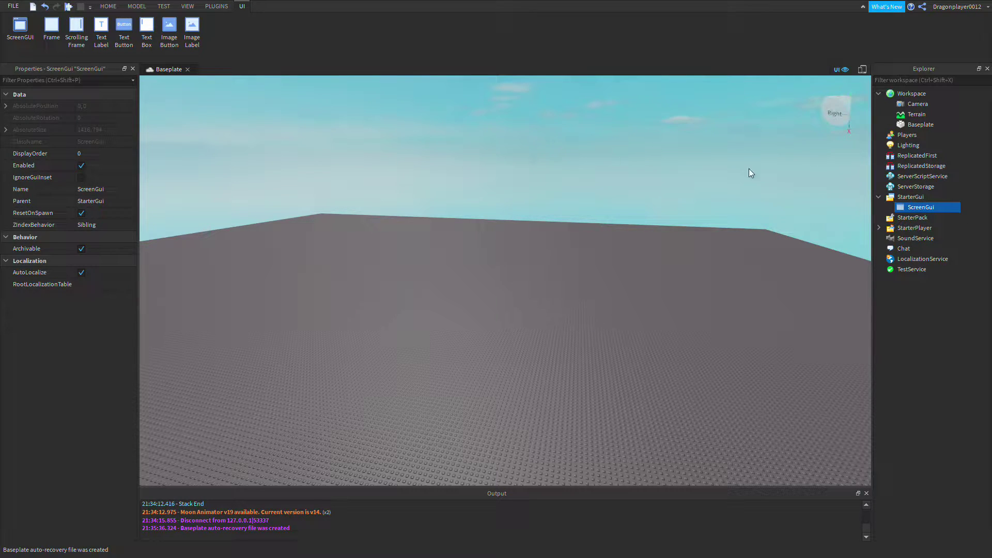
pyautogui.click(946, 207)
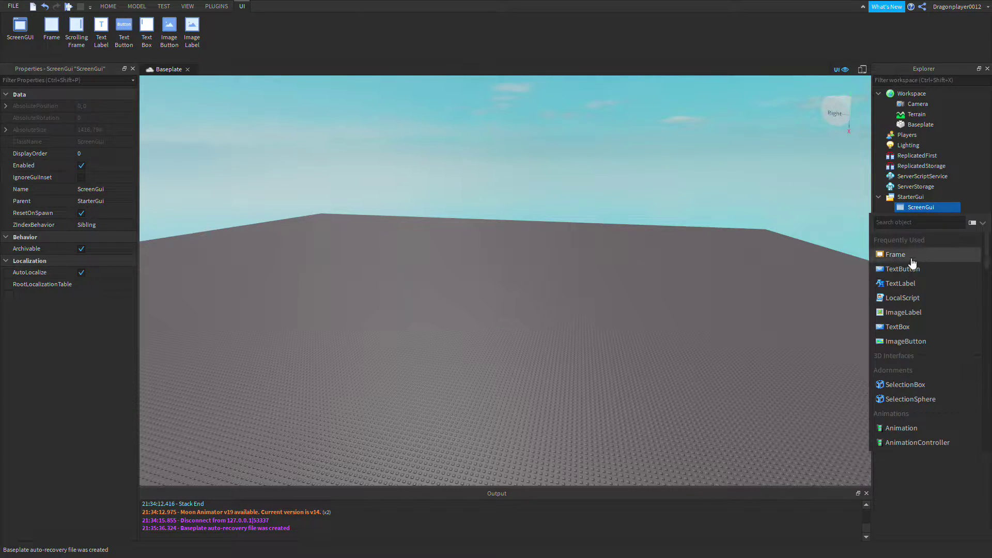
pyautogui.click(904, 283)
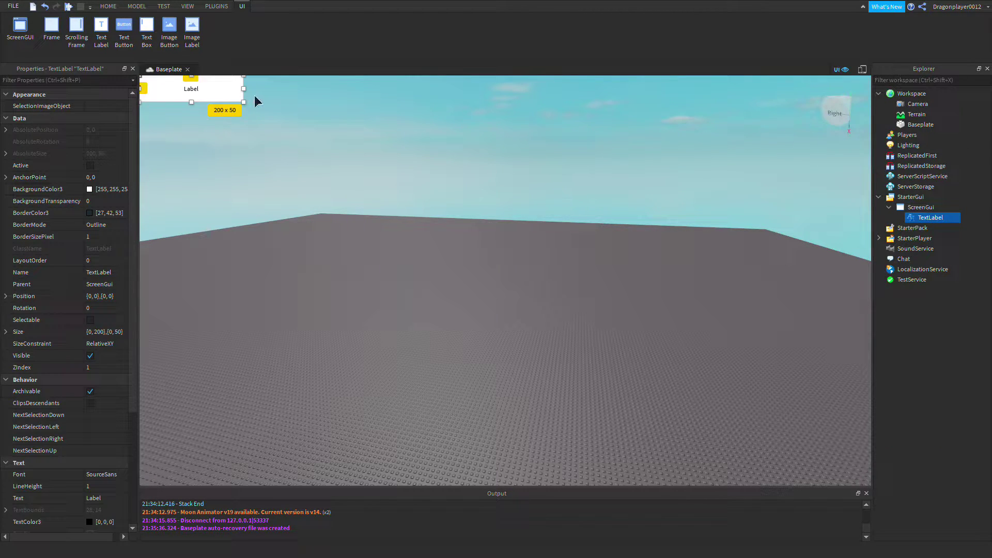
# Stretch the text label into a full-width bar about 1416 x 67 along the viewport's upper edge and place a duplicate along its lower edge.
pyautogui.moveTo(243, 89); pyautogui.dragTo(872, 100)
pyautogui.moveTo(508, 106); pyautogui.dragTo(505, 466)
pyautogui.hotkey('ctrl', 'd')
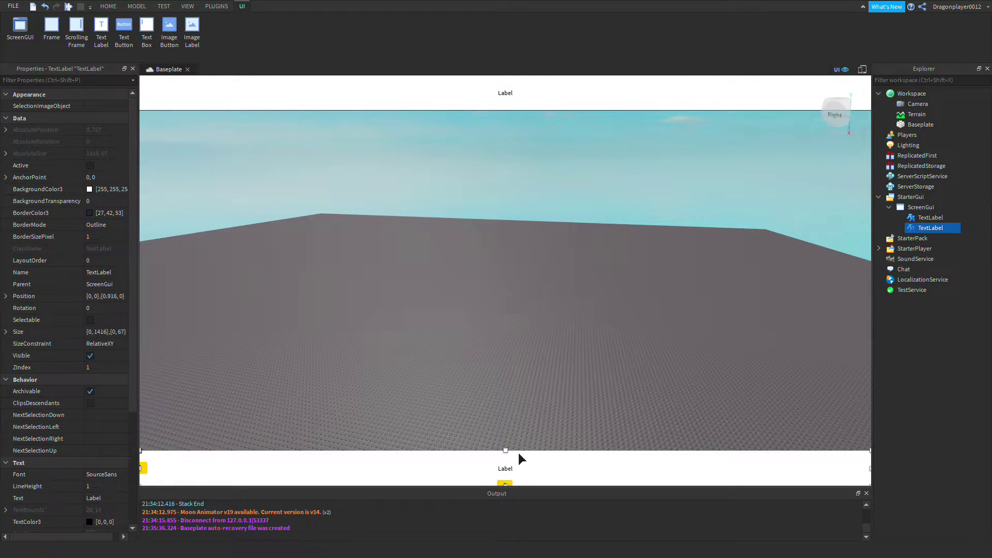
# Clear the Text property of both text labels so the bars carry no wording.
pyautogui.scroll(-4, 79, 371)
pyautogui.click(102, 354)
pyautogui.press('BackSpace')
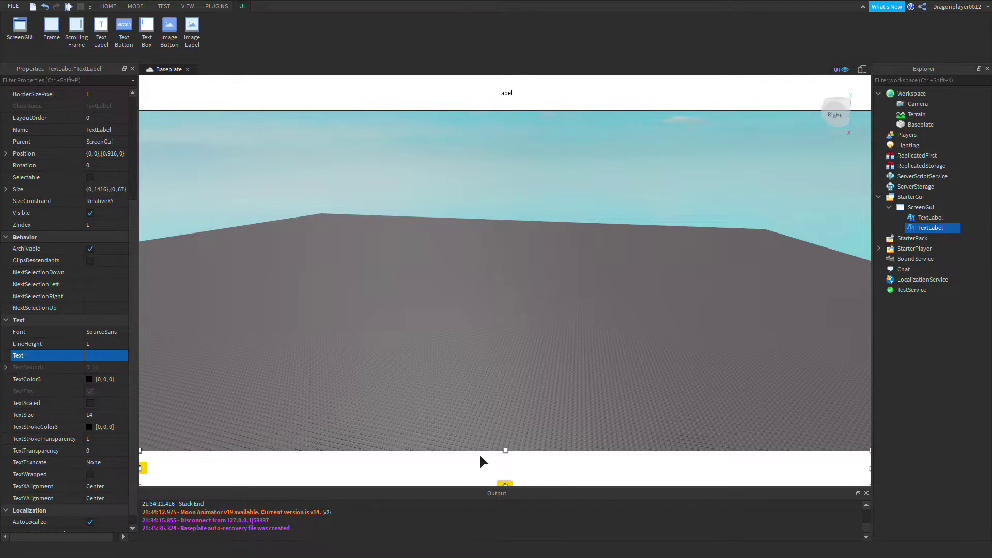
pyautogui.click(930, 217)
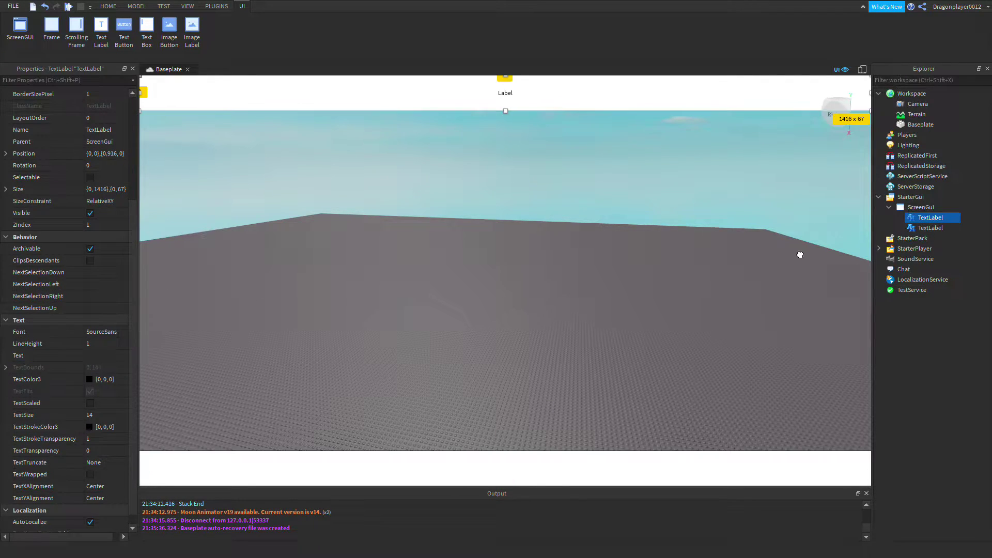
pyautogui.click(103, 355)
pyautogui.press('BackSpace')
# Set the background colour of both text labels to black.
pyautogui.scroll(4, 87, 322)
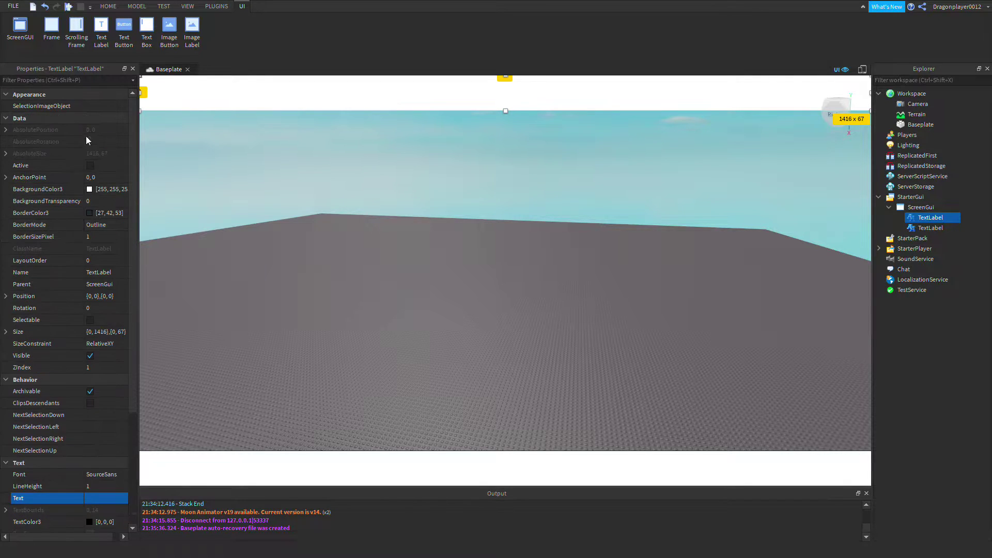
pyautogui.click(89, 189)
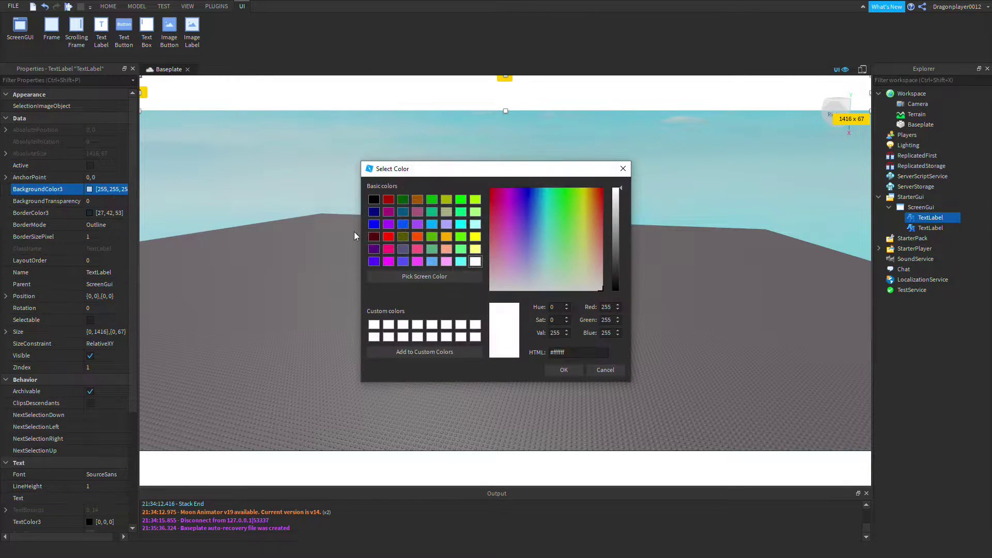
pyautogui.click(579, 369)
pyautogui.click(930, 228)
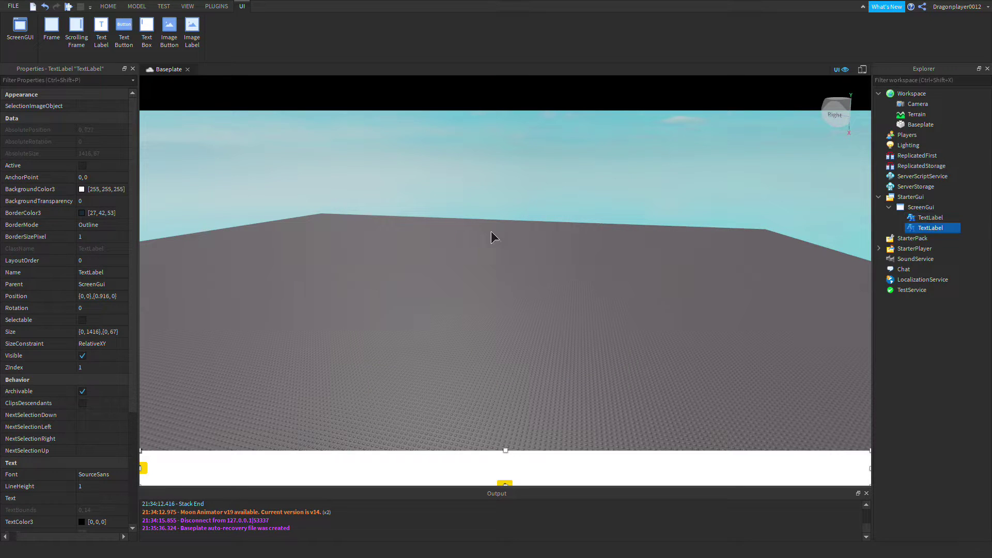
pyautogui.click(84, 190)
pyautogui.moveTo(615, 259); pyautogui.dragTo(612, 326)
pyautogui.click(575, 368)
pyautogui.click(578, 341)
# Playtest the place to check the black bars around the character, and end the test.
pyautogui.moveTo(581, 320); pyautogui.dragTo(567, 218, button='right')
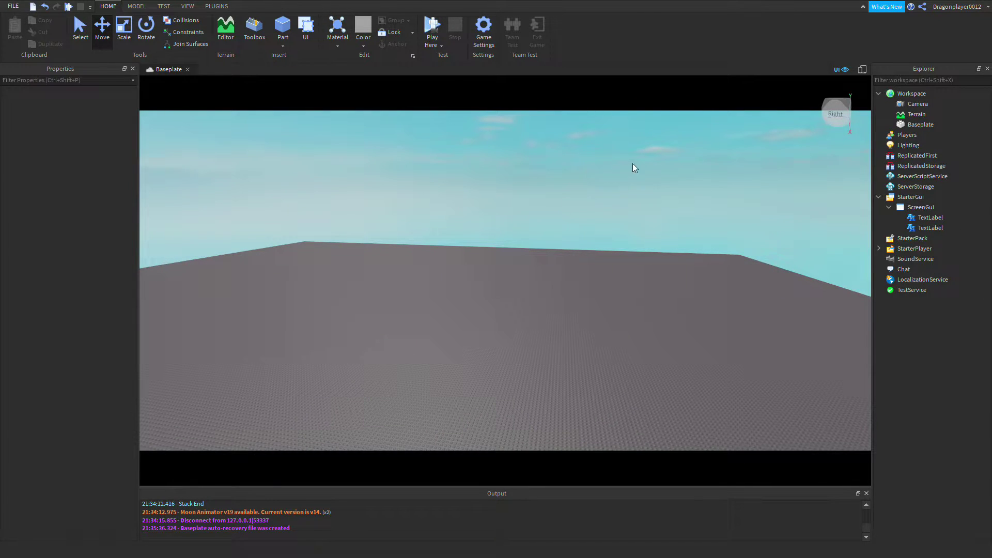
pyautogui.click(432, 32)
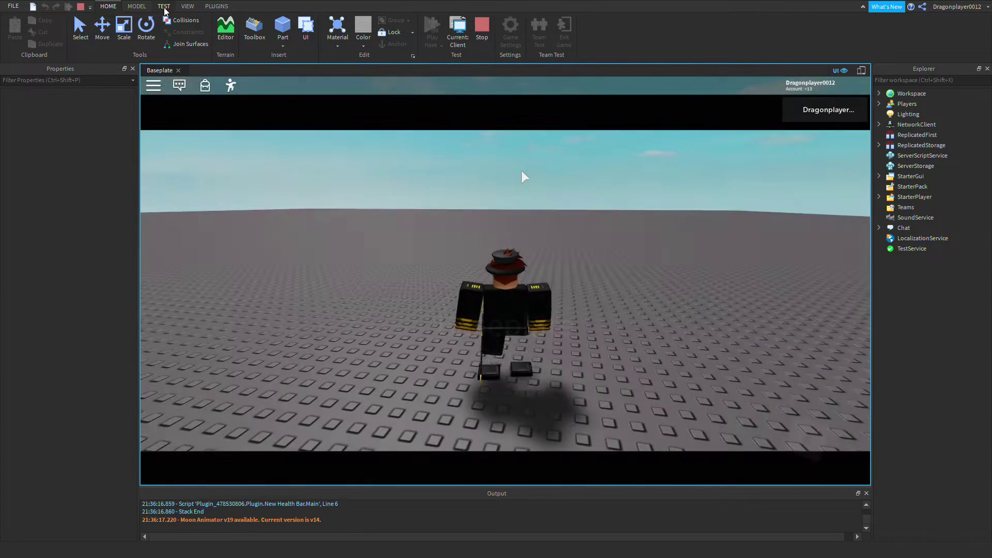
pyautogui.click(164, 7)
pyautogui.click(185, 7)
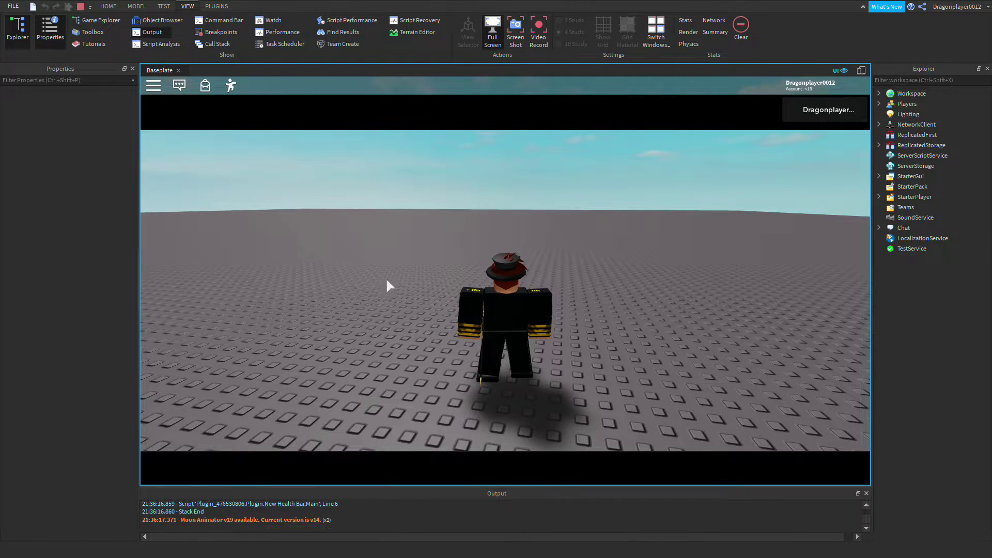
pyautogui.scroll(-5, 453, 286)
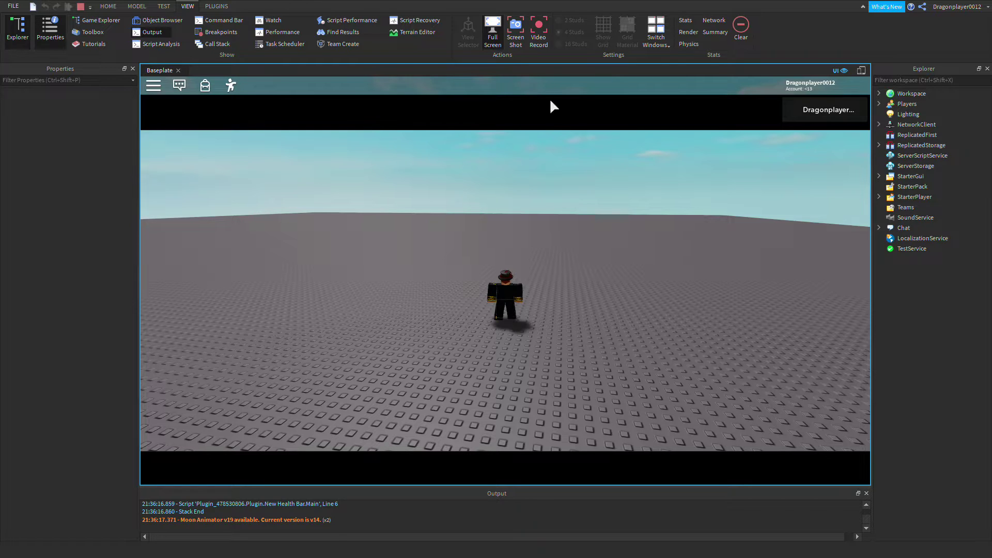
pyautogui.scroll(5, 507, 224)
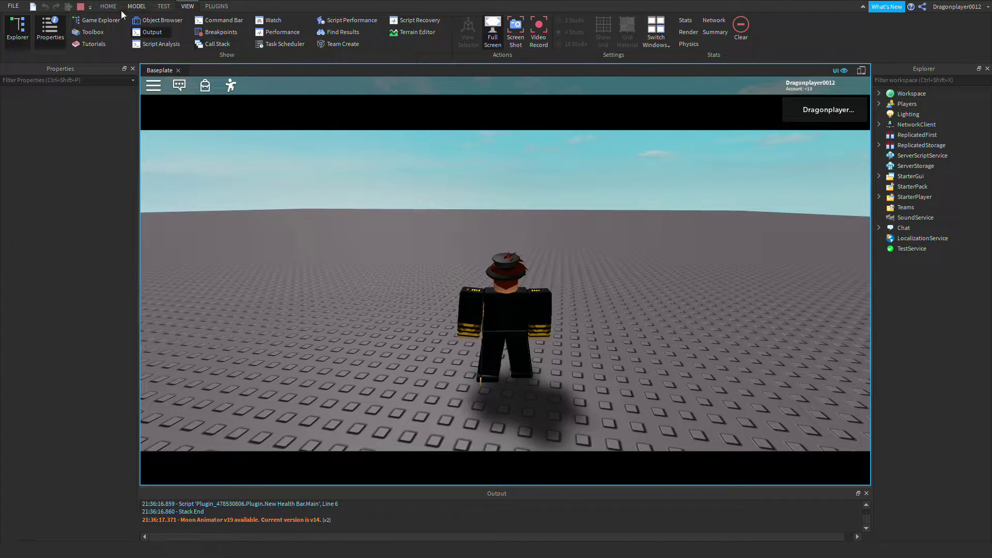
pyautogui.click(80, 6)
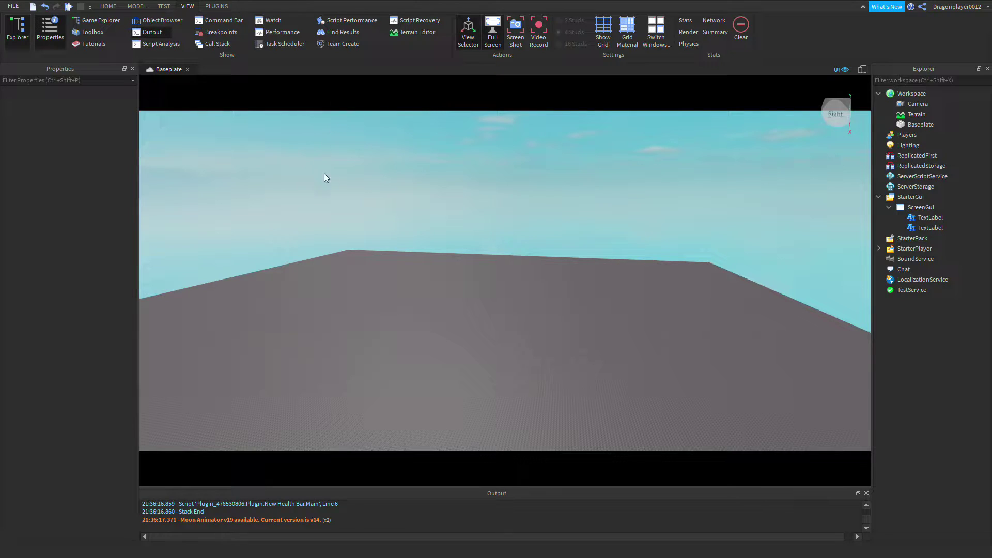
# Add a LocalScript to StarterGui and clear its default code.
pyautogui.click(889, 207)
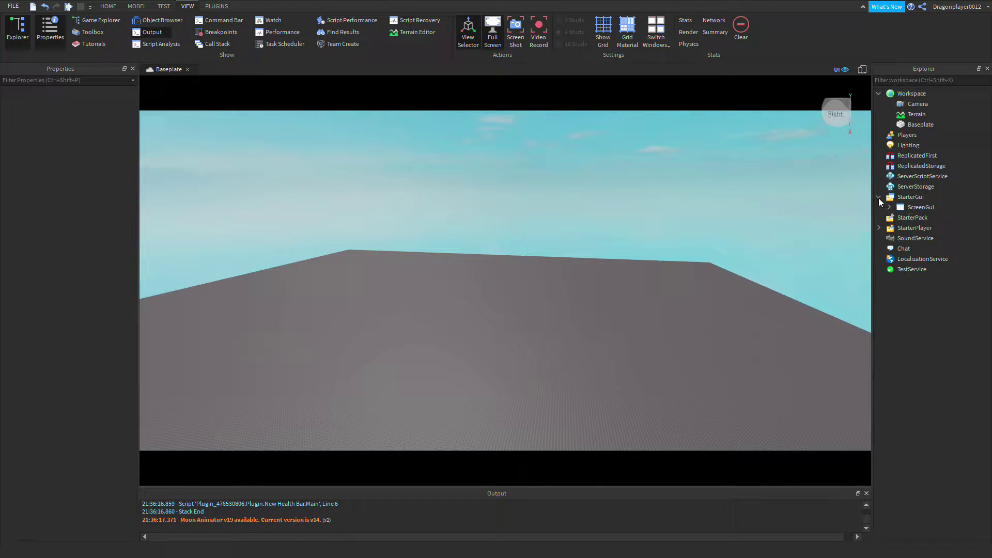
pyautogui.click(878, 197)
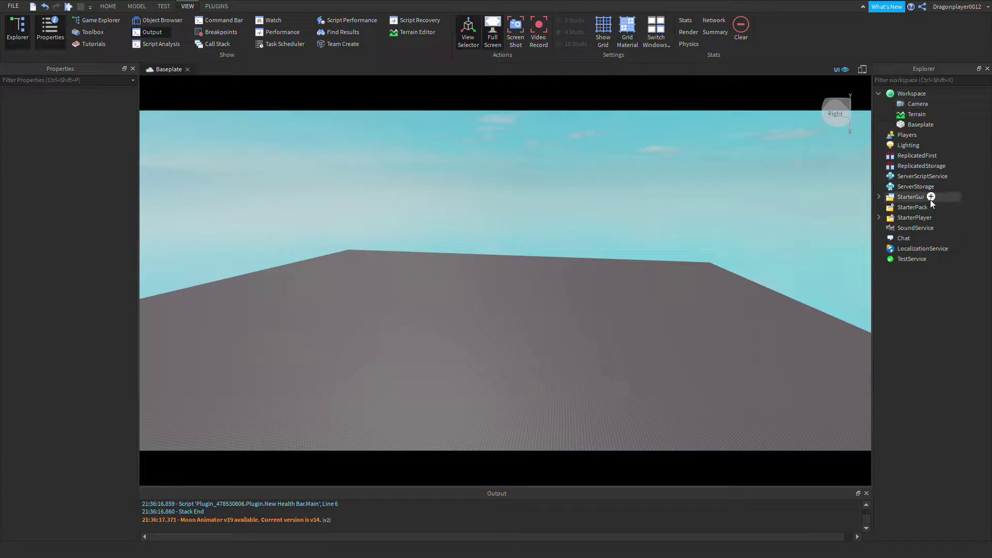
pyautogui.click(930, 197)
pyautogui.click(913, 260)
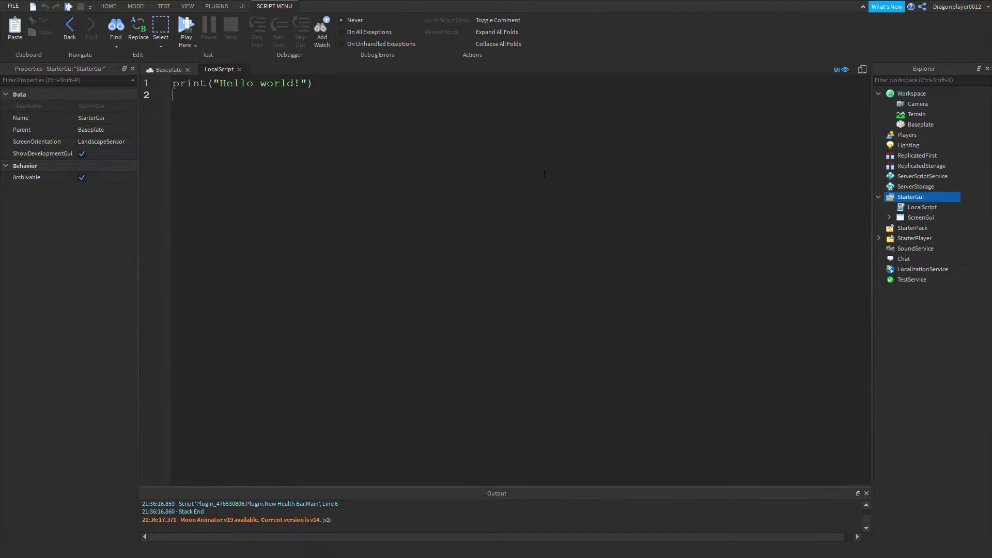
pyautogui.press('BackSpace')
# Copy the two startergui lines that disable Enum.CoreGuiType.All from the Notepad notes and paste them into the LocalScript.
pyautogui.press('super')
pyautogui.click(570, 548)
pyautogui.click(382, 212)
pyautogui.scroll(14, 205, 310)
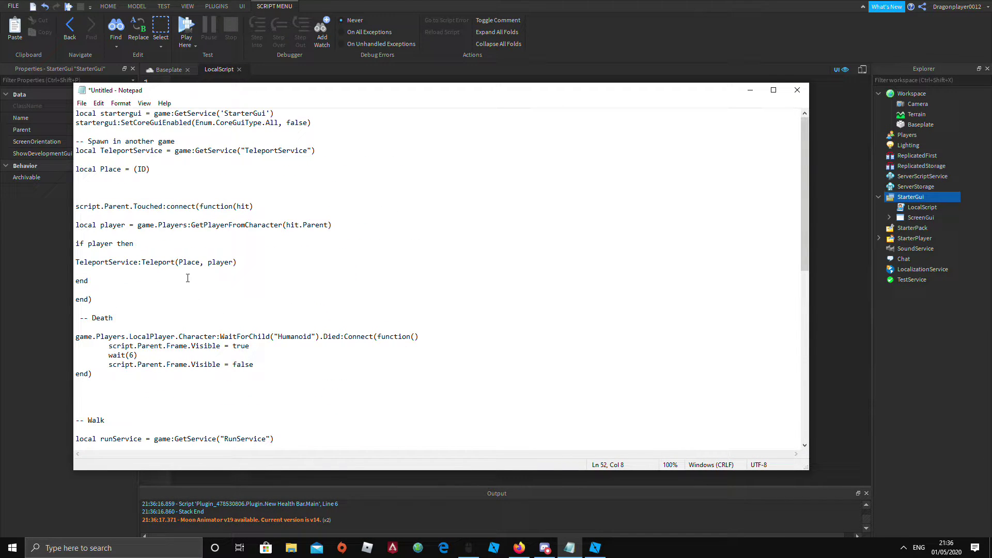
pyautogui.moveTo(78, 112); pyautogui.dragTo(297, 129)
pyautogui.hotkey('ctrl', 'c')
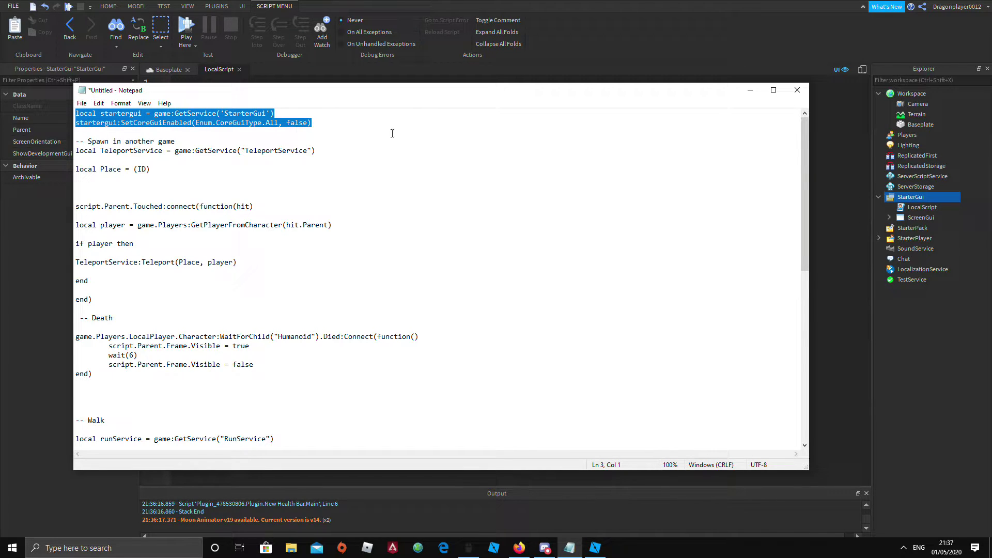
pyautogui.click(751, 90)
pyautogui.hotkey('ctrl', 'v')
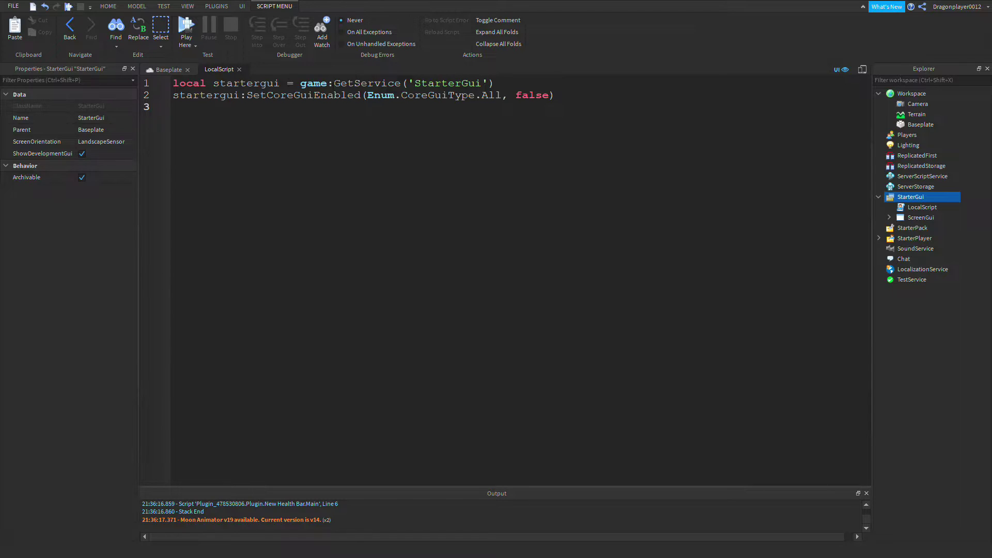
# Change the CoreGuiType in the script's SetCoreGuiEnabled line to Chat.
pyautogui.click(504, 95)
pyautogui.press('BackSpace')
pyautogui.press('BackSpace')
pyautogui.press('BackSpace')
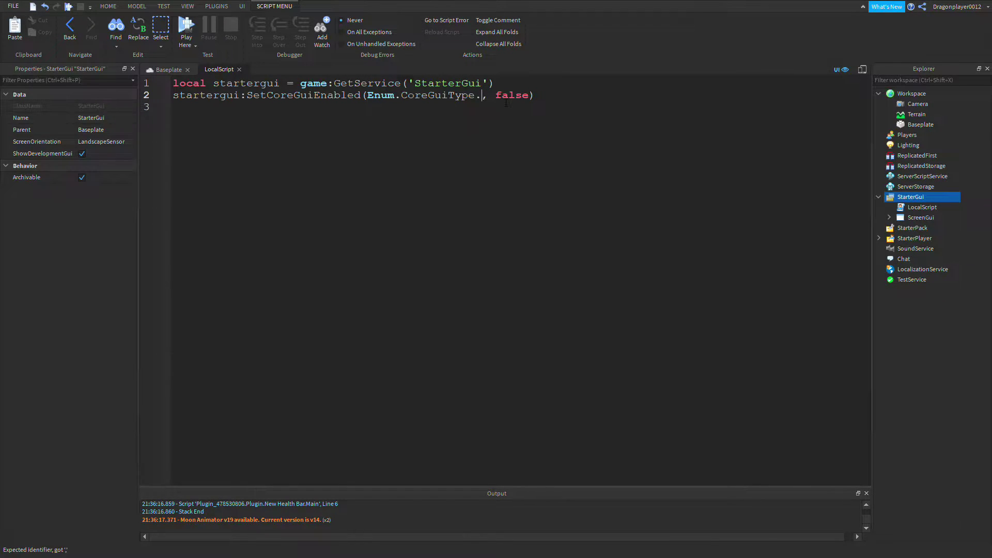
pyautogui.write('Cha')
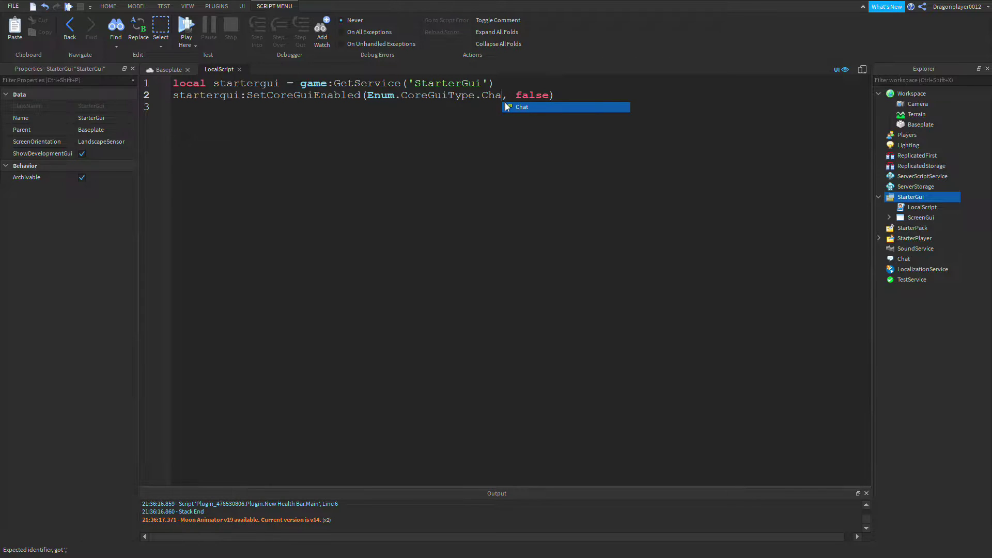
pyautogui.press('Tab')
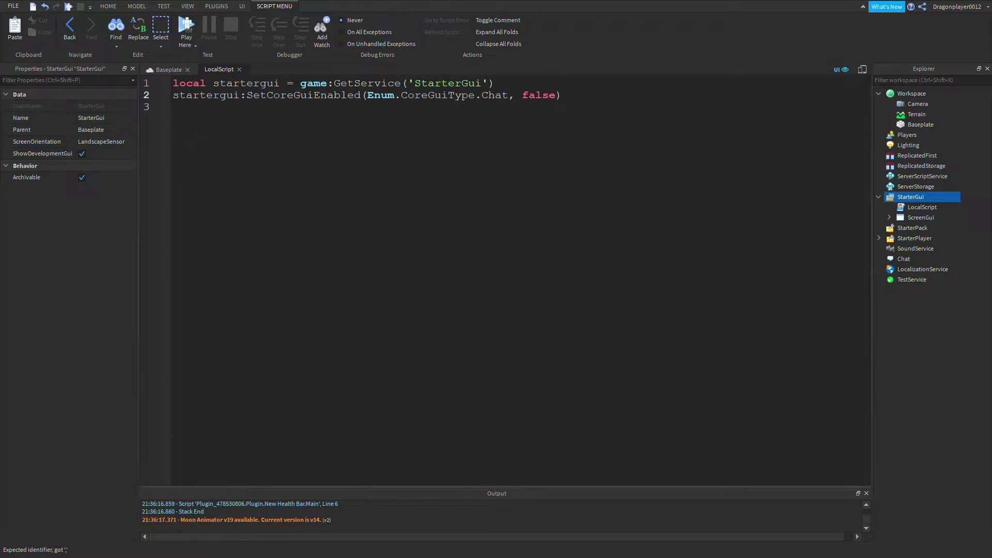
# Restore the CoreGuiType in the SetCoreGuiEnabled line to All.
pyautogui.doubleClick(486, 95)
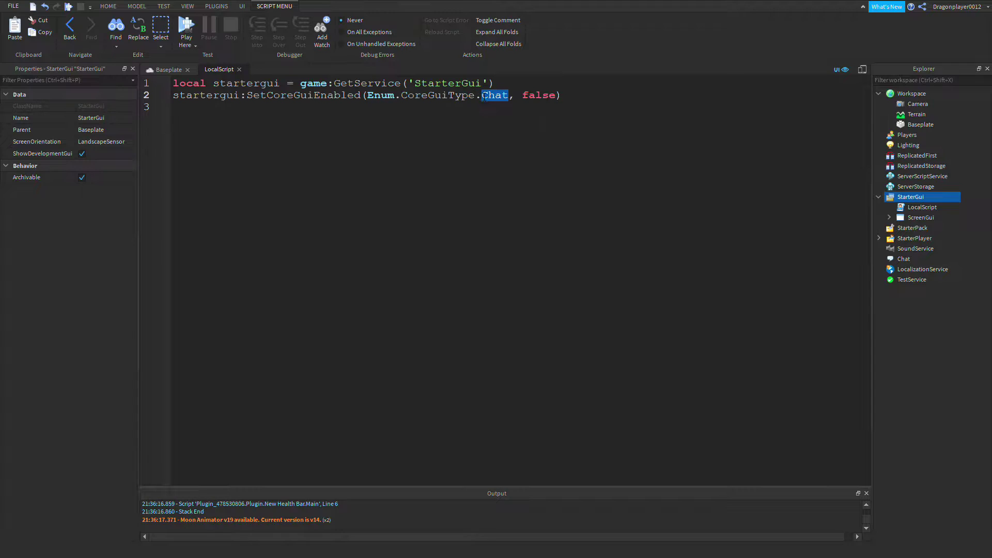
pyautogui.press('BackSpace')
pyautogui.write('All')
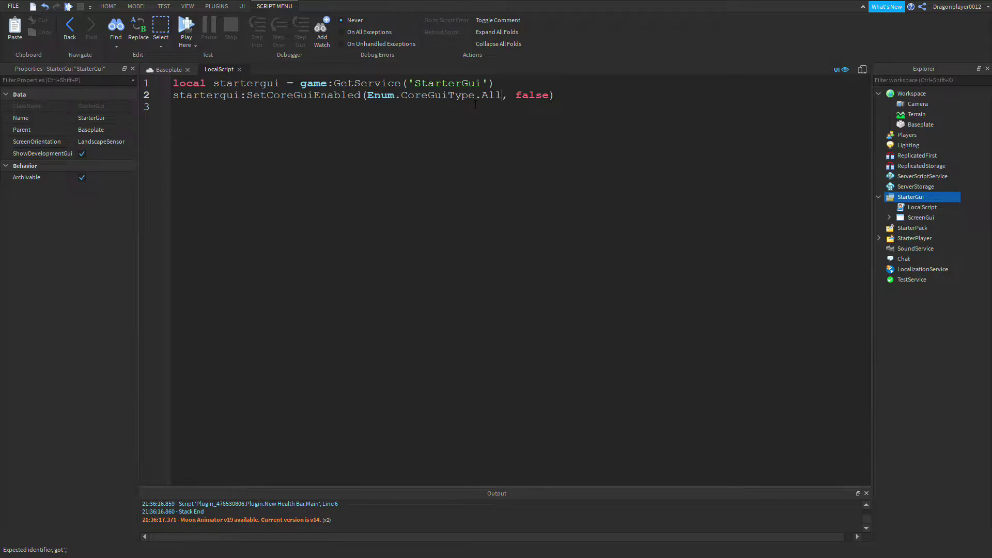
# Playtest the place to check the hidden default interface, and open the in-game menu.
pyautogui.click(181, 68)
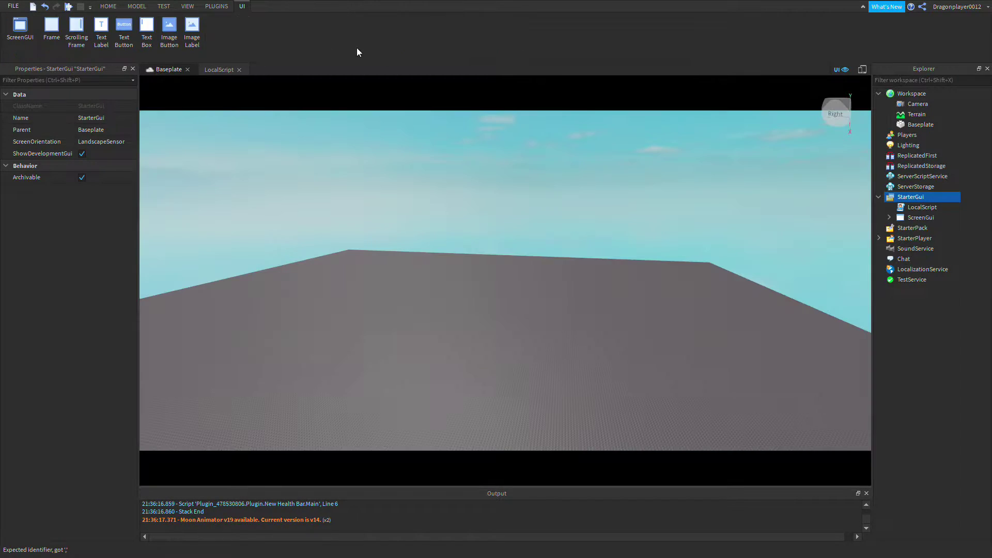
pyautogui.click(108, 6)
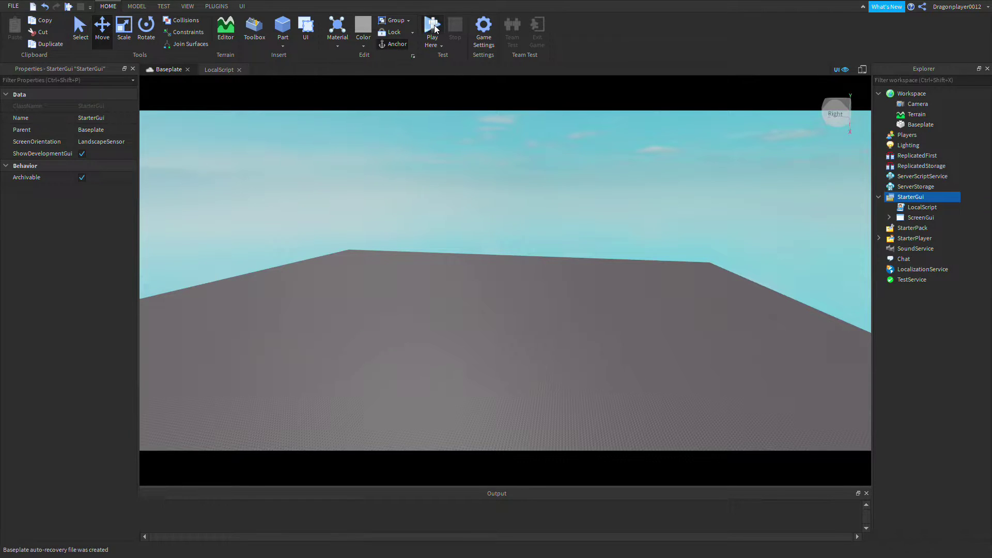
pyautogui.press('F5')
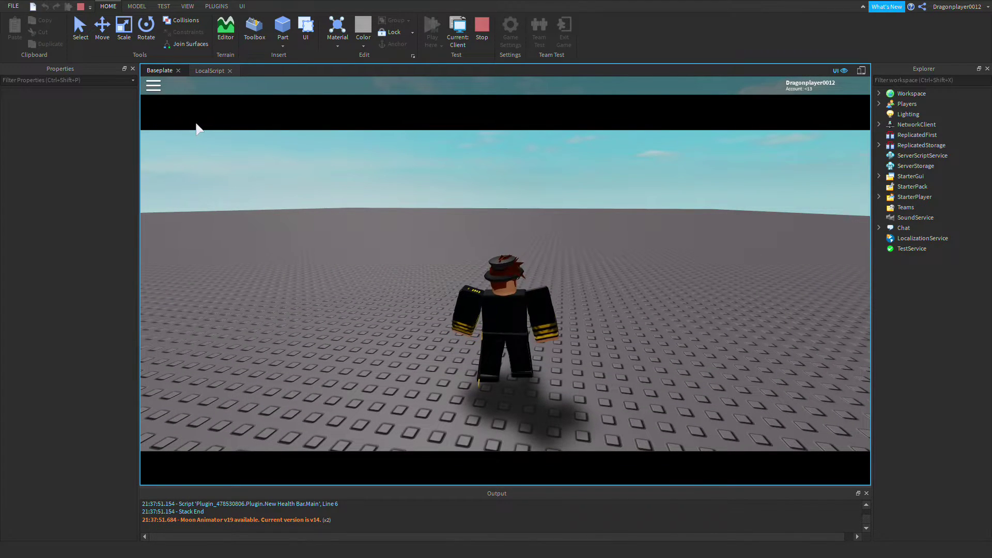
pyautogui.click(153, 88)
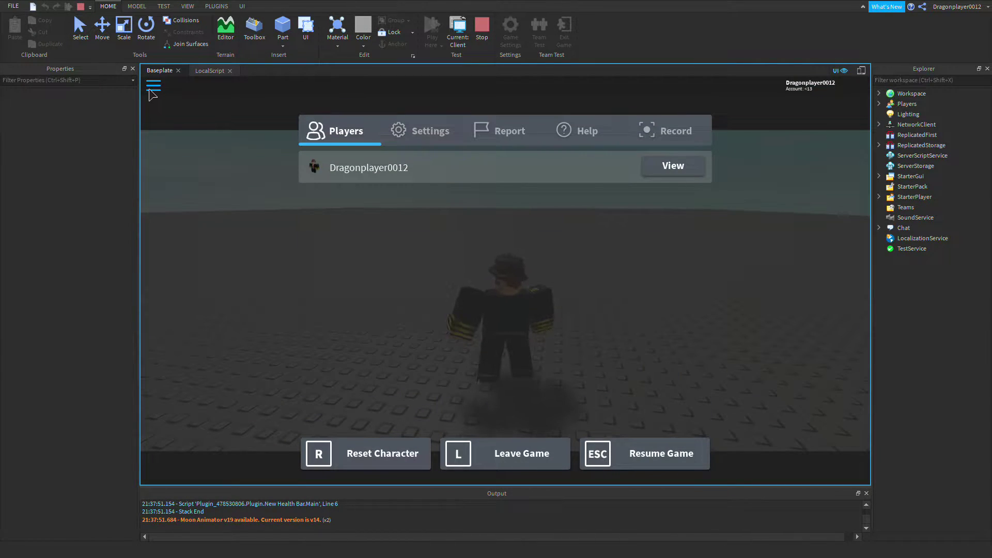
# Leave the test game and confirm leaving to return to editing the place.
pyautogui.click(491, 449)
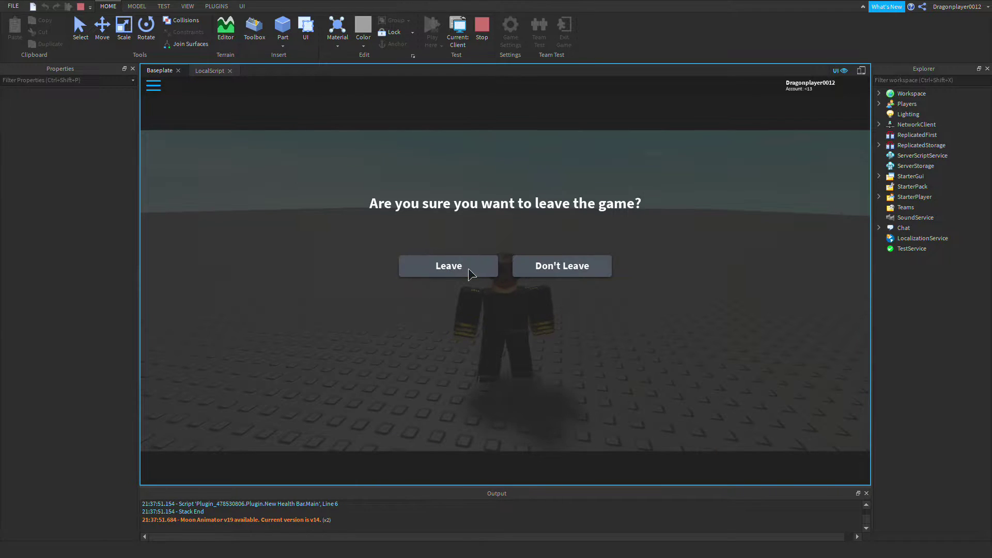
pyautogui.click(468, 268)
pyautogui.scroll(-3, 600, 225)
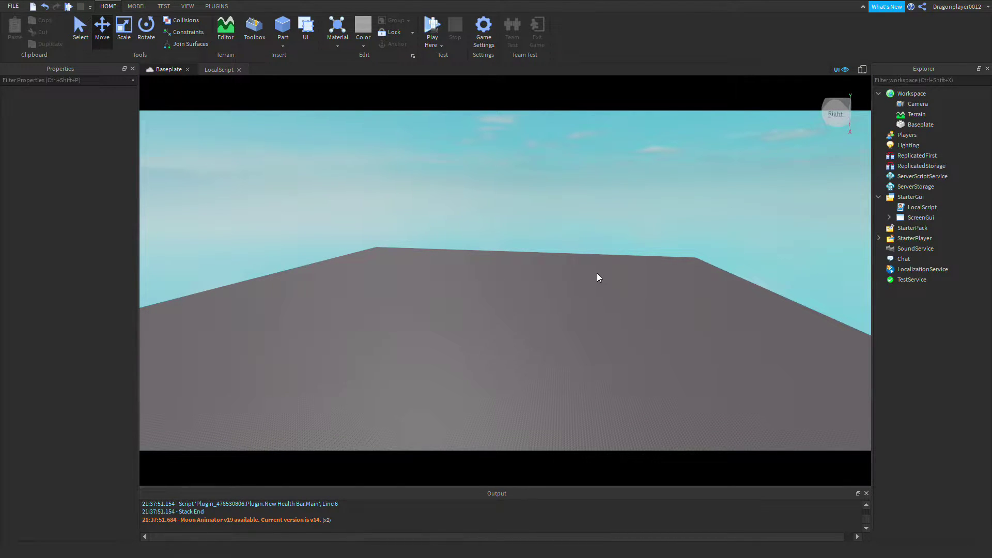
pyautogui.scroll(3, 521, 281)
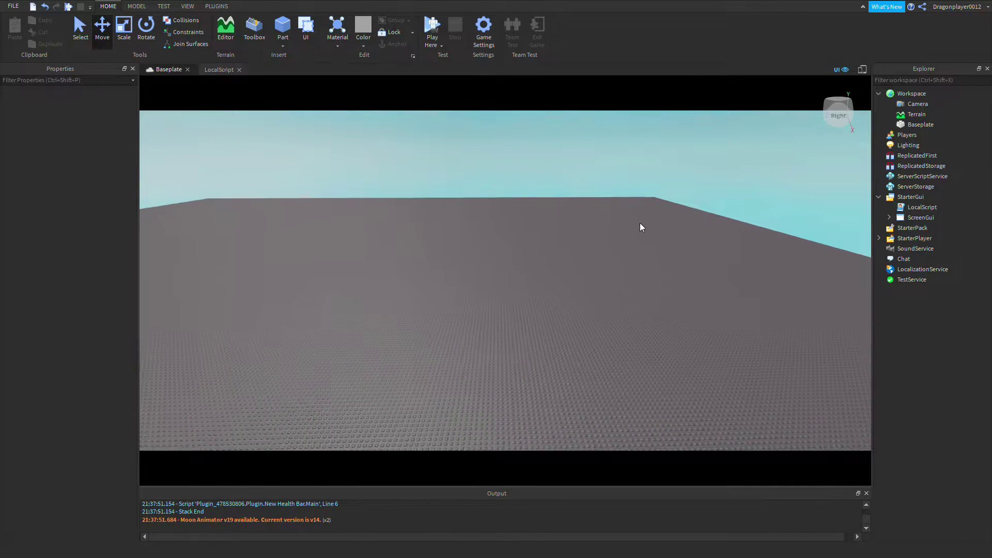
# Add a second ScreenGui to StarterGui and rename it Death Screen GUI.
pyautogui.click(931, 196)
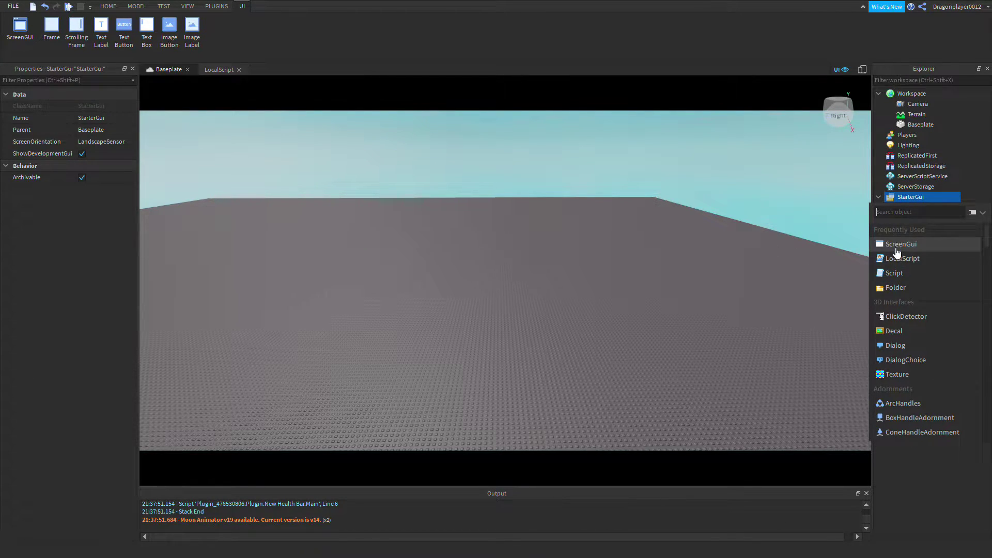
pyautogui.click(890, 250)
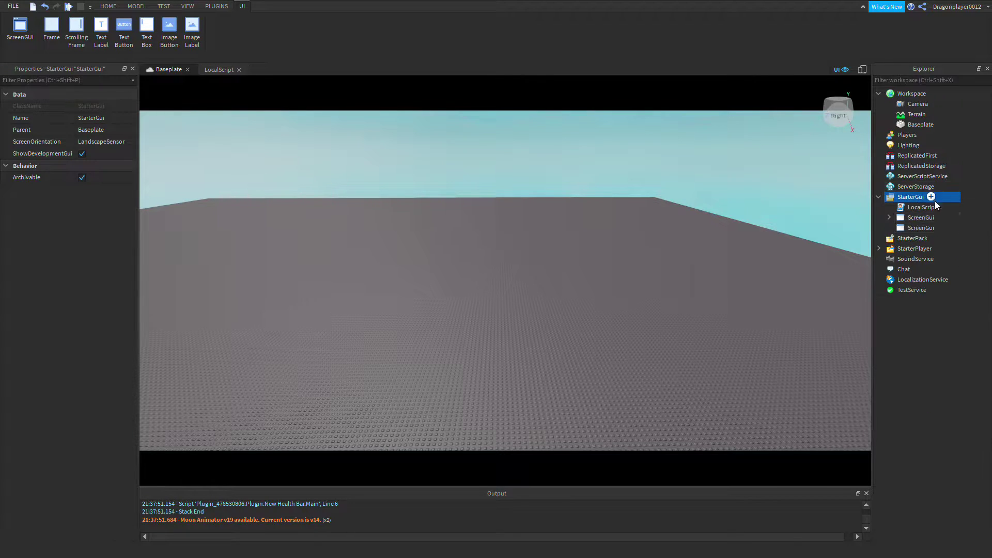
pyautogui.click(948, 228)
pyautogui.click(99, 189)
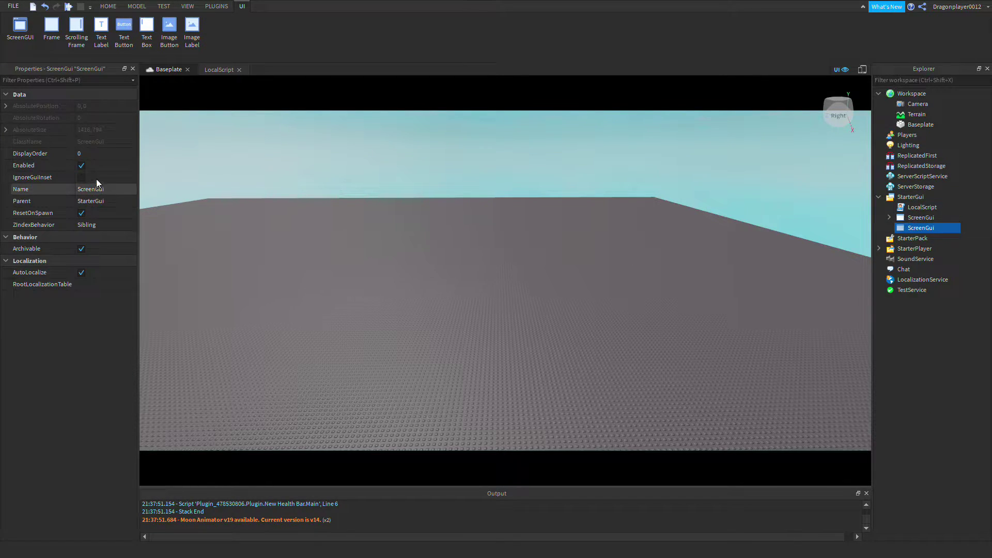
pyautogui.press('BackSpace')
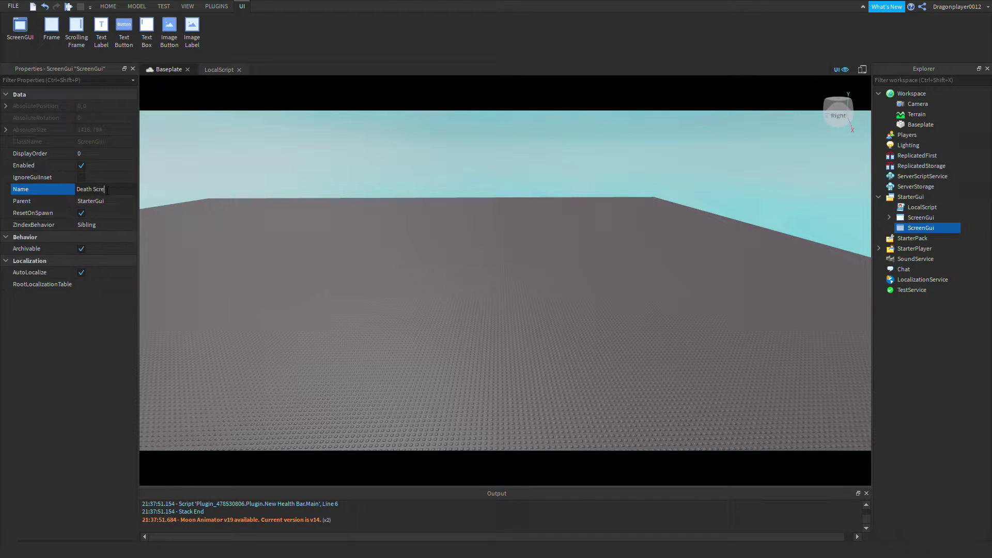
pyautogui.press('Return')
pyautogui.click(107, 190)
pyautogui.click(133, 189)
pyautogui.click(320, 234)
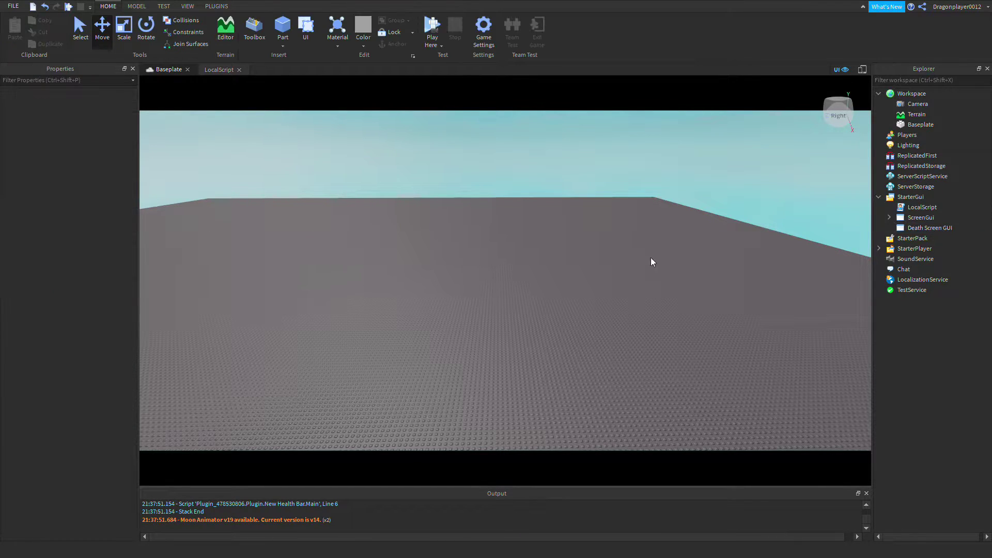
# Add an ImageLabel to Death Screen GUI and stretch it to about 1416 x 794 so it covers the whole viewport.
pyautogui.click(961, 228)
pyautogui.click(656, 236)
pyautogui.click(960, 228)
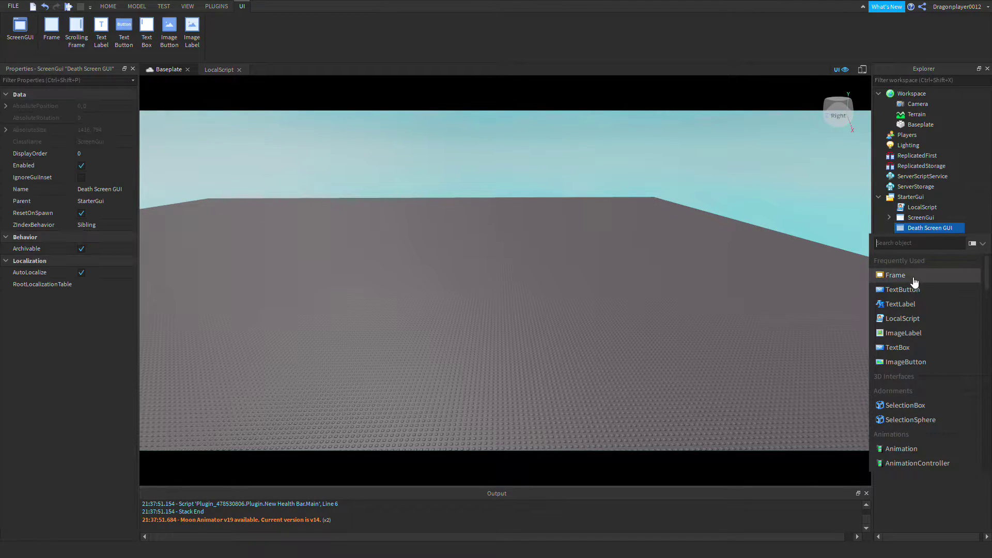
pyautogui.click(917, 338)
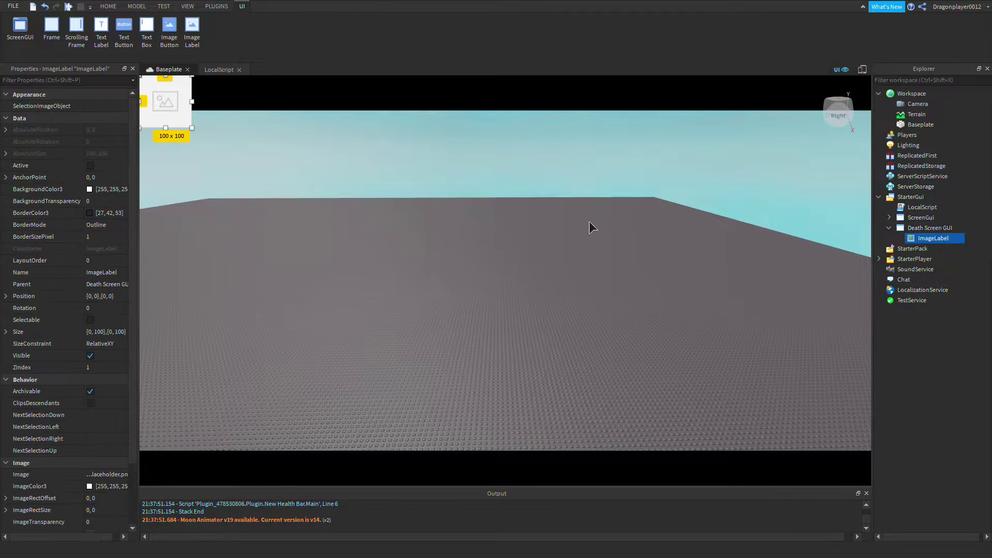
pyautogui.moveTo(193, 103); pyautogui.dragTo(898, 161)
pyautogui.moveTo(491, 127); pyautogui.dragTo(491, 510)
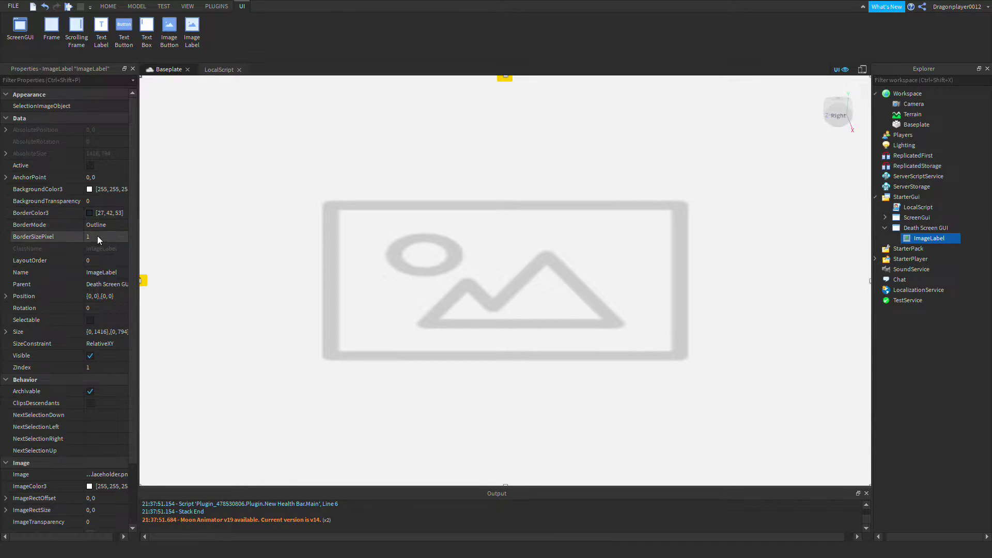
# Add a Frame to Death Screen GUI and move the ImageLabel inside that Frame.
pyautogui.scroll(-2, 92, 423)
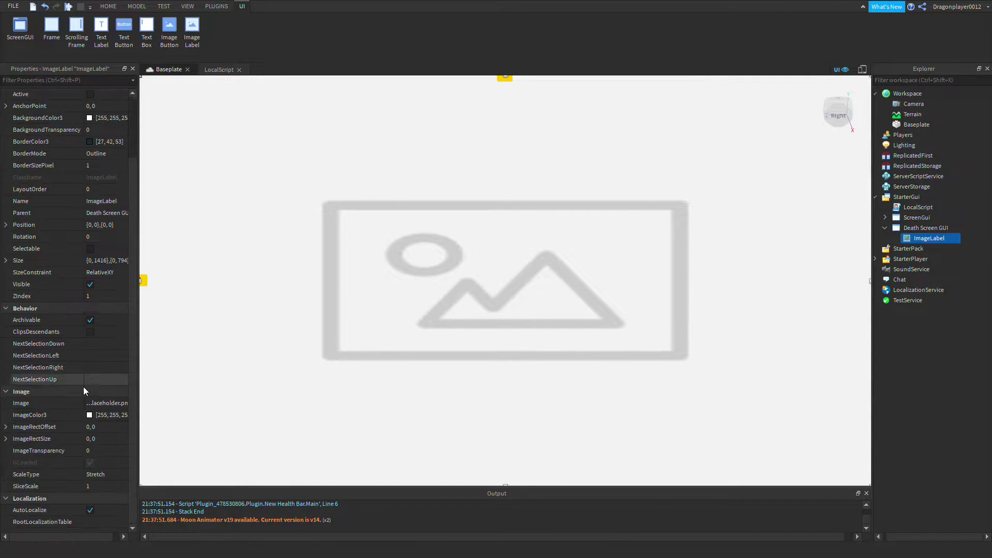
pyautogui.click(927, 228)
pyautogui.click(956, 228)
pyautogui.click(896, 275)
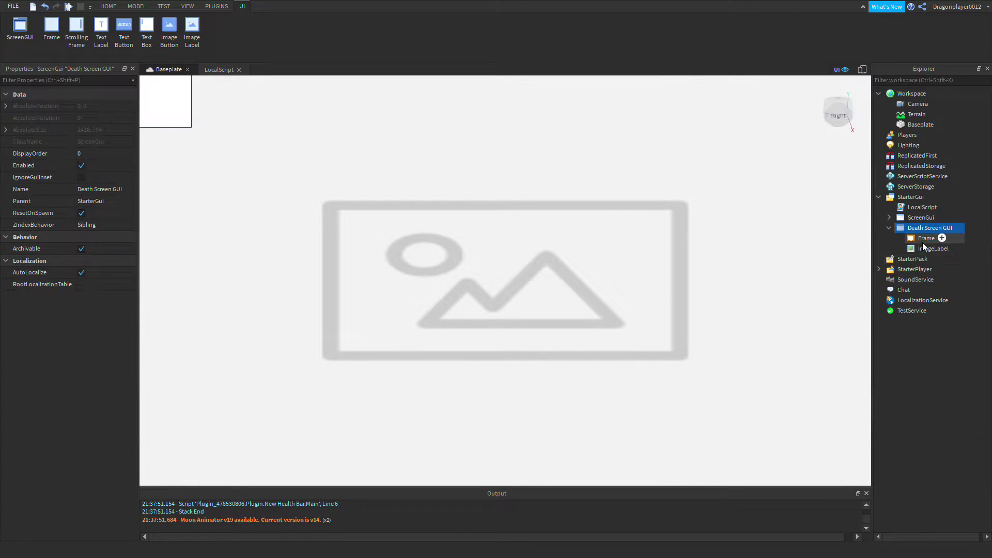
pyautogui.moveTo(925, 247); pyautogui.dragTo(921, 240)
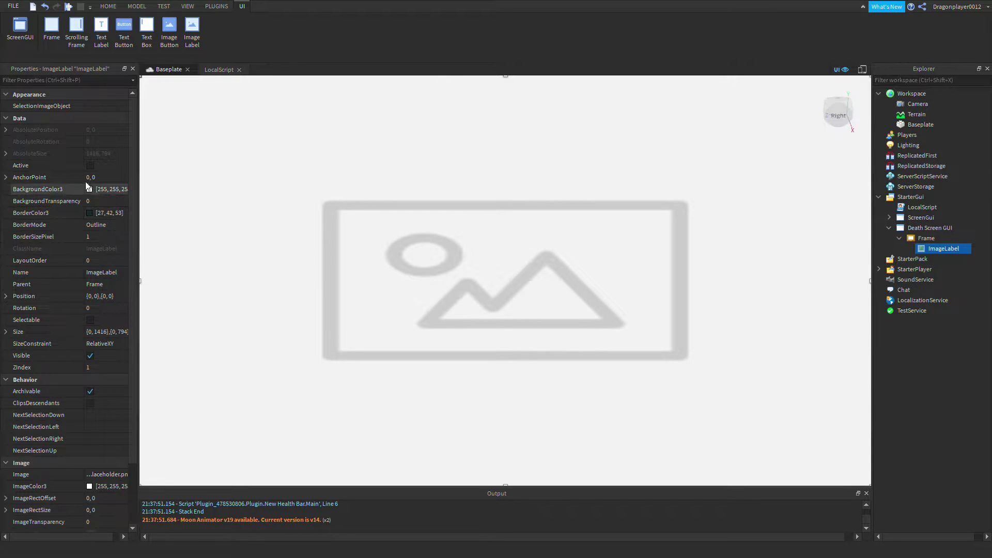
# Set the ImageLabel's BackgroundTransparency to 1.
pyautogui.scroll(-2, 71, 339)
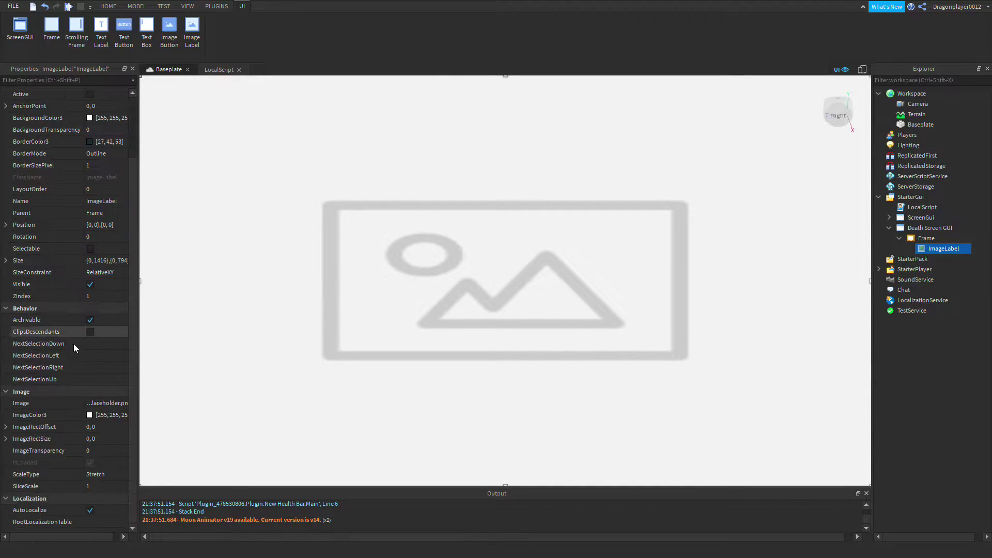
pyautogui.scroll(2, 108, 186)
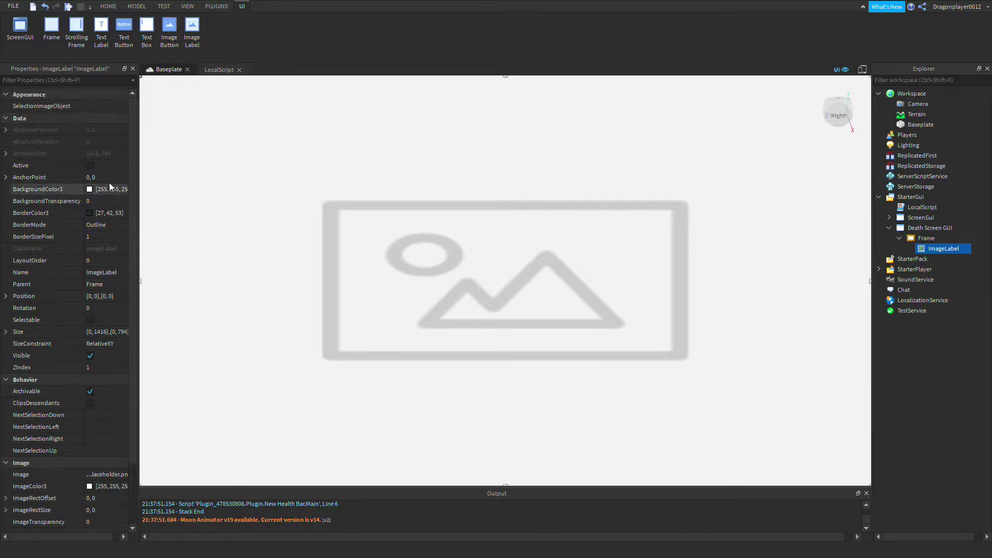
pyautogui.click(104, 202)
pyautogui.moveTo(118, 201); pyautogui.dragTo(137, 202)
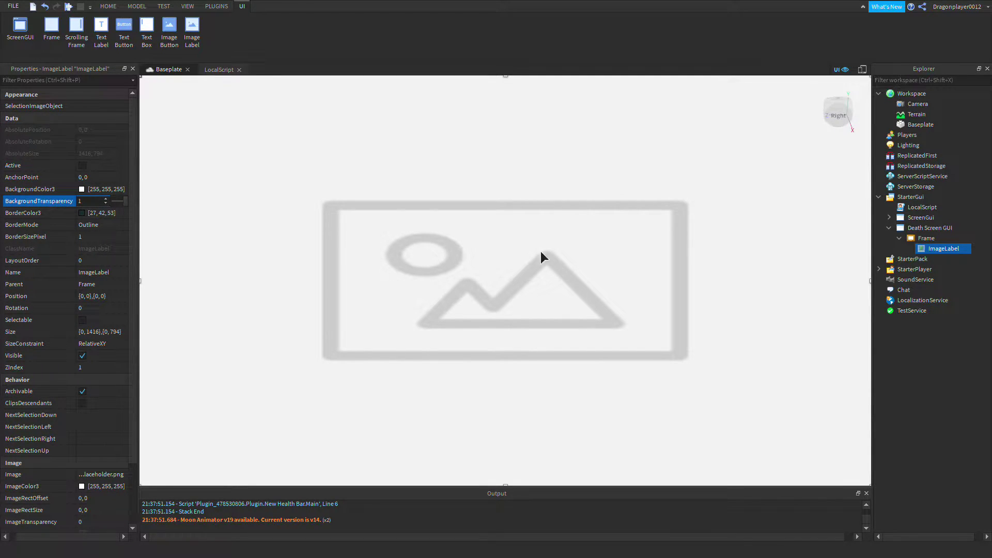
# Turn off the Visible property of the Frame in Death Screen GUI.
pyautogui.click(914, 239)
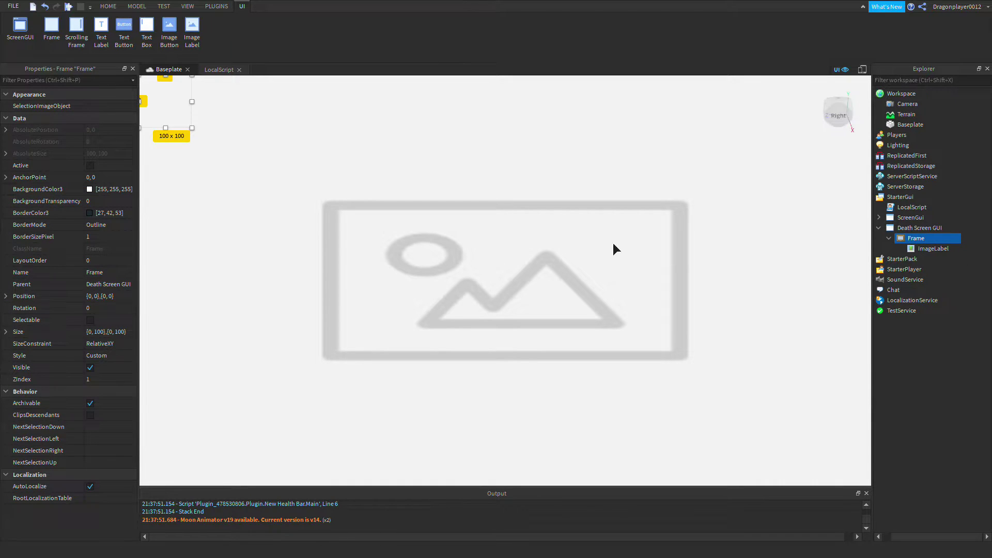
pyautogui.click(90, 368)
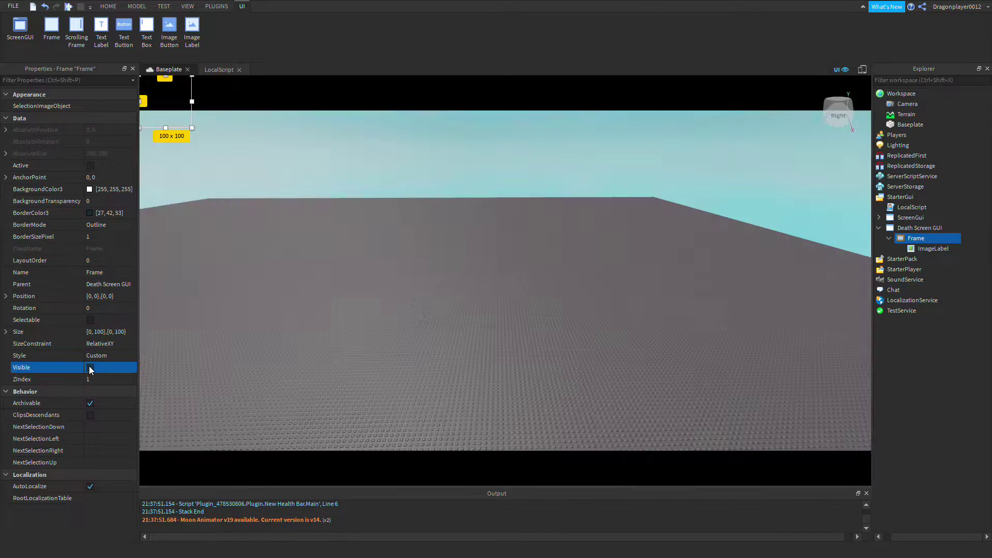
pyautogui.click(348, 265)
# Search the Toolbox's Images category for "Blood death screen" and browse the offered images.
pyautogui.click(255, 36)
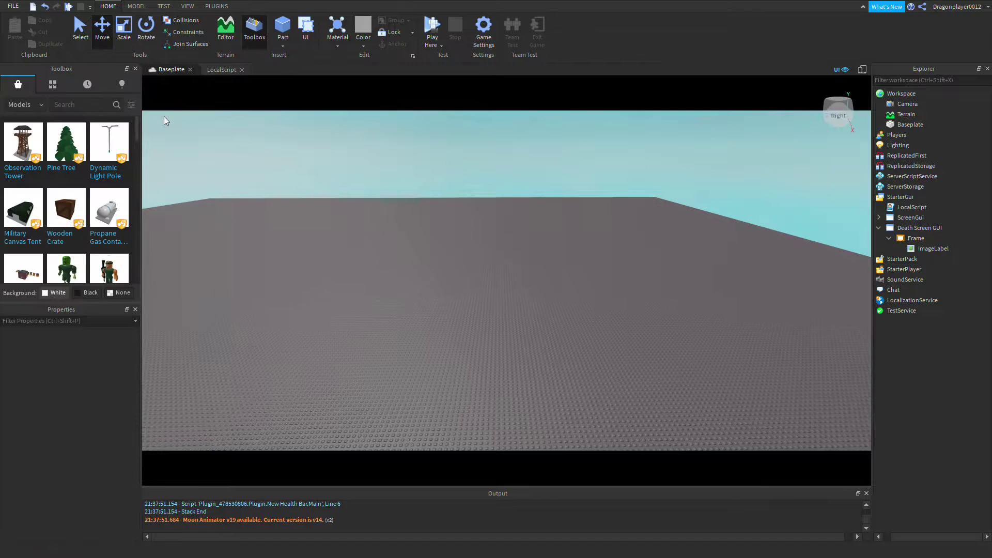
pyautogui.click(37, 105)
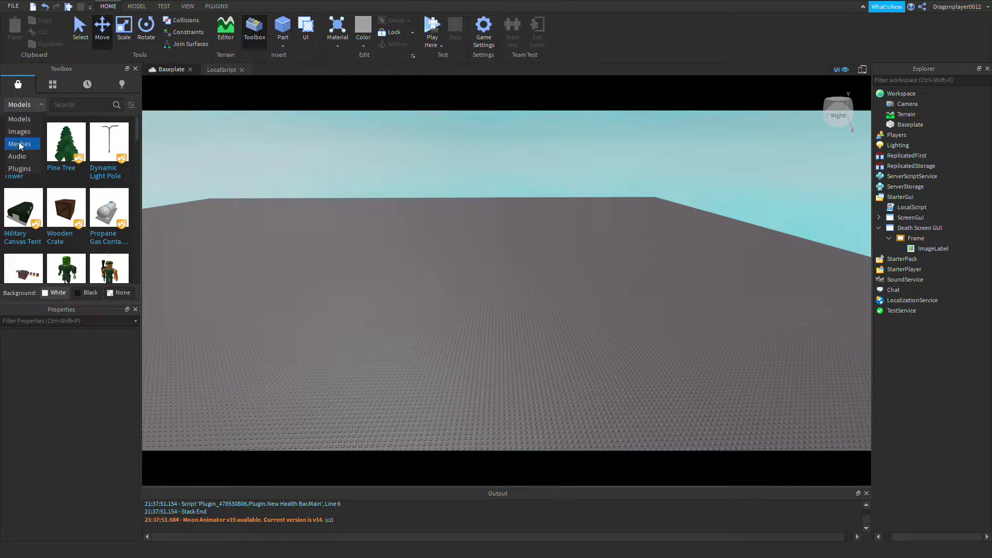
pyautogui.click(29, 133)
pyautogui.click(81, 106)
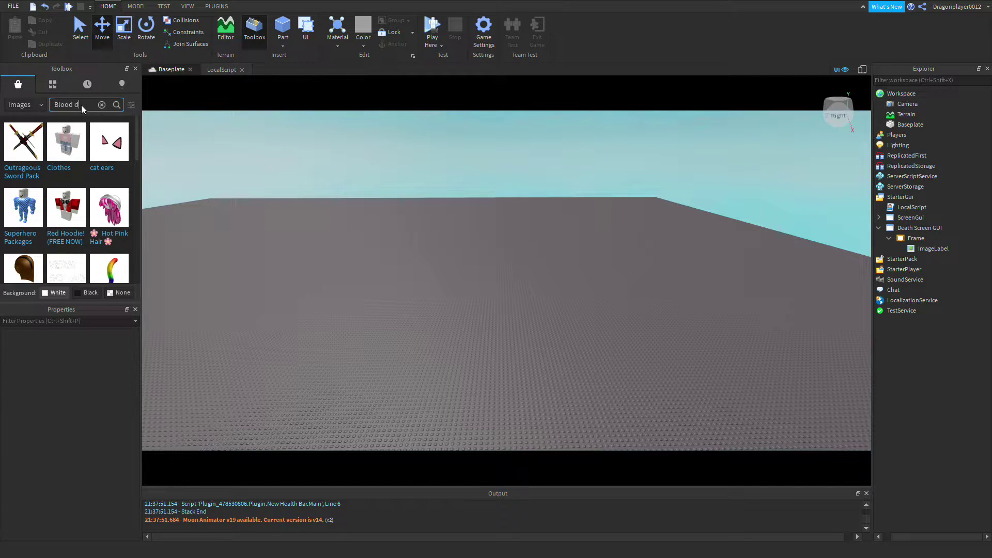
pyautogui.write('Blood death screen')
pyautogui.press('Return')
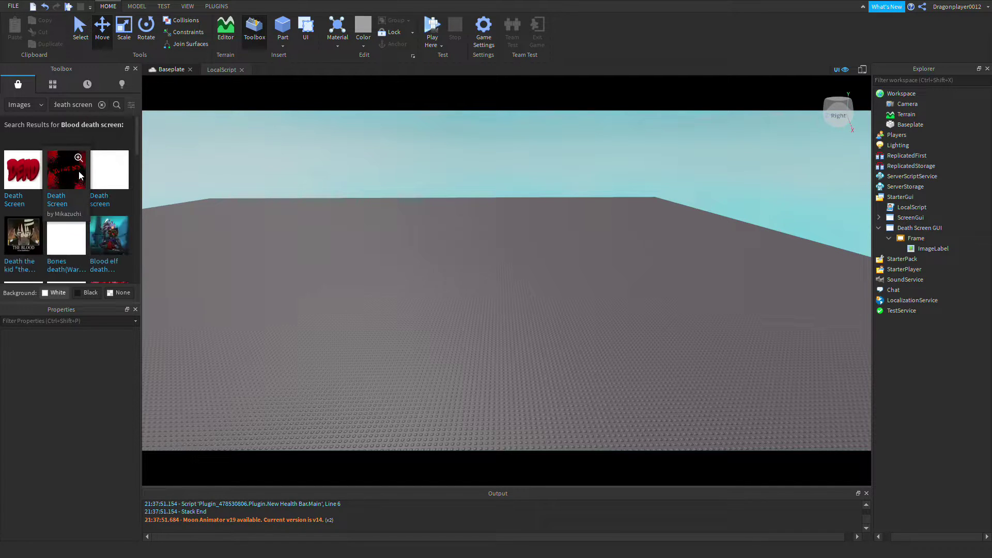
pyautogui.scroll(-6, 51, 201)
pyautogui.scroll(7, 83, 208)
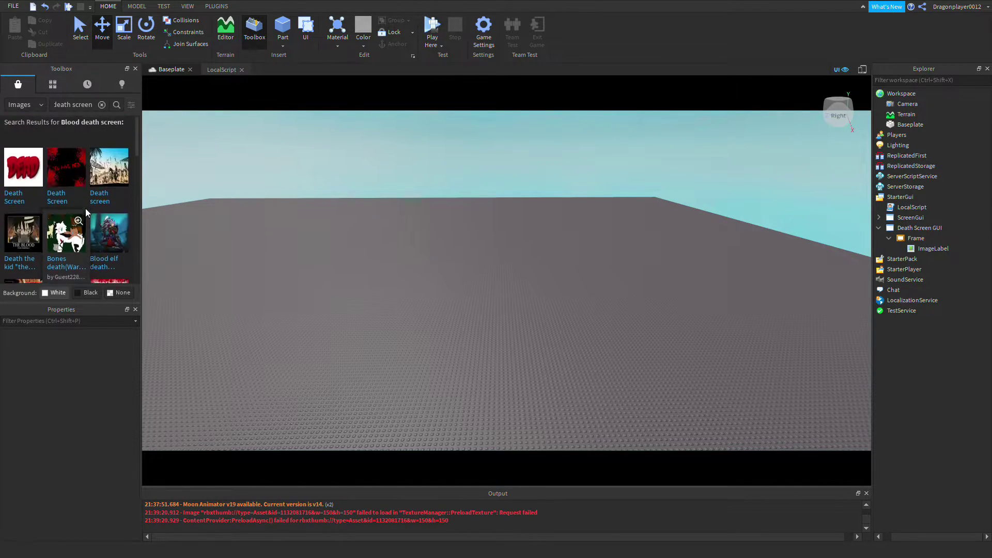
pyautogui.scroll(-8, 78, 155)
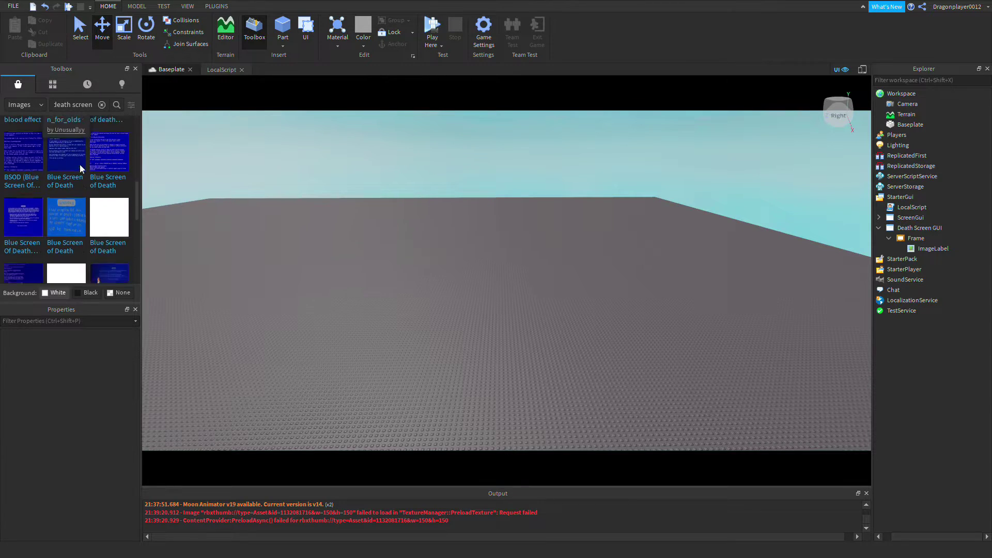
pyautogui.scroll(-6, 96, 197)
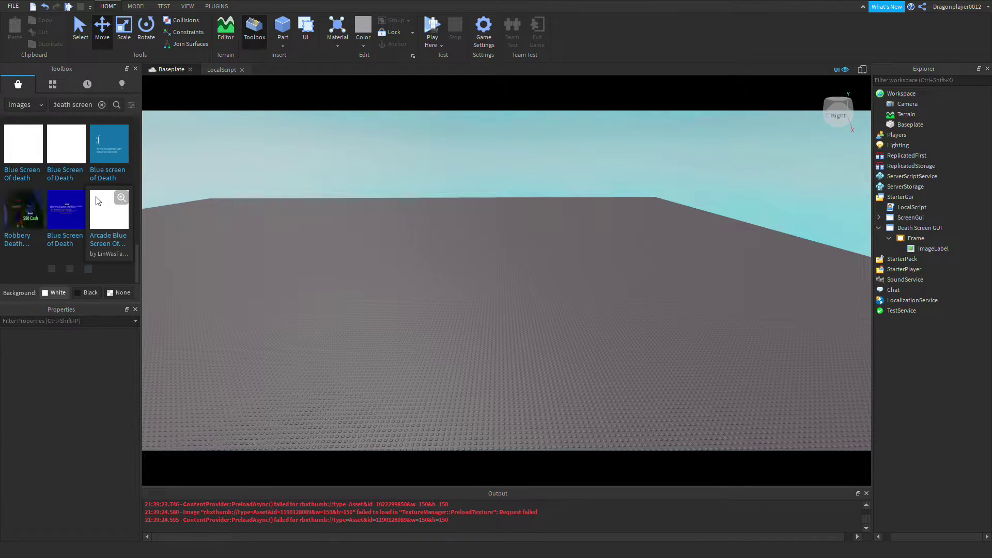
pyautogui.scroll(12, 96, 202)
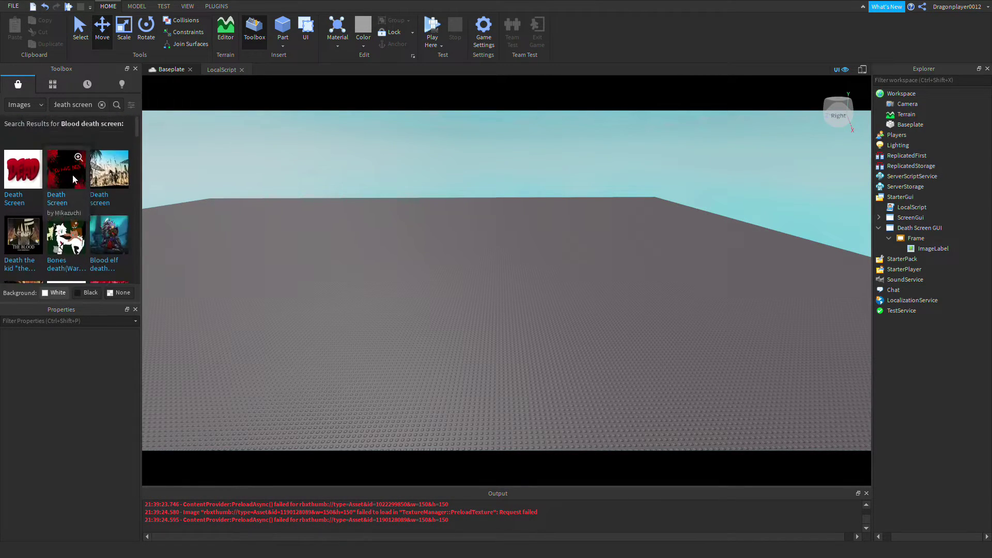
# Replace the image search with "Death Screen" and look through the offered images.
pyautogui.click(101, 104)
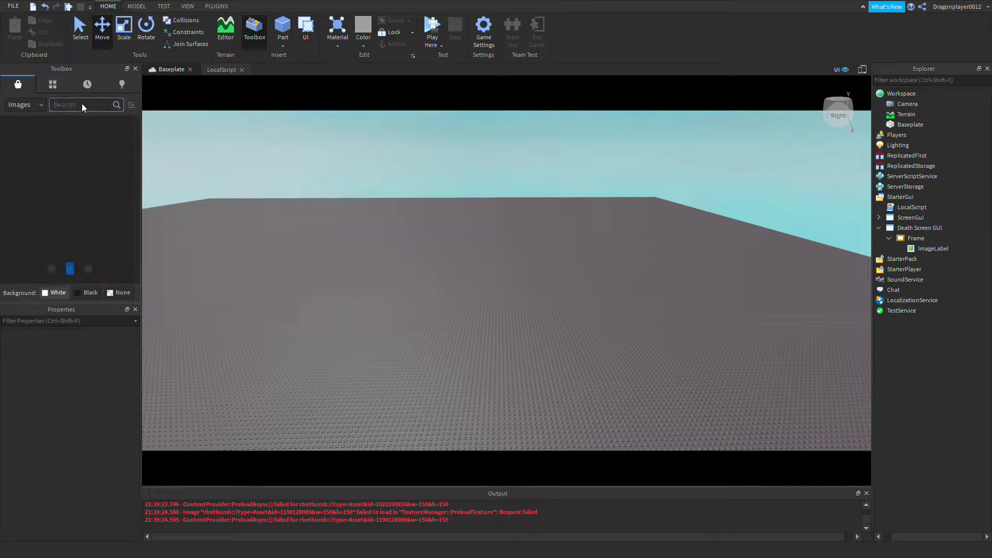
pyautogui.write('Death Screen')
pyautogui.press('Return')
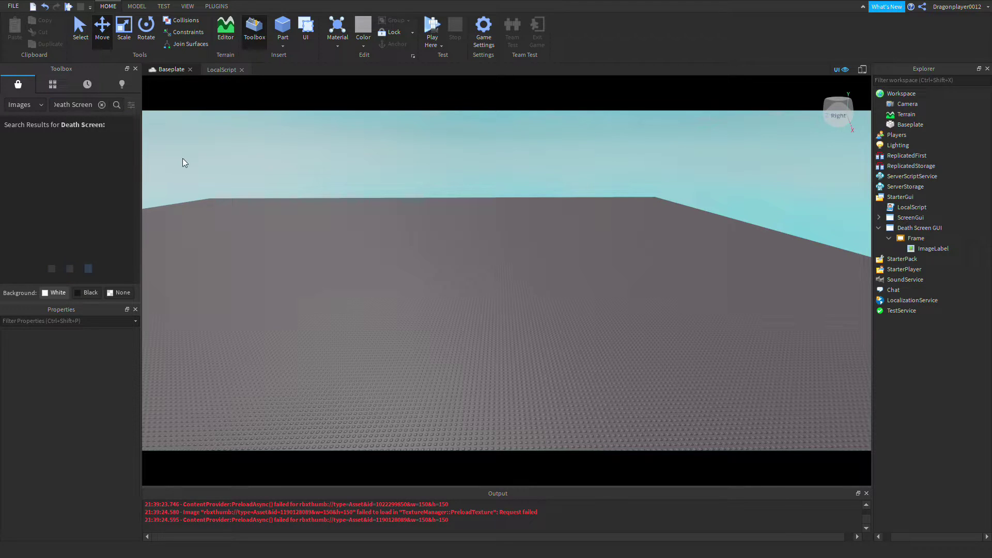
pyautogui.scroll(-3, 92, 193)
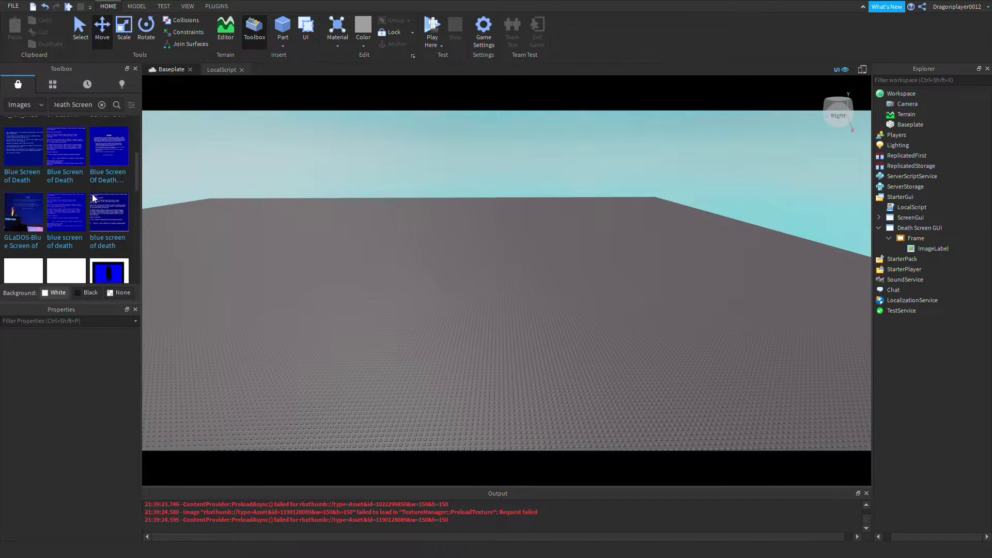
pyautogui.scroll(5, 83, 181)
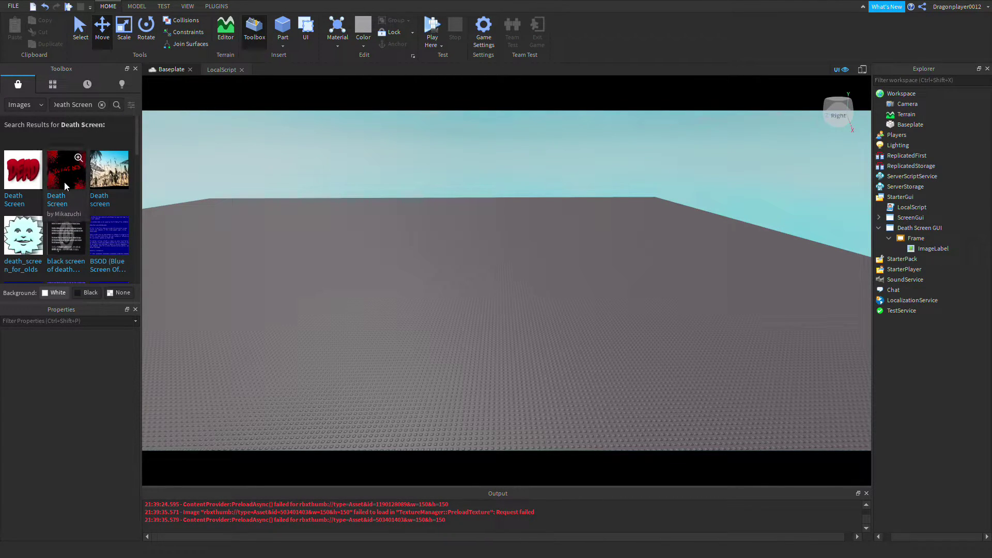
pyautogui.scroll(-3, 127, 233)
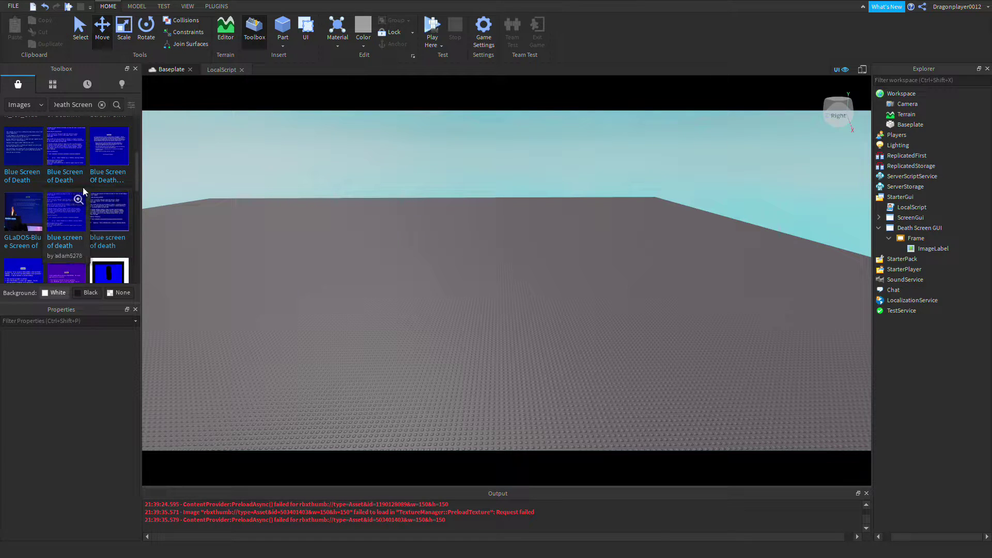
# Place the Blue Screen of Death image from the Toolbox twice as a decal on the Baseplate's top face.
pyautogui.moveTo(23, 146); pyautogui.dragTo(558, 251)
pyautogui.scroll(-6, 603, 249)
pyautogui.moveTo(629, 242)
pyautogui.mouseDown(button='right')
pyautogui.moveTo(621, 249)
pyautogui.moveTo(641, 247)
pyautogui.mouseUp(button='right')
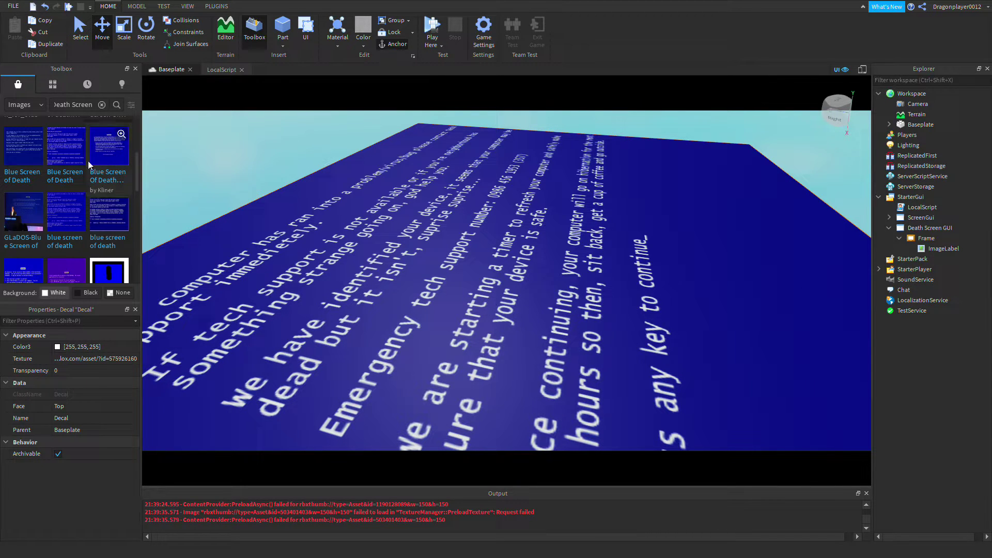
pyautogui.moveTo(27, 149); pyautogui.dragTo(882, 224)
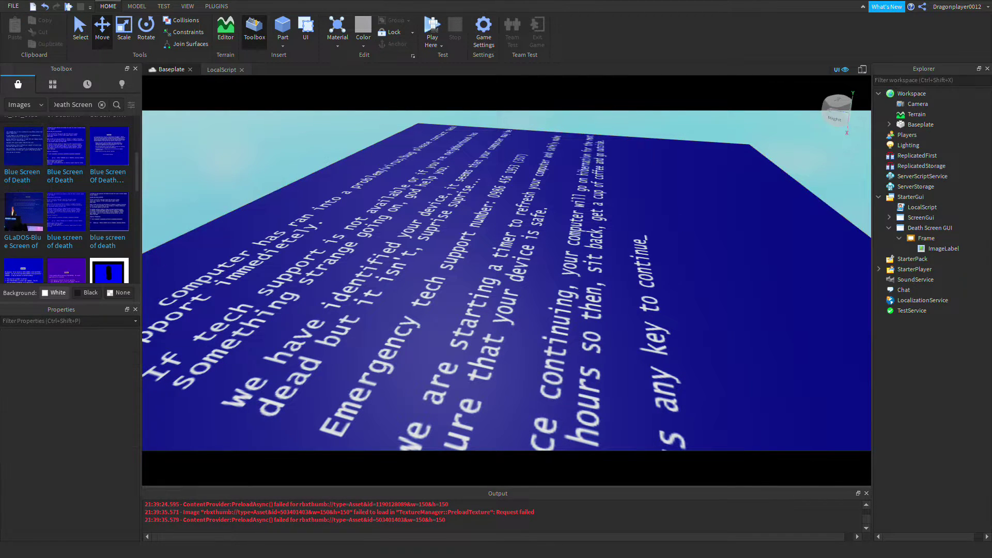
pyautogui.moveTo(703, 265); pyautogui.dragTo(555, 260)
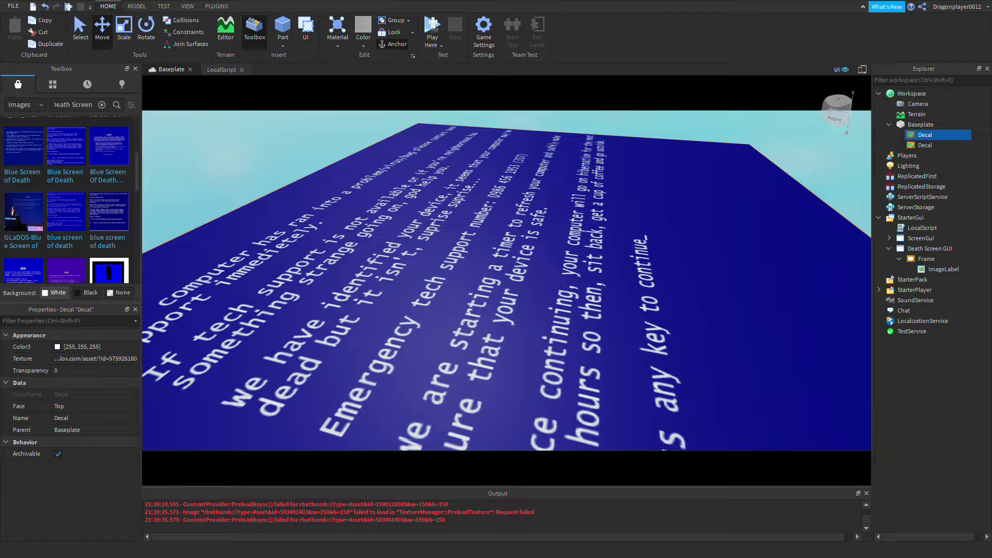
# Delete one of the two duplicate decals on the Baseplate and copy the remaining decal's texture ID.
pyautogui.rightClick(920, 143)
pyautogui.click(915, 186)
pyautogui.click(912, 136)
pyautogui.click(95, 359)
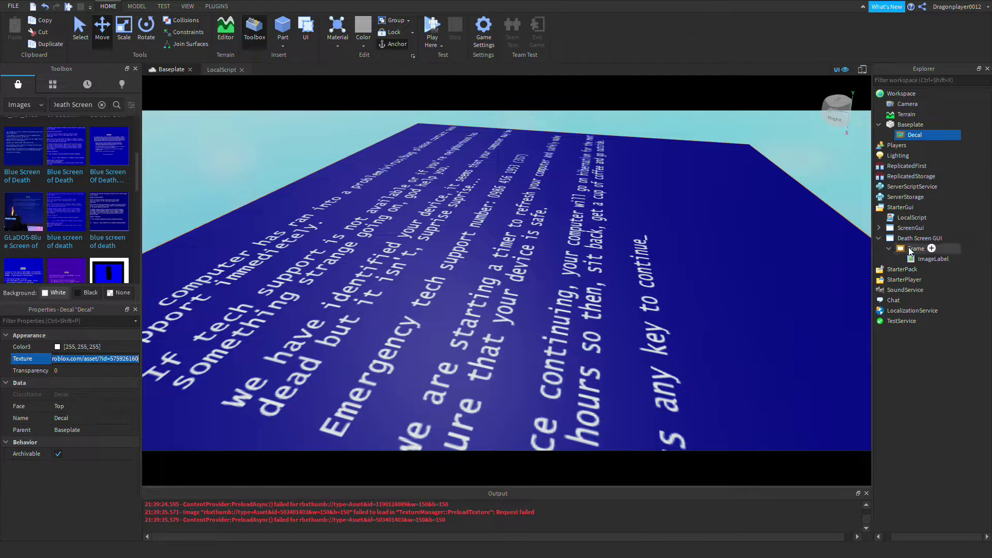
# Delete the remaining decal from the Baseplate and select the ImageLabel in Death Screen GUI.
pyautogui.click(925, 258)
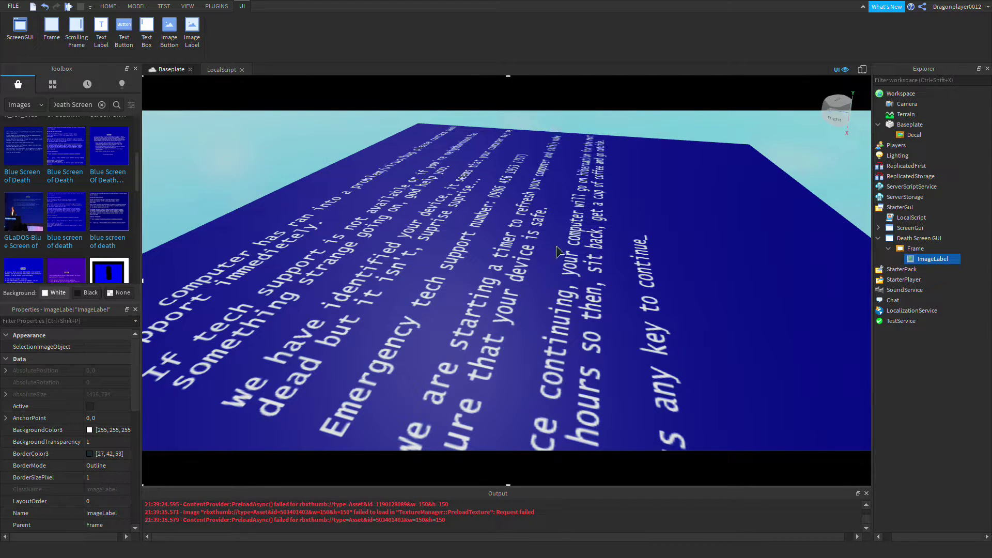
pyautogui.scroll(3, 862, 247)
pyautogui.click(914, 135)
pyautogui.rightClick(909, 138)
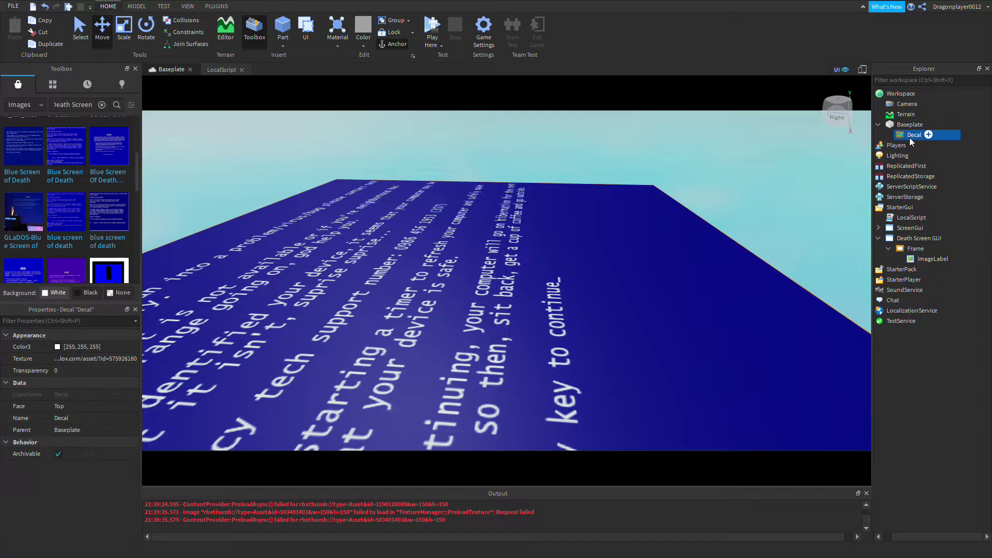
pyautogui.click(893, 190)
pyautogui.click(923, 248)
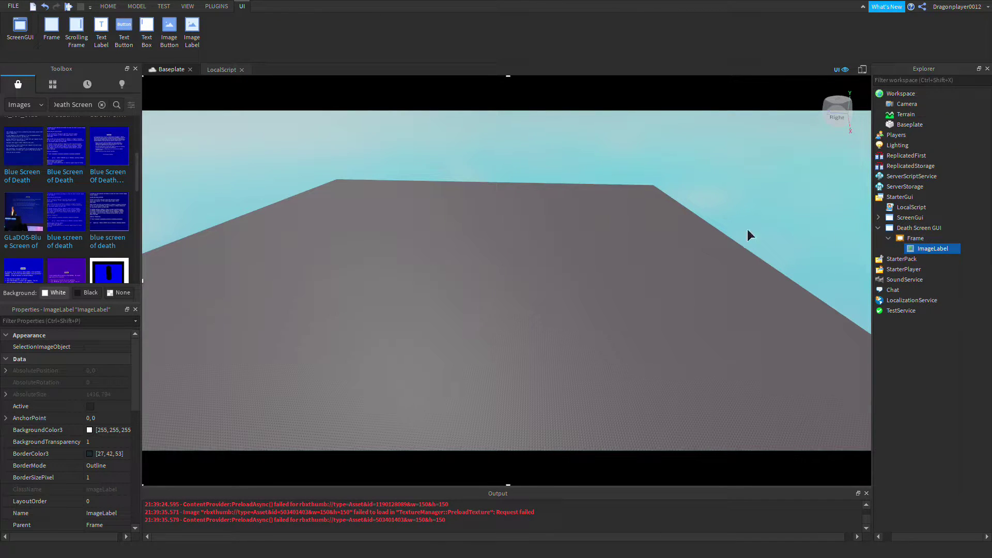
# Close the Toolbox and turn on the Visible property of the Frame in Death Screen GUI.
pyautogui.click(925, 239)
pyautogui.scroll(-4, 72, 408)
pyautogui.click(136, 69)
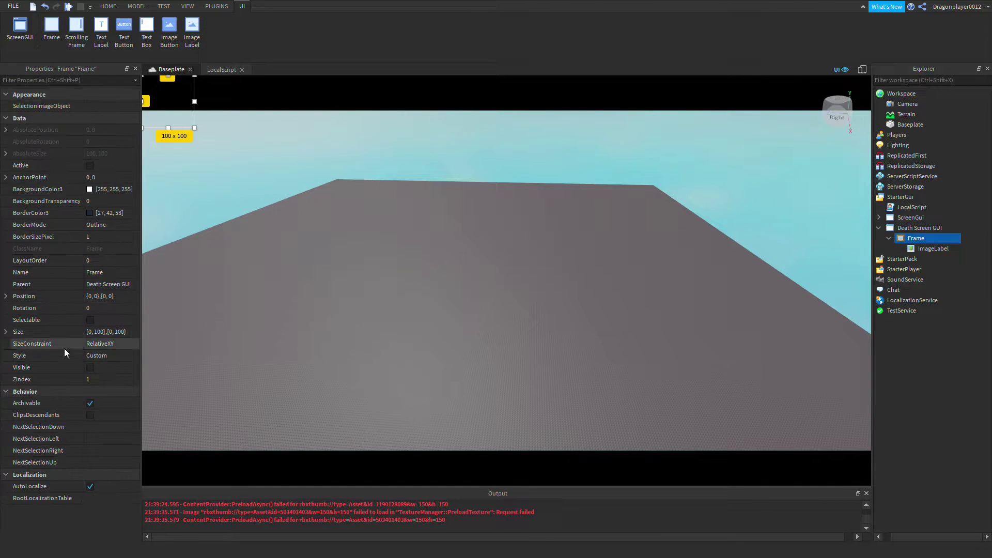
pyautogui.click(89, 368)
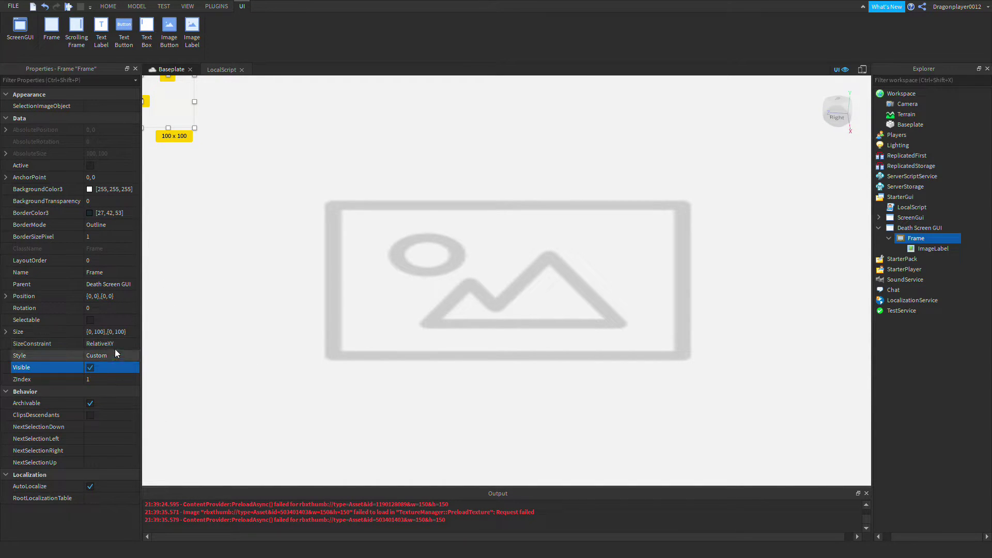
# Set the ImageLabel's Image property to the copied decal texture with asset ID 575926160.
pyautogui.click(925, 249)
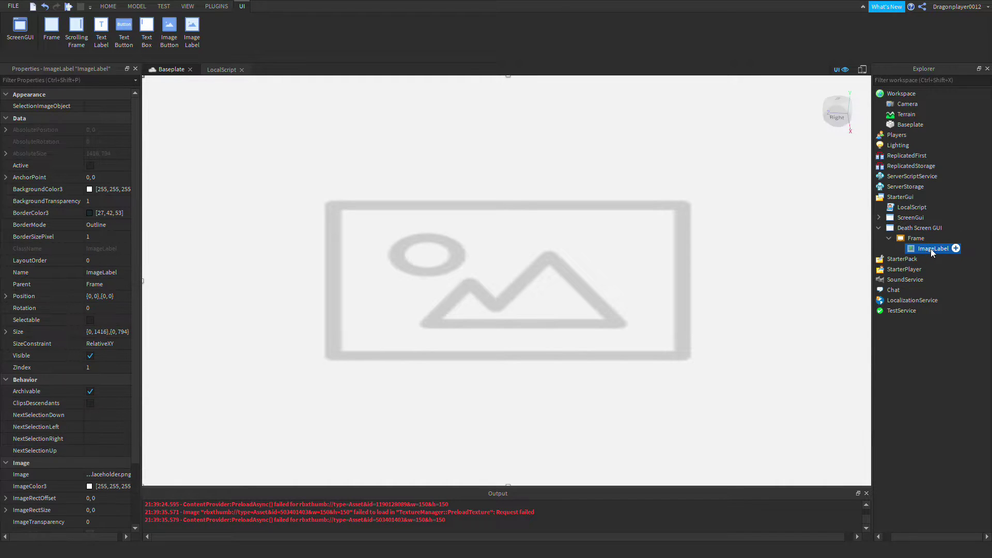
pyautogui.scroll(-2, 117, 345)
pyautogui.click(109, 408)
pyautogui.hotkey('ctrl', 'v')
pyautogui.press('Return')
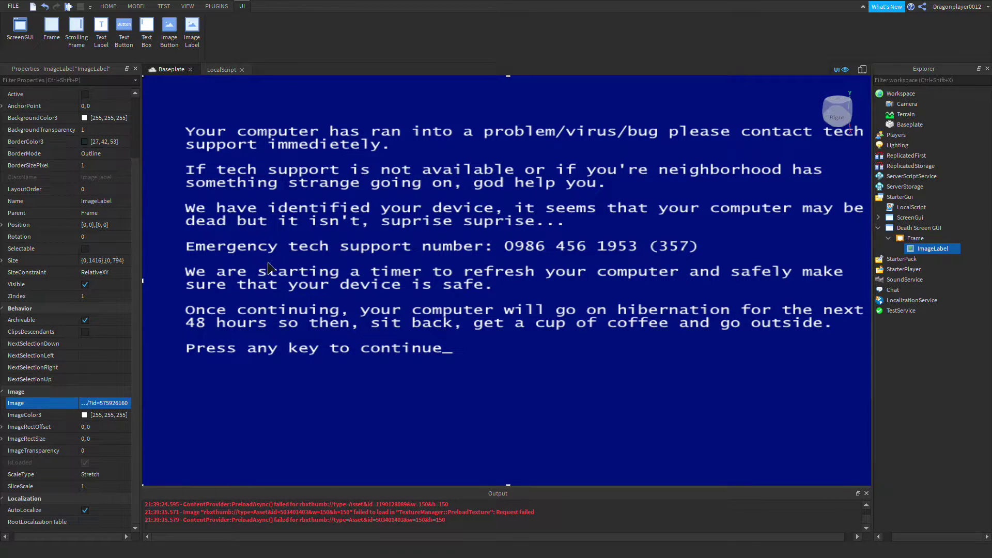
pyautogui.scroll(2, 78, 329)
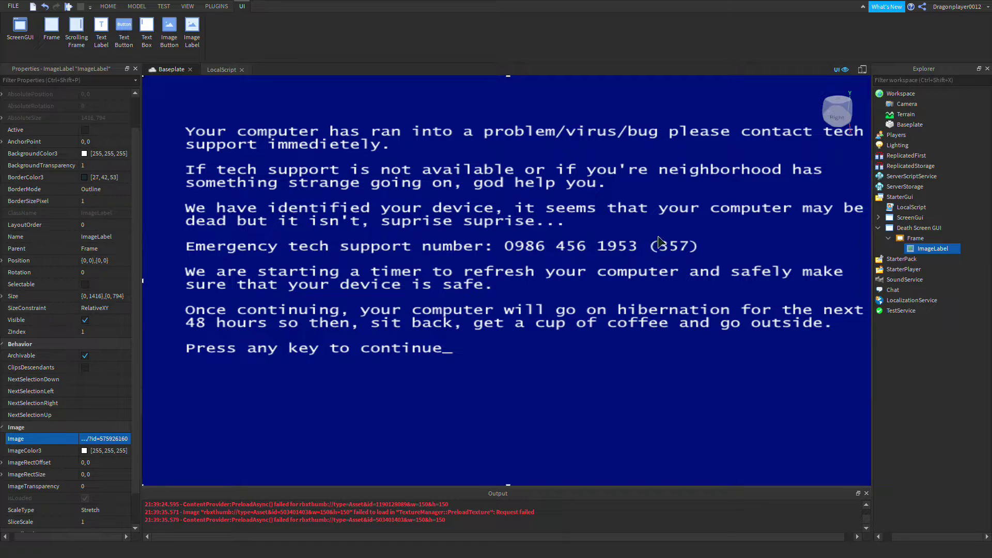
# Turn on Selectable for the ImageLabel and set the parent Frame's BackgroundTransparency to 1.
pyautogui.click(85, 285)
pyautogui.scroll(2, 98, 288)
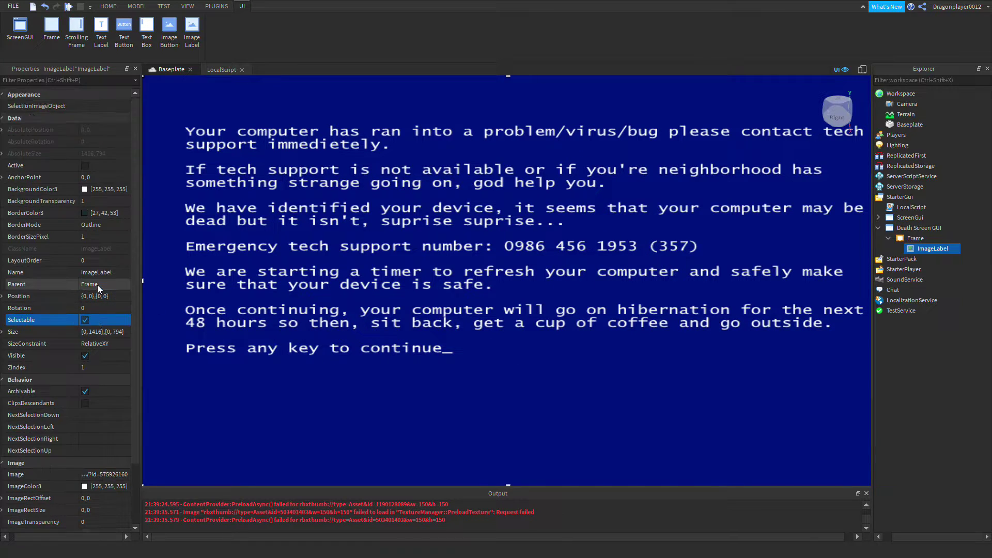
pyautogui.click(95, 201)
pyautogui.moveTo(128, 205); pyautogui.dragTo(116, 205)
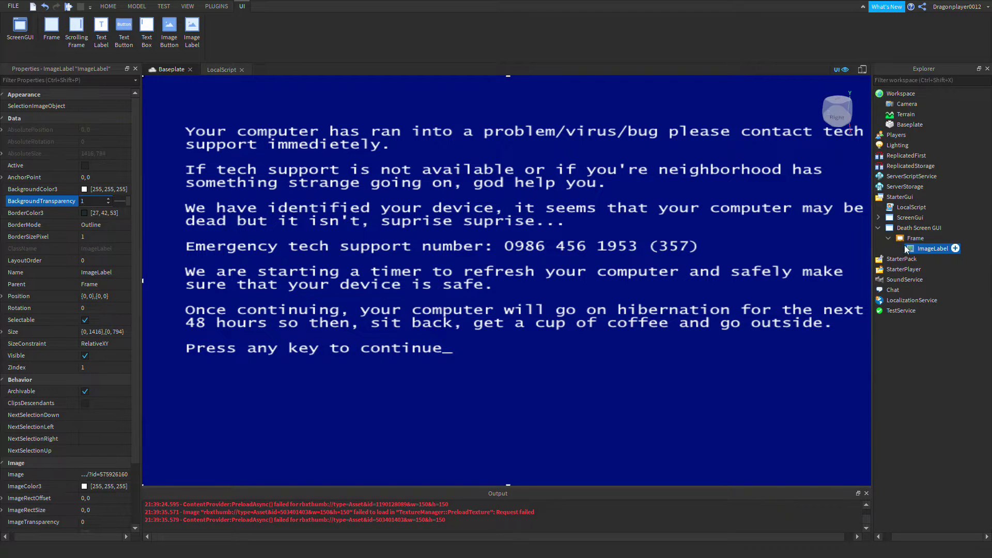
pyautogui.click(925, 239)
pyautogui.click(118, 202)
pyautogui.moveTo(122, 201); pyautogui.dragTo(161, 204)
# Hide the GUI preview in the Baseplate viewport.
pyautogui.click(221, 69)
pyautogui.click(170, 69)
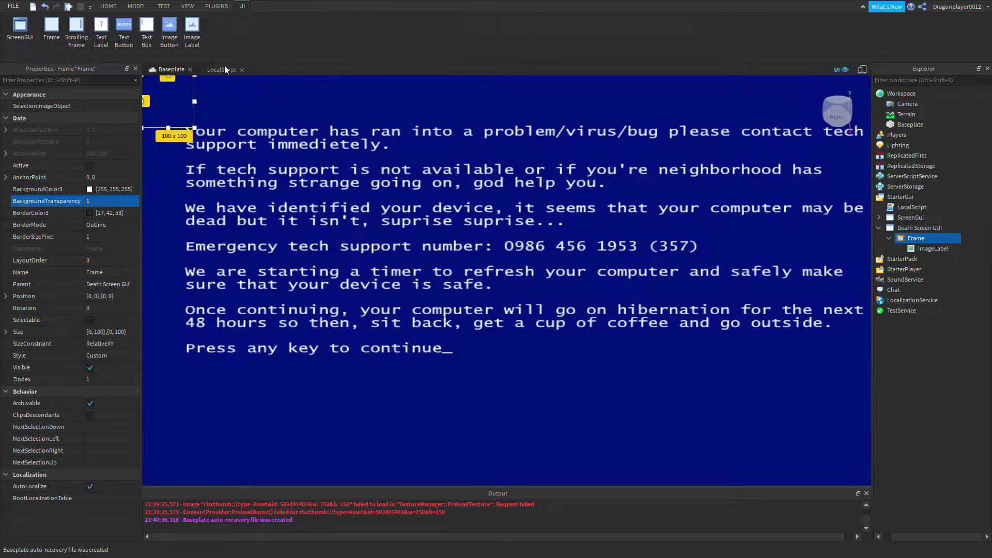
pyautogui.click(844, 69)
pyautogui.click(645, 298)
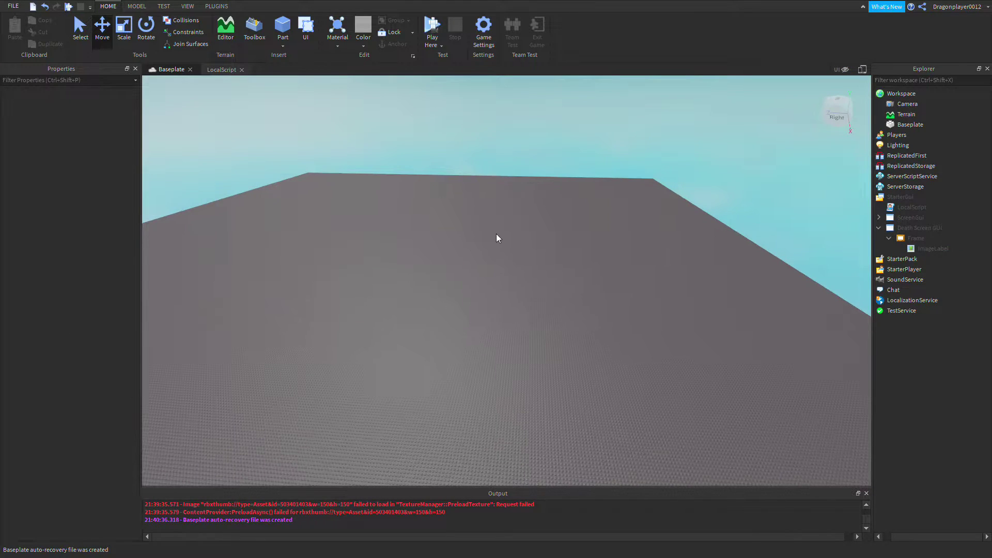
# Insert a LocalScript into Death Screen GUI and clear all text from it.
pyautogui.click(949, 228)
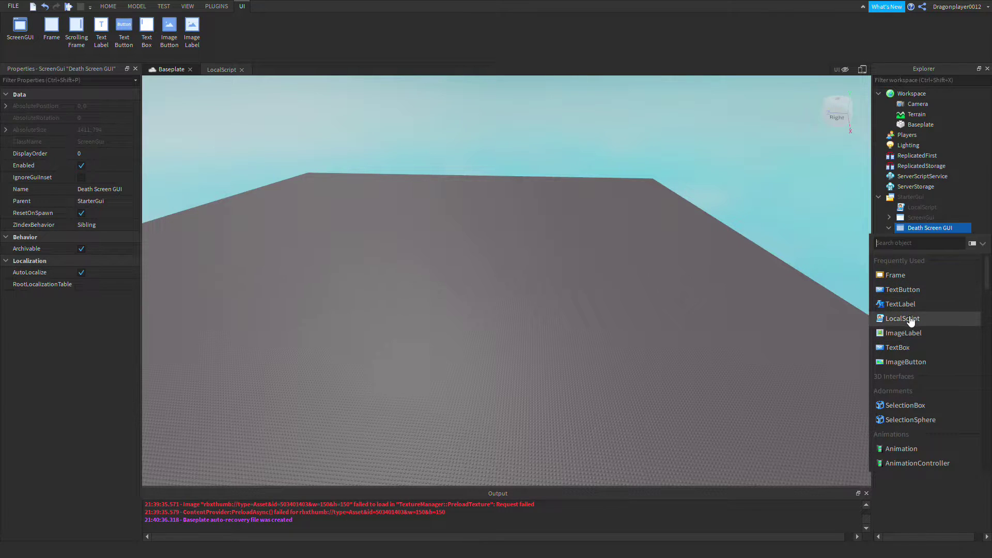
pyautogui.click(911, 320)
pyautogui.hotkey('ctrl', 'a')
pyautogui.press('BackSpace')
pyautogui.write('http://www.roblox.com/asset/?id=575926165')
pyautogui.press('BackSpace')
pyautogui.press('BackSpace')
pyautogui.press('BackSpace')
pyautogui.press('BackSpace')
pyautogui.press('BackSpace')
pyautogui.press('BackSpace')
pyautogui.press('BackSpace')
pyautogui.press('BackSpace')
pyautogui.press('BackSpace')
pyautogui.press('BackSpace')
pyautogui.press('BackSpace')
pyautogui.press('BackSpace')
pyautogui.press('BackSpace')
pyautogui.press('BackSpace')
pyautogui.press('BackSpace')
pyautogui.press('BackSpace')
pyautogui.press('BackSpace')
pyautogui.press('BackSpace')
pyautogui.press('BackSpace')
pyautogui.press('BackSpace')
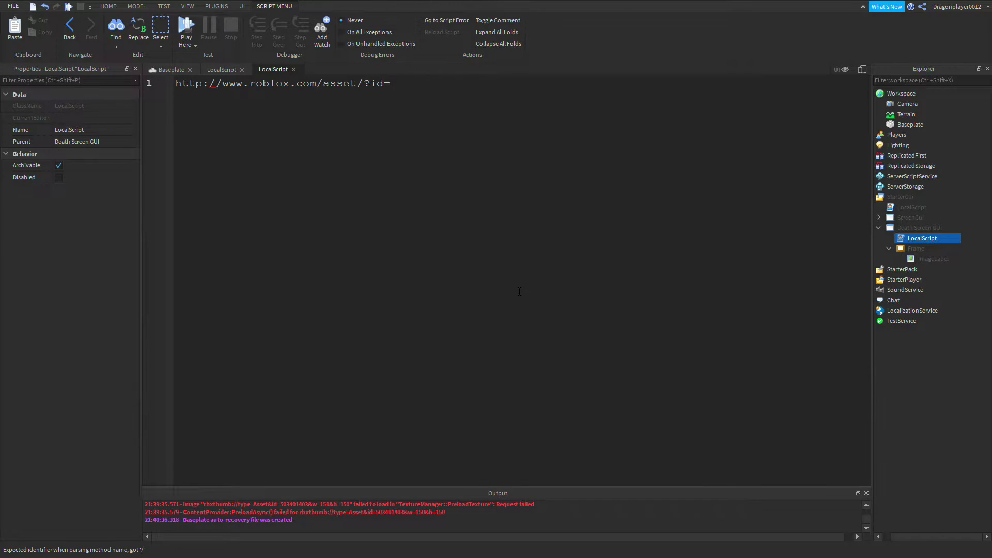
pyautogui.press('BackSpace')
pyautogui.press('BackSpace')
pyautogui.press('BackSpace')
pyautogui.press('BackSpace')
pyautogui.press('BackSpace')
pyautogui.press('BackSpace')
pyautogui.press('BackSpace')
pyautogui.press('BackSpace')
# Copy the Death code block from the Notepad notes and paste it into the Death Screen GUI's LocalScript.
pyautogui.press('super')
pyautogui.click(570, 548)
pyautogui.click(382, 233)
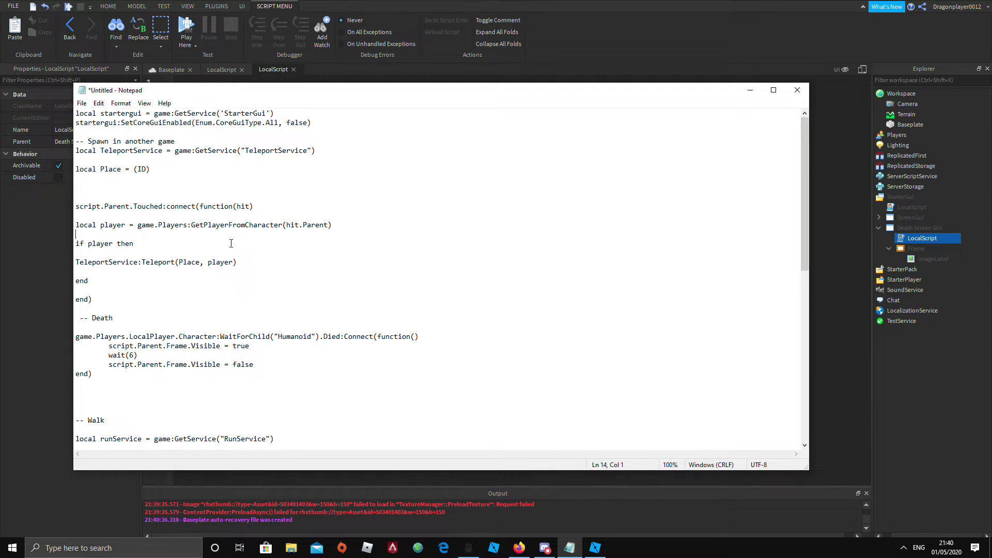
pyautogui.scroll(-5, 151, 218)
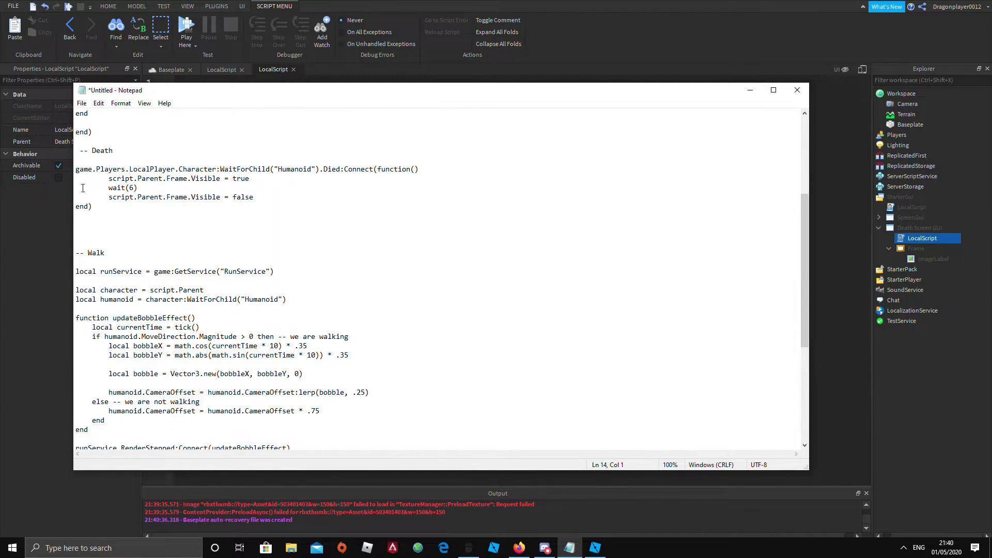
pyautogui.moveTo(76, 196); pyautogui.dragTo(461, 230)
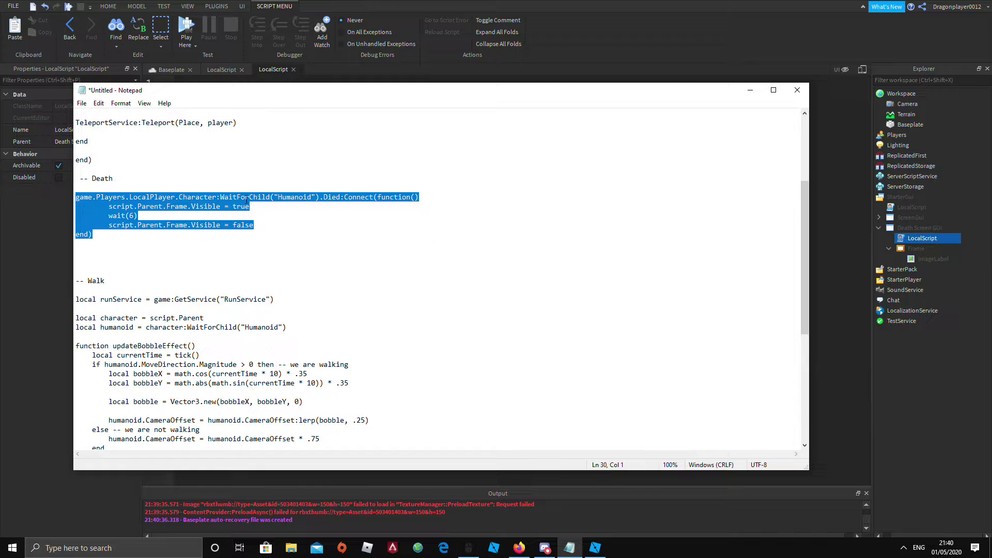
pyautogui.click(750, 90)
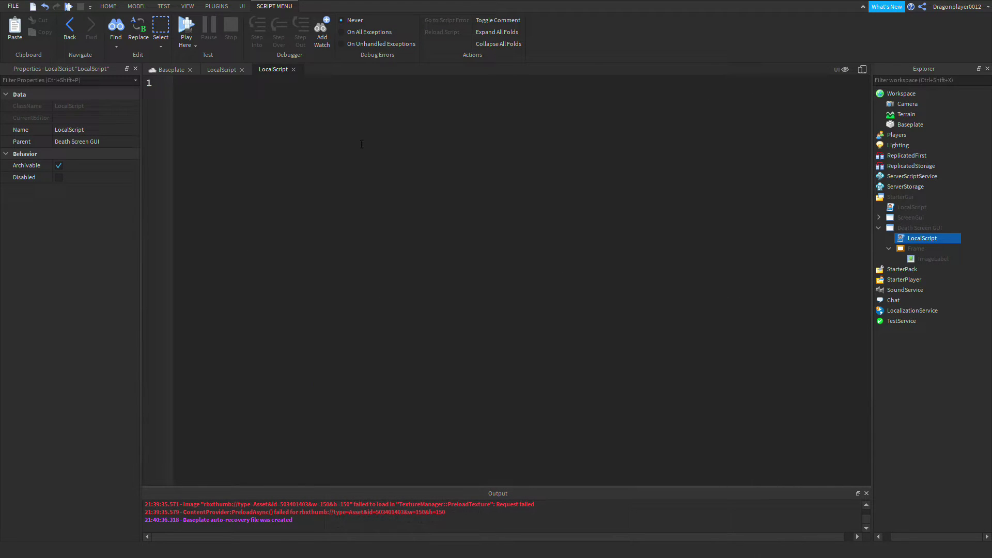
pyautogui.write('game.Players.LocalPlayer.Character:WaitForChild("Humanoid").Died:Connect(function() \tscript.Parent.Frame.Visible = true \twait(6) \tscript.Parent.Frame.Visible = false end)')
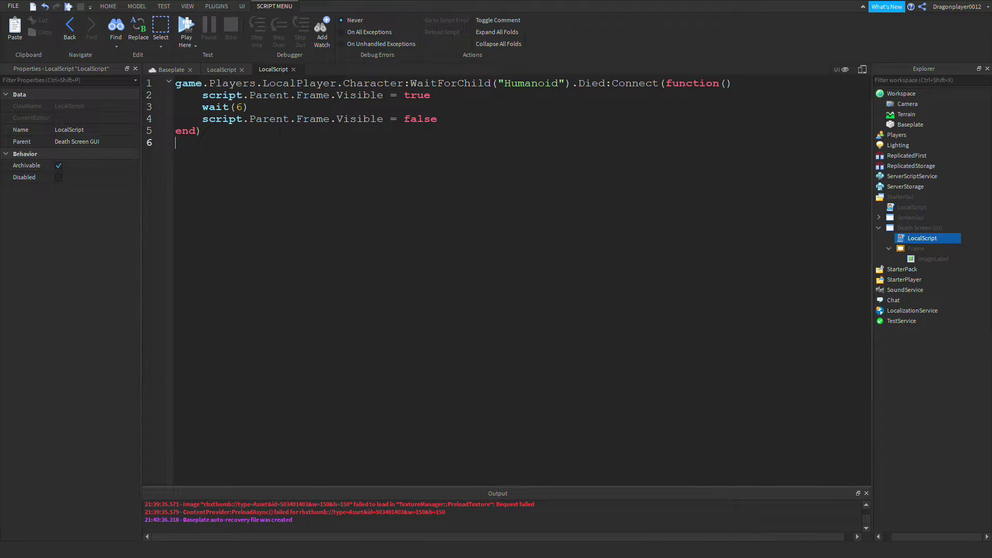
# Start a first playtest from the Baseplate view, and turn off the Visible property of the Death Screen GUI's Frame.
pyautogui.click(161, 72)
pyautogui.click(433, 30)
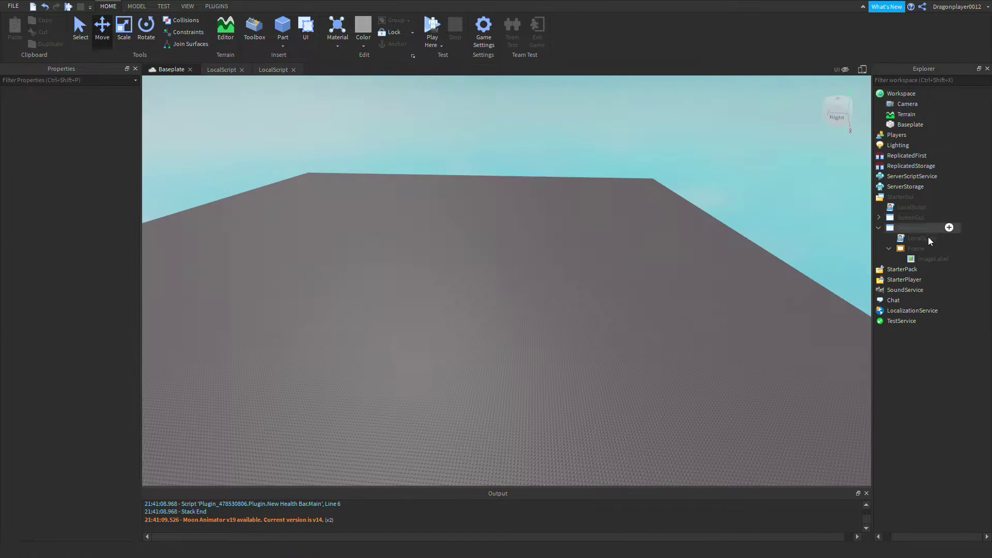
pyautogui.click(917, 248)
pyautogui.click(90, 368)
pyautogui.click(288, 365)
# Playtest the place, reset the character to check the death screen, and stop the test.
pyautogui.click(433, 29)
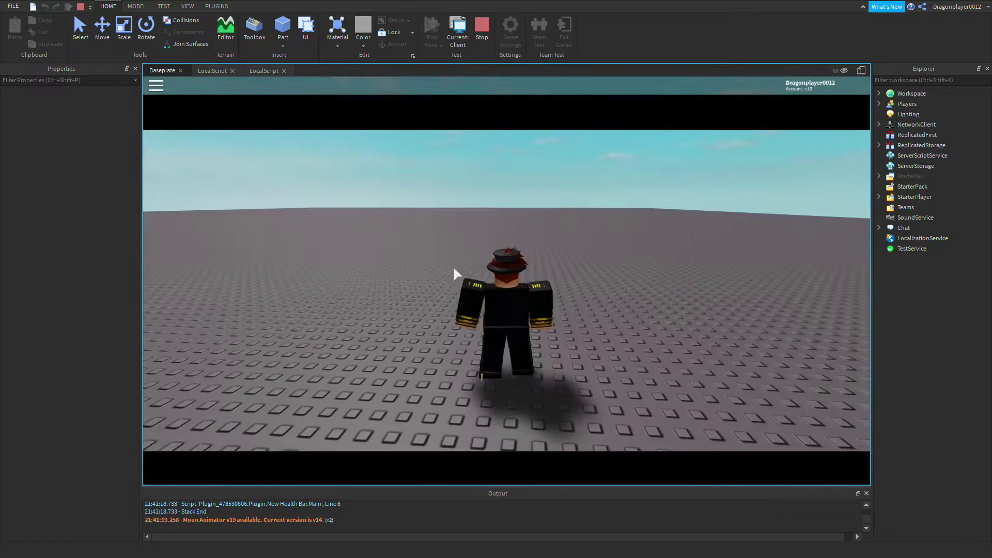
pyautogui.press('Escape')
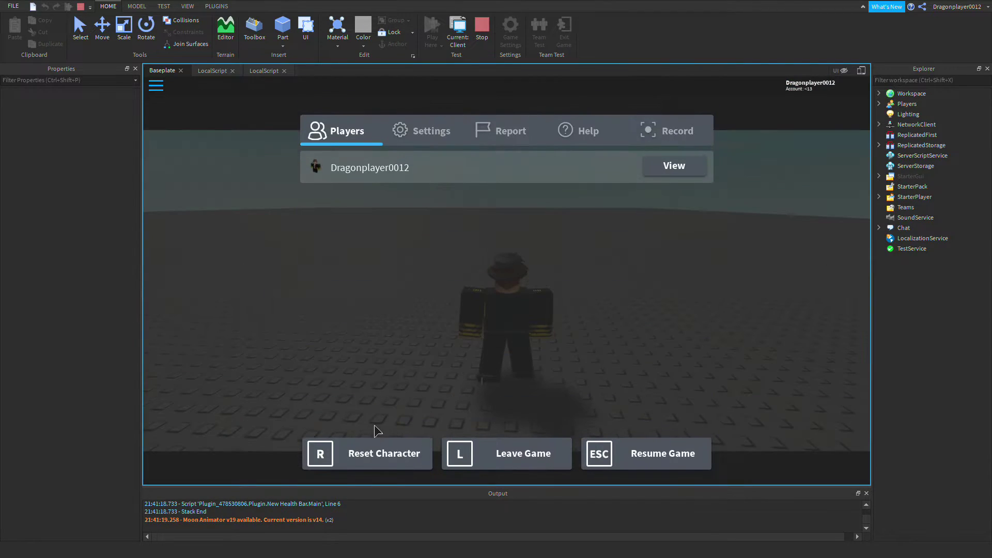
pyautogui.click(374, 454)
pyautogui.click(438, 267)
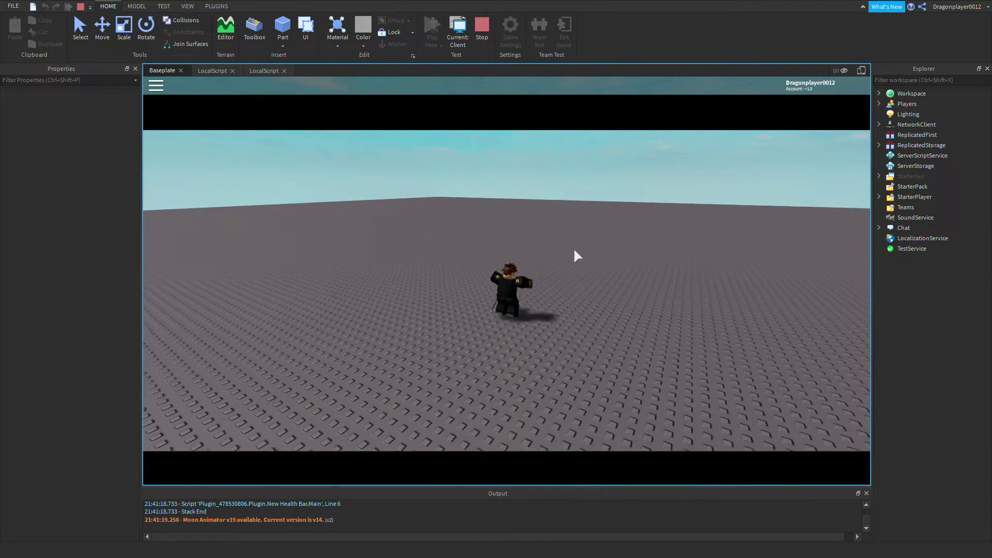
pyautogui.scroll(-8, 574, 250)
pyautogui.moveTo(554, 263); pyautogui.dragTo(554, 263, button='right')
pyautogui.scroll(8, 554, 264)
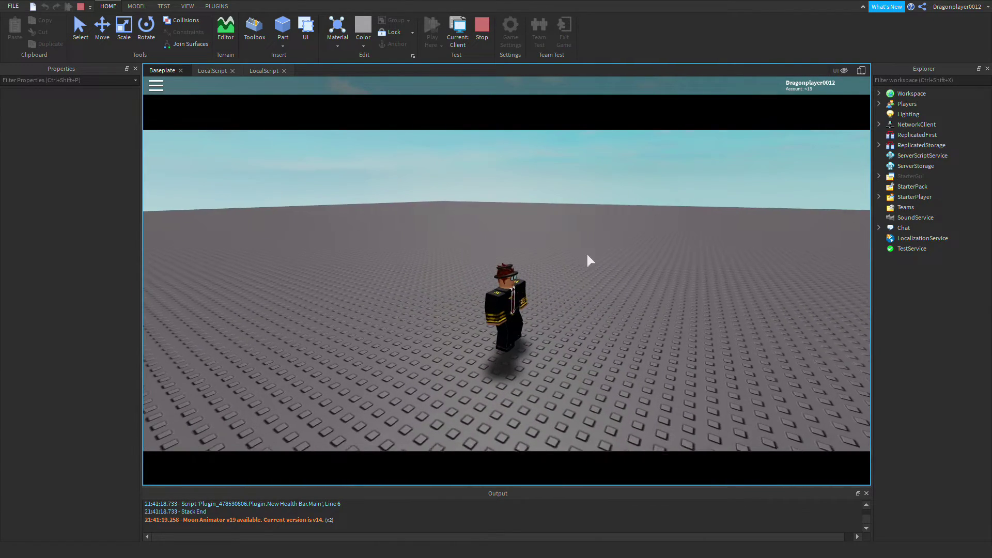
pyautogui.click(481, 39)
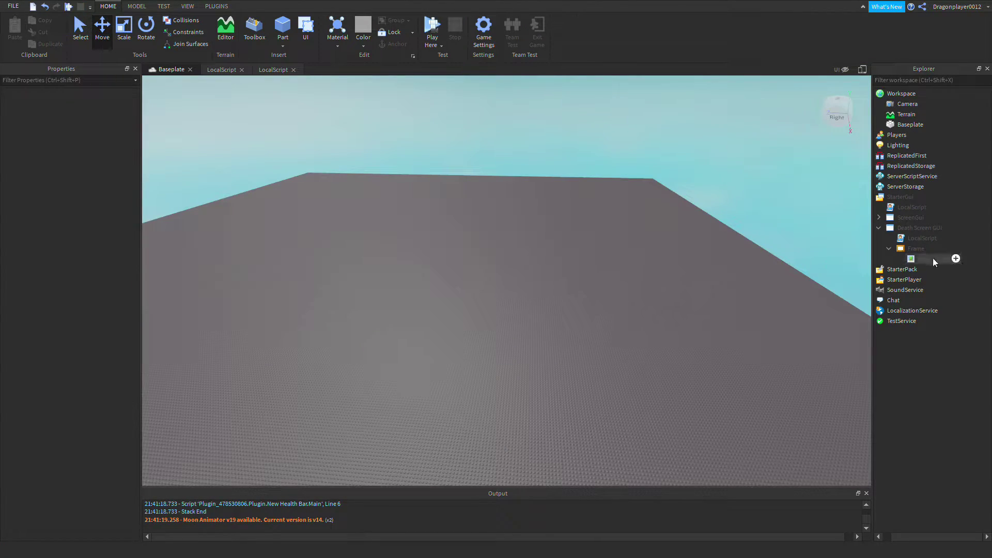
# Delete the Frame with its ImageLabel from Death Screen GUI.
pyautogui.click(916, 249)
pyautogui.click(921, 258)
pyautogui.rightClick(920, 259)
pyautogui.click(898, 296)
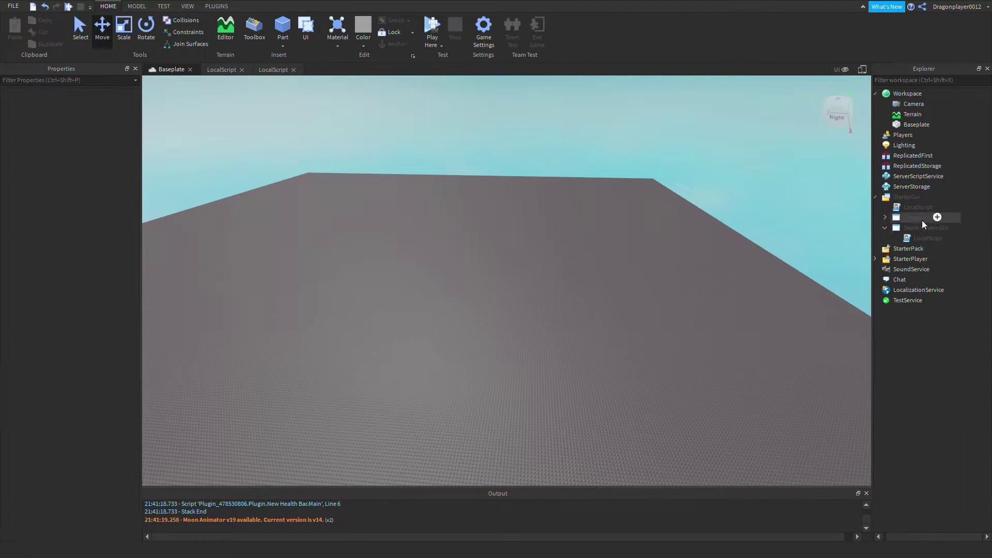
# Insert a new Frame into Death Screen GUI and add a TextLabel inside it.
pyautogui.click(955, 228)
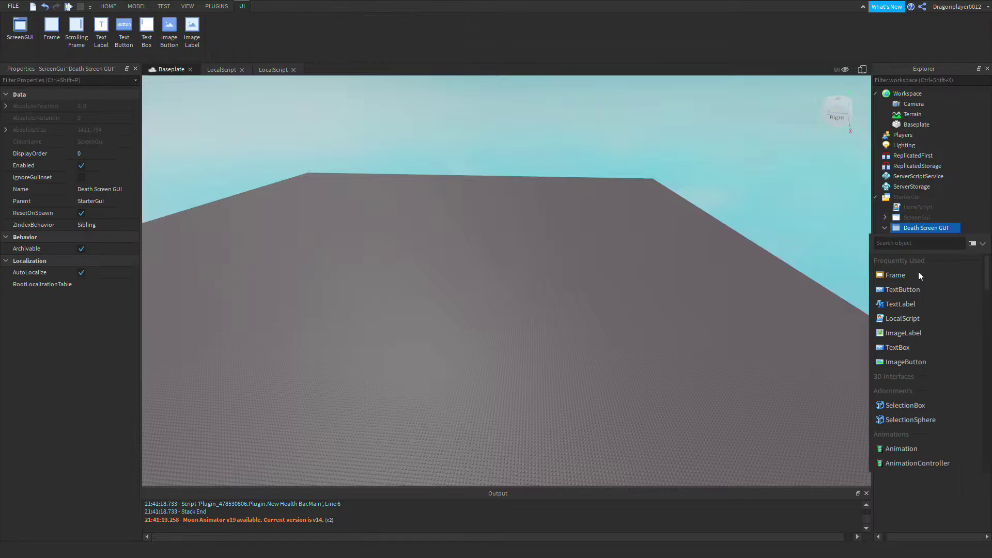
pyautogui.click(908, 279)
pyautogui.click(942, 249)
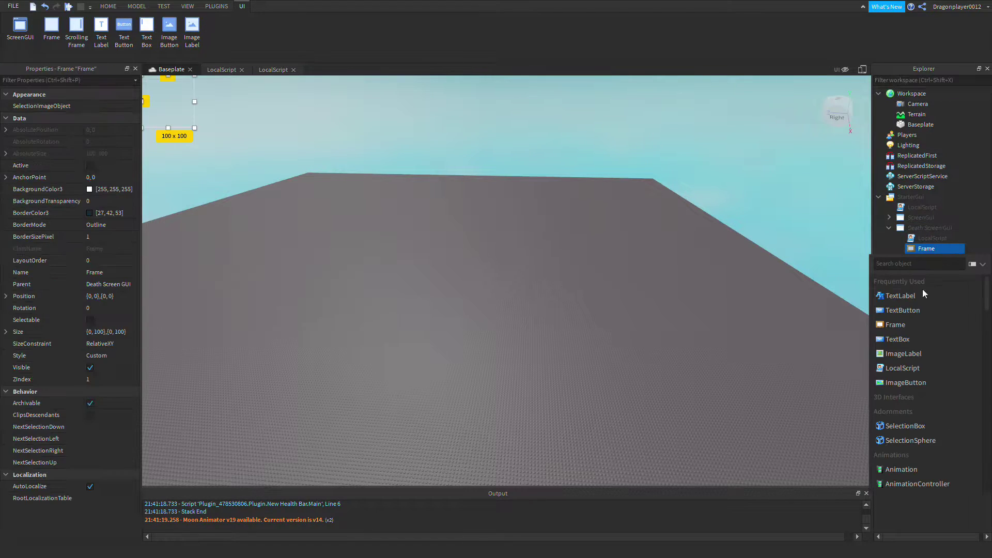
pyautogui.click(910, 294)
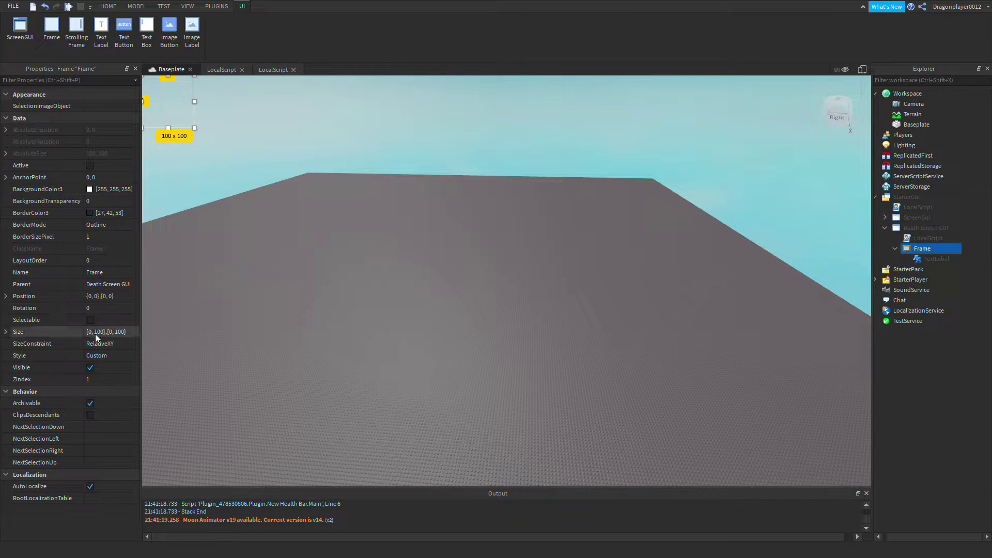
pyautogui.click(923, 259)
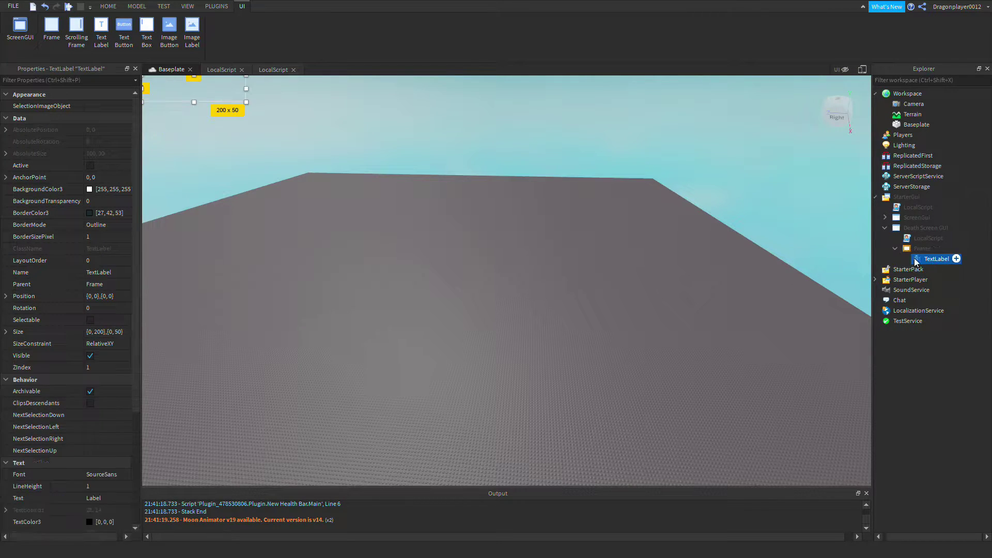
# Enlarge the new Frame to fill the viewport at 1411 x 794 and show the GUI preview.
pyautogui.click(928, 251)
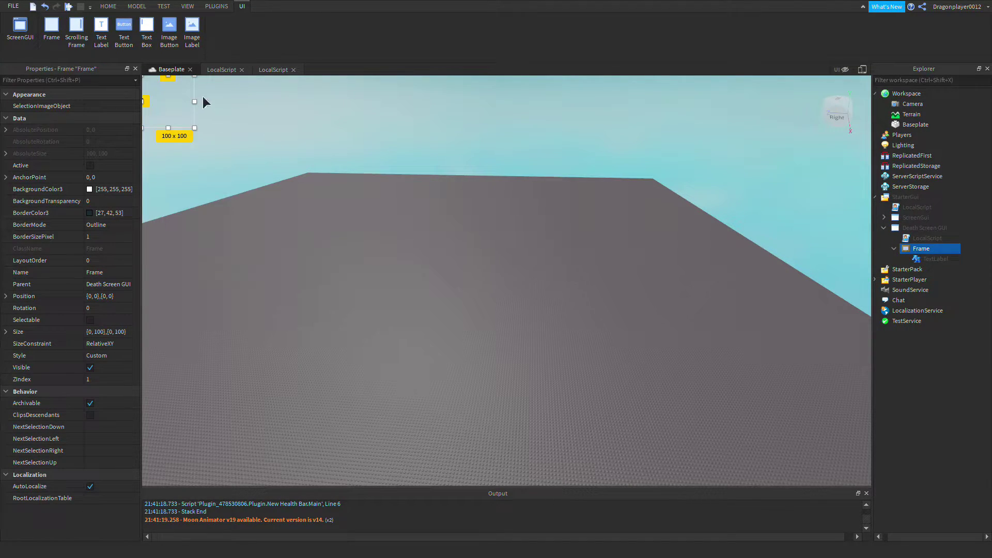
pyautogui.moveTo(199, 101); pyautogui.dragTo(879, 166)
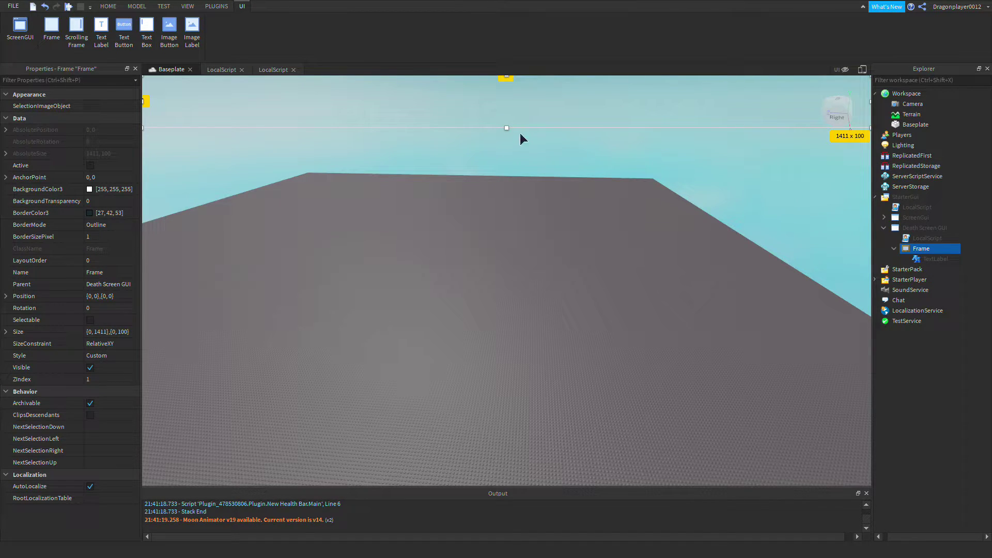
pyautogui.moveTo(506, 128); pyautogui.dragTo(506, 486)
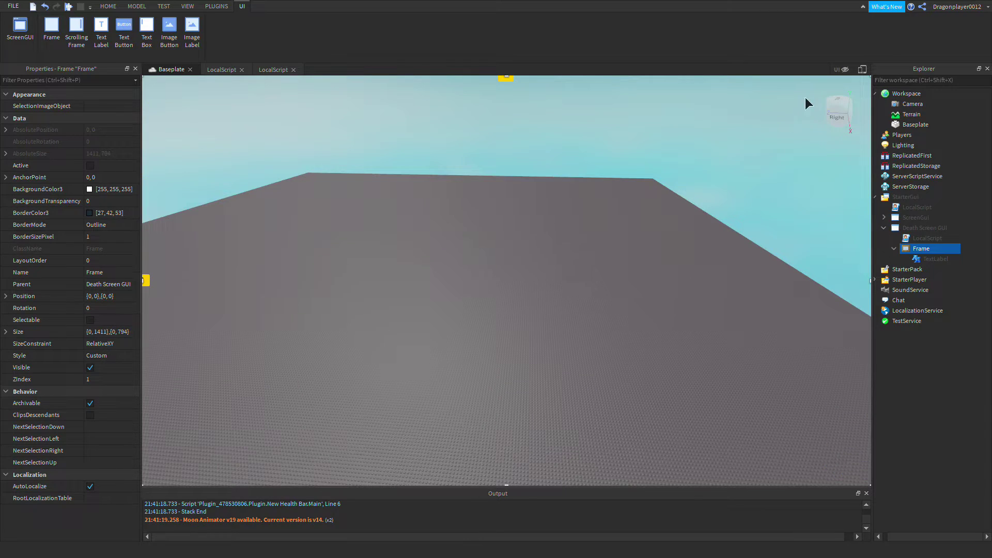
pyautogui.click(845, 70)
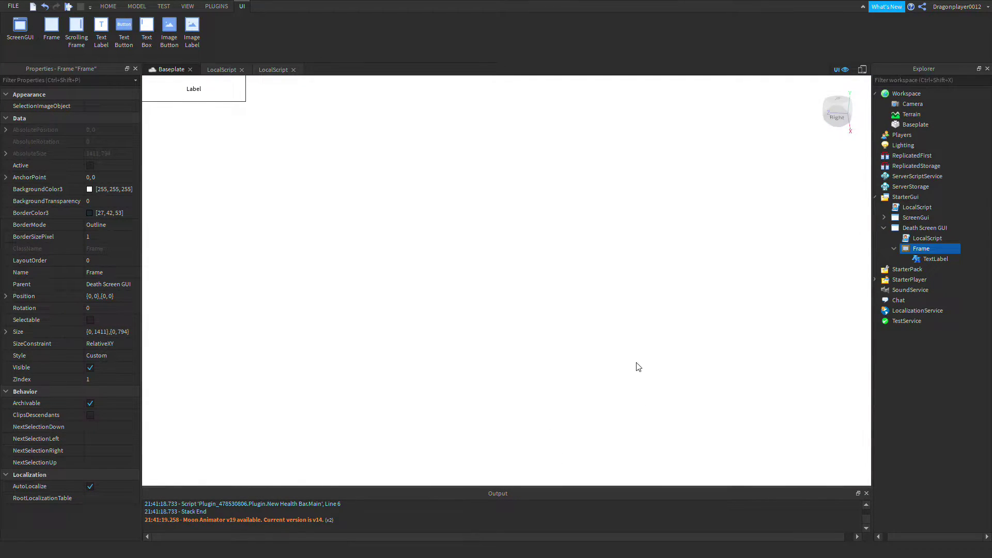
# Set the Frame's background color to dark red [154, 0, 0] and its background transparency to 0.45.
pyautogui.click(89, 189)
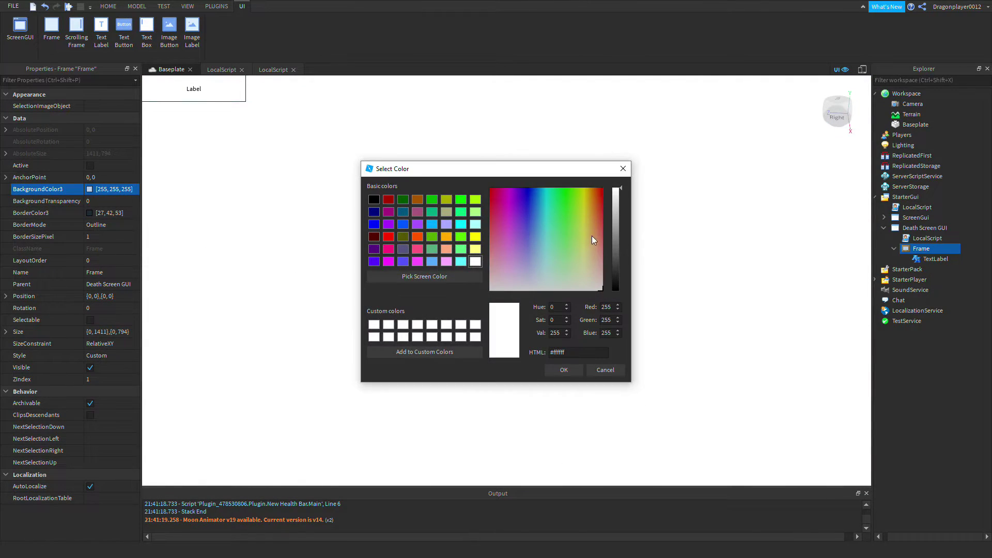
pyautogui.moveTo(591, 240); pyautogui.dragTo(641, 174)
pyautogui.click(613, 229)
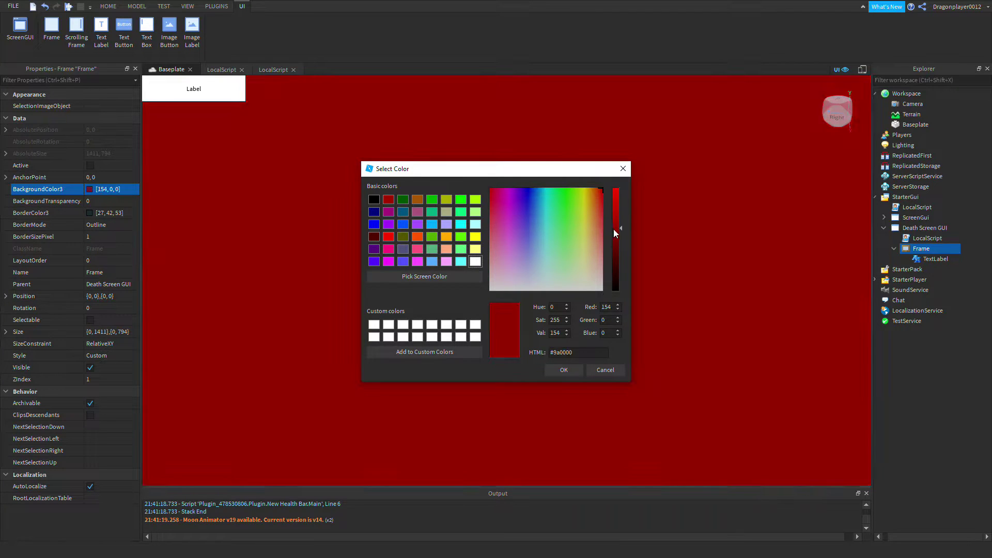
pyautogui.click(564, 370)
pyautogui.click(112, 204)
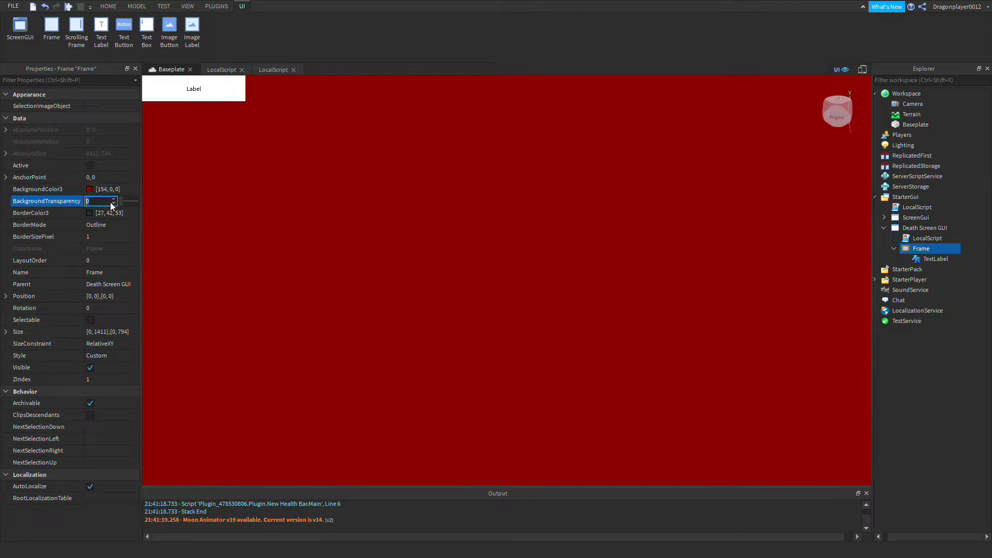
pyautogui.moveTo(122, 201); pyautogui.dragTo(128, 200)
pyautogui.click(228, 218)
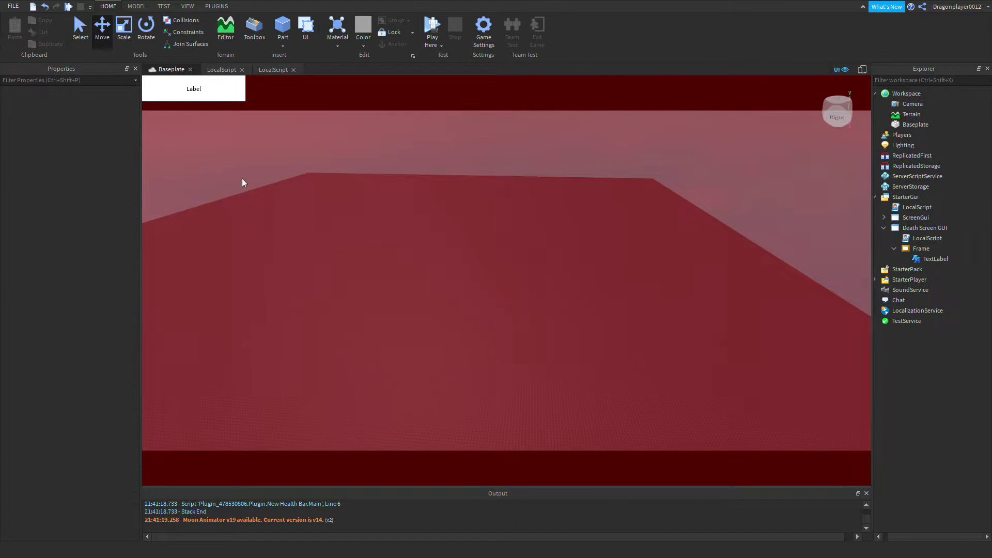
# Move the TextLabel near the middle of the Frame, enlarge it to about 493 x 459, and turn on TextScaled.
pyautogui.click(936, 259)
pyautogui.moveTo(212, 93); pyautogui.dragTo(659, 212)
pyautogui.moveTo(530, 224); pyautogui.dragTo(531, 435)
pyautogui.moveTo(570, 372); pyautogui.dragTo(524, 283)
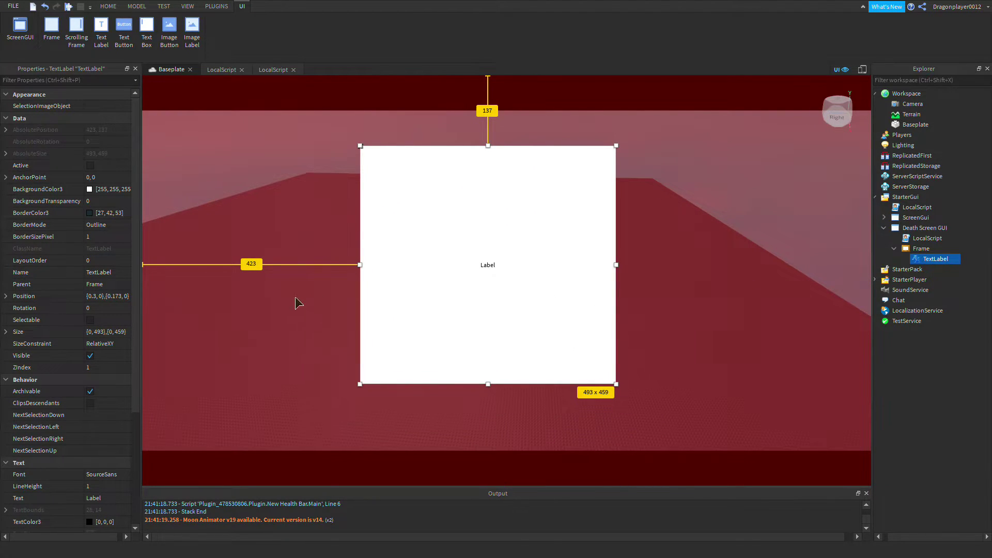
pyautogui.scroll(-5, 113, 346)
pyautogui.click(89, 391)
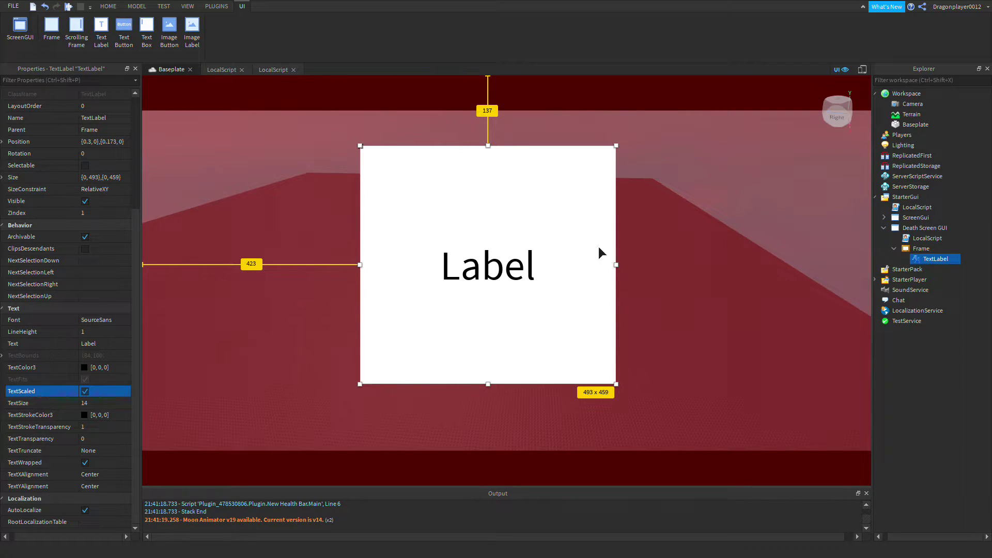
# Try red and white as the TextLabel's text color and return it to black [0, 0, 0].
pyautogui.click(84, 368)
pyautogui.moveTo(622, 268); pyautogui.dragTo(606, 225)
pyautogui.click(564, 370)
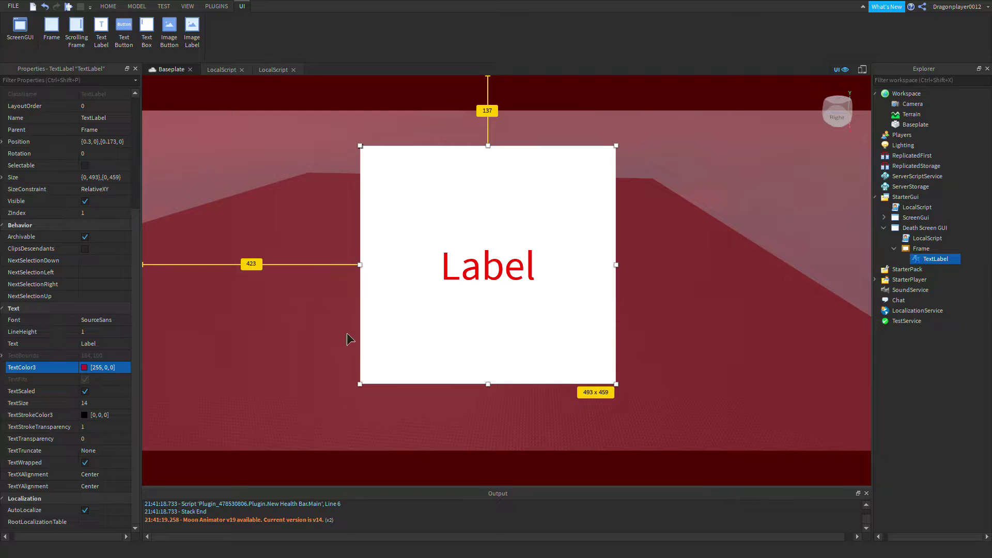
pyautogui.click(84, 367)
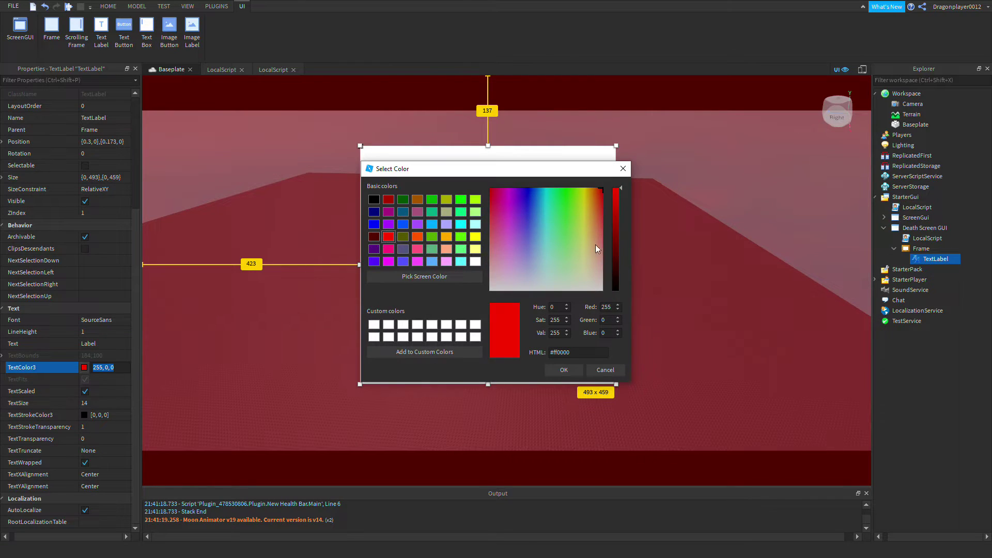
pyautogui.click(576, 371)
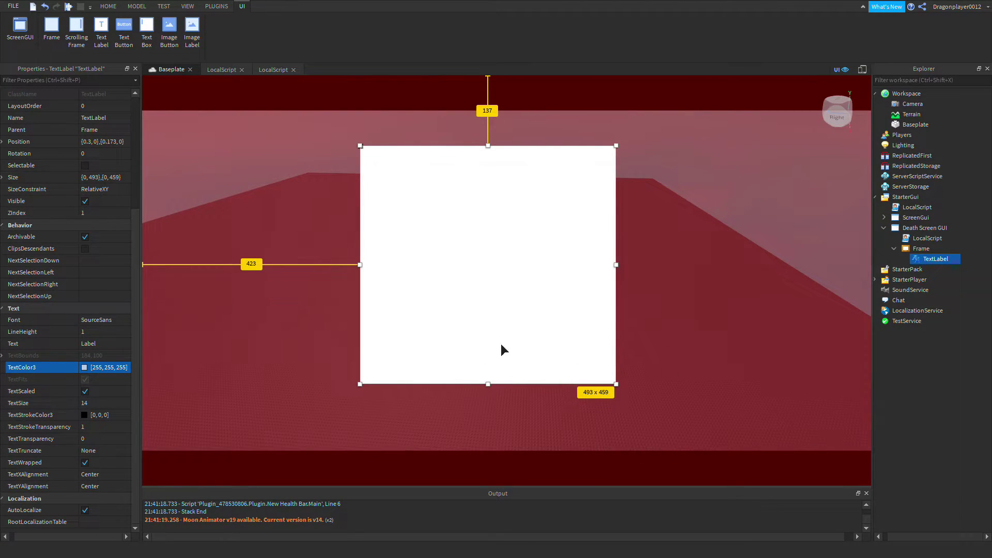
pyautogui.click(84, 367)
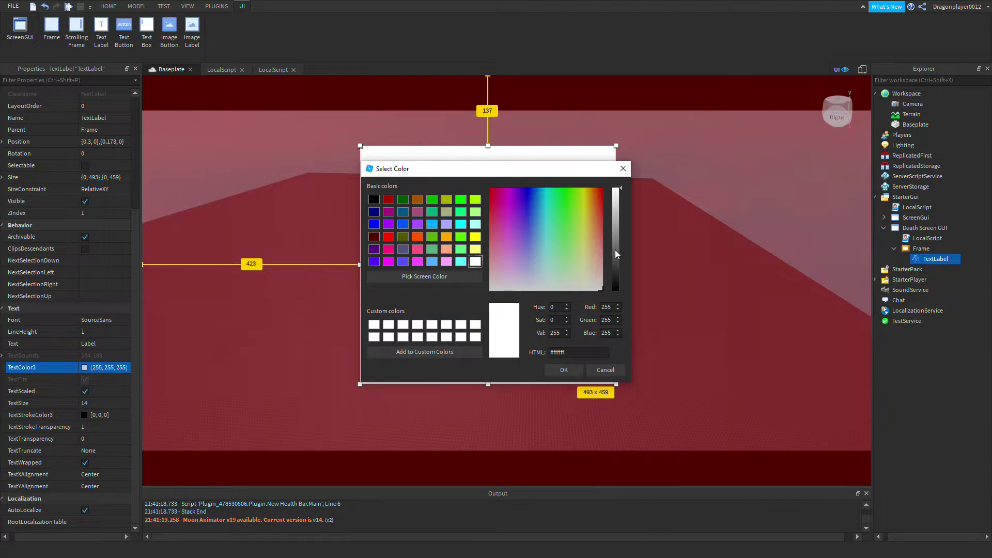
pyautogui.moveTo(615, 250); pyautogui.dragTo(615, 291)
pyautogui.click(570, 372)
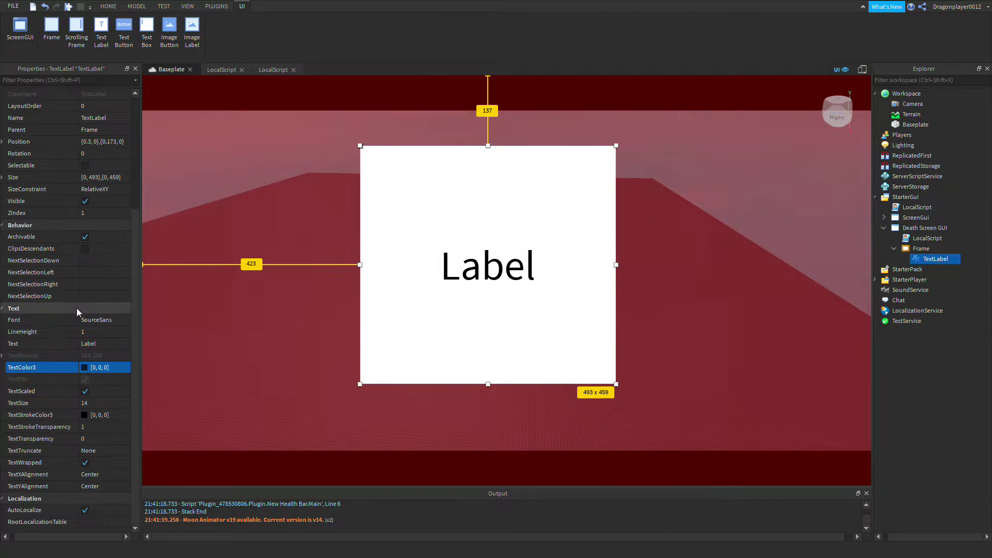
# Set the TextLabel's font to Antique and its line height to 3.
pyautogui.click(98, 320)
pyautogui.click(102, 334)
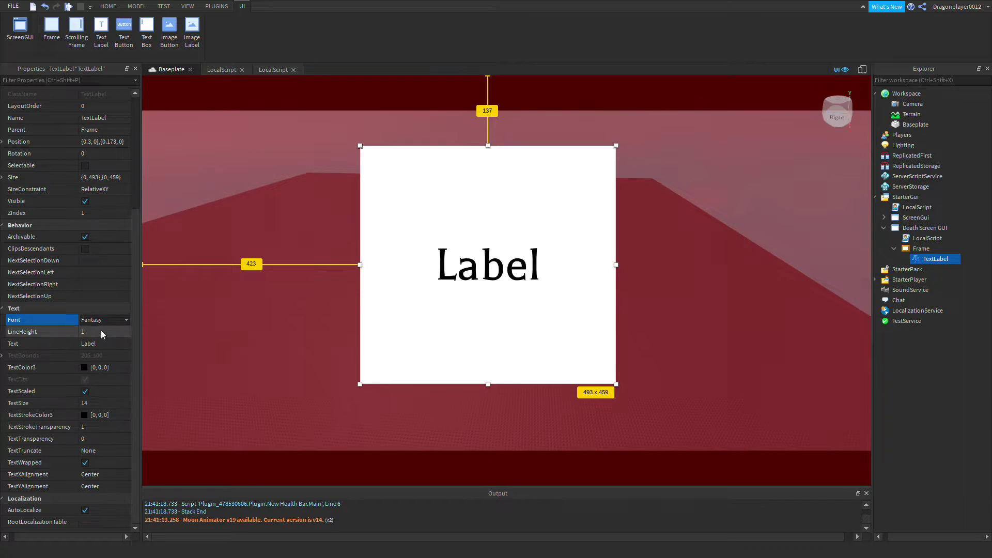
pyautogui.click(98, 322)
pyautogui.click(105, 335)
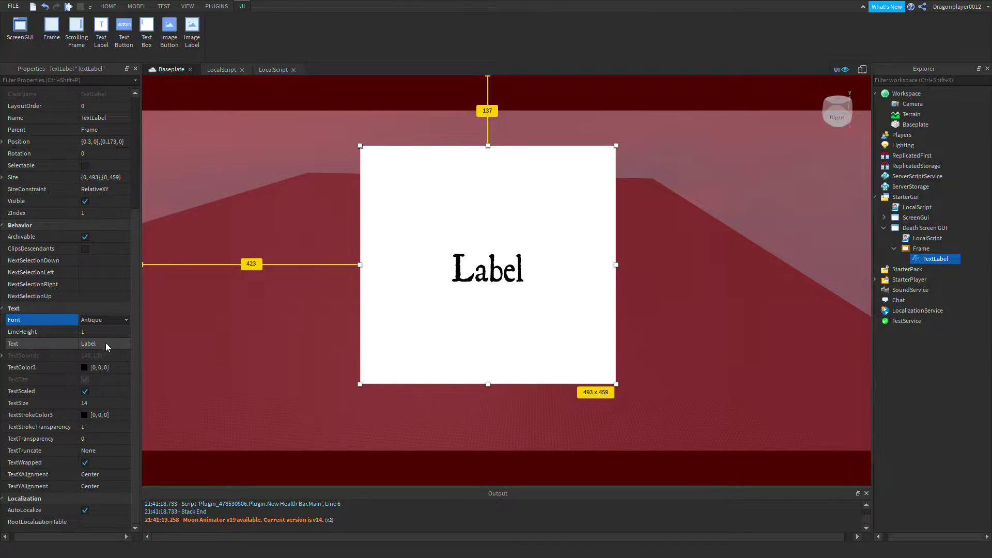
pyautogui.click(102, 332)
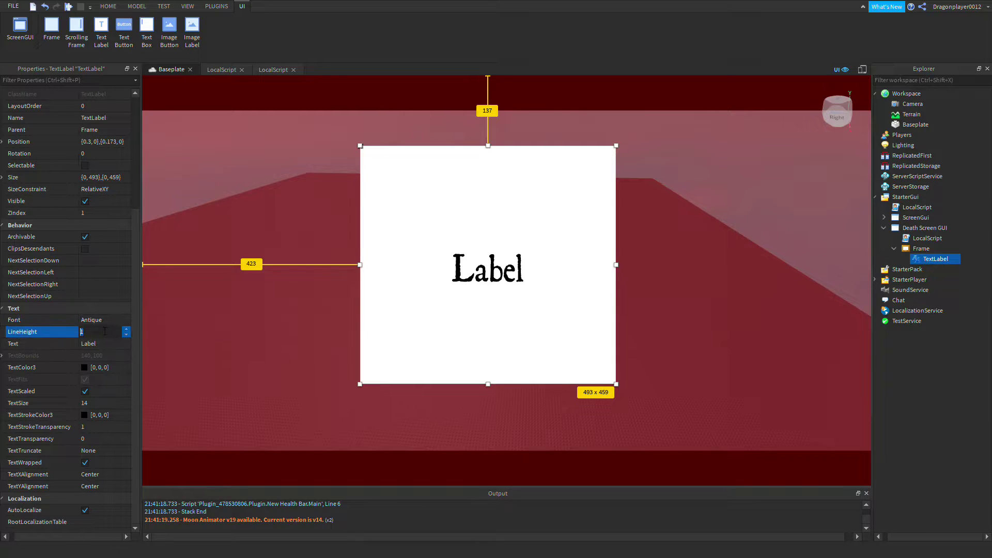
pyautogui.click(187, 329)
pyautogui.click(440, 293)
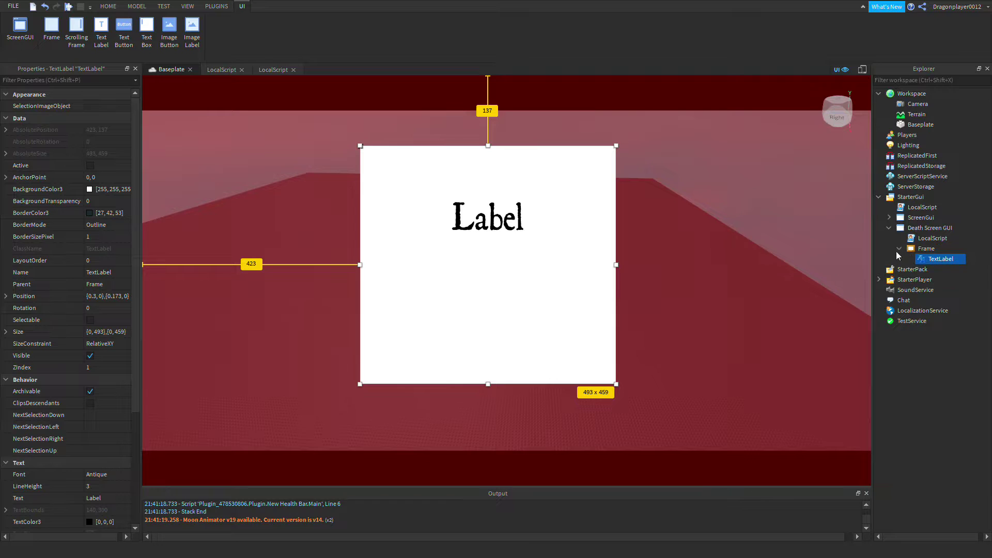
# Make the TextLabel's background fully transparent by setting BackgroundTransparency to 1.
pyautogui.click(93, 193)
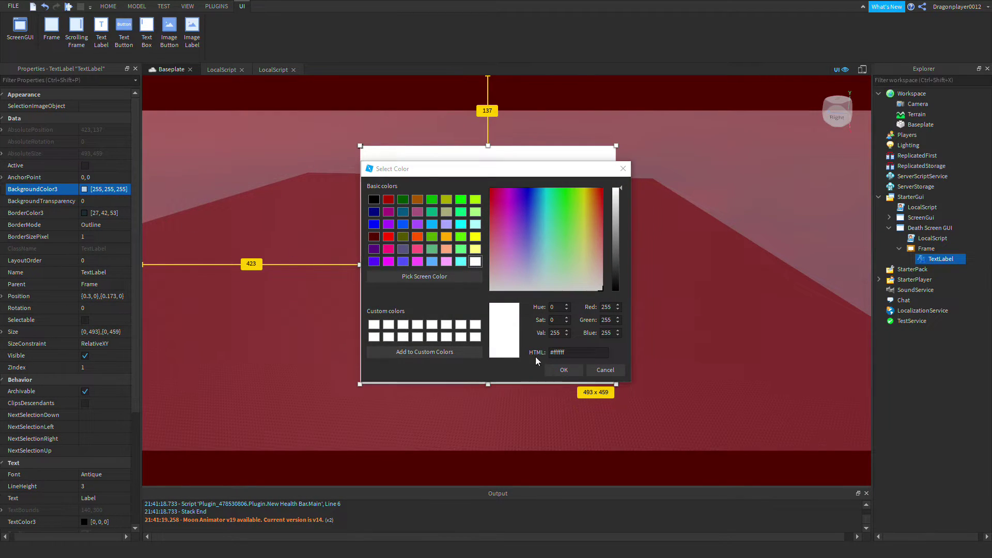
pyautogui.click(559, 370)
pyautogui.click(98, 202)
pyautogui.moveTo(116, 202); pyautogui.dragTo(253, 218)
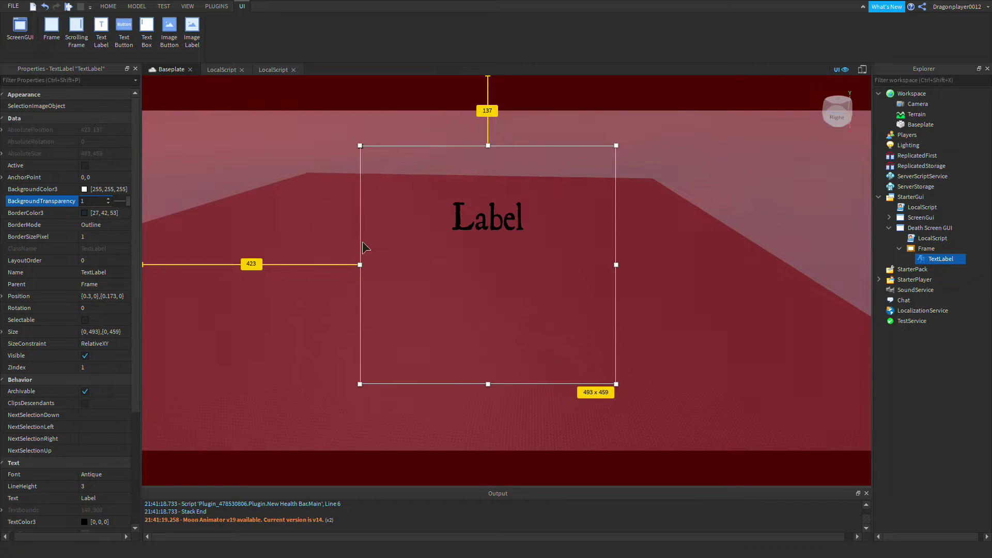
pyautogui.click(291, 239)
# Change the TextLabel's text to "You Died".
pyautogui.click(503, 215)
pyautogui.scroll(-5, 62, 382)
pyautogui.click(103, 342)
pyautogui.press('BackSpace')
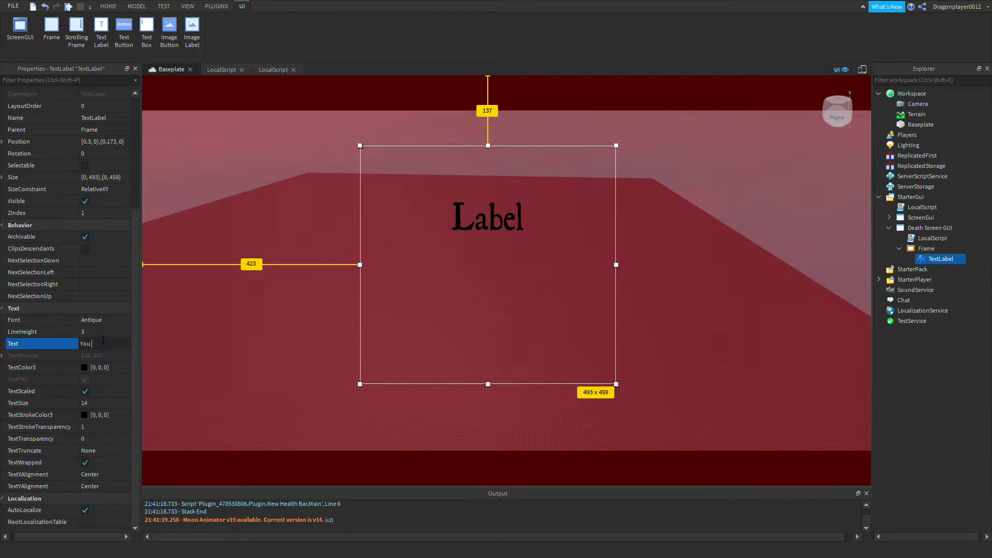
pyautogui.write('You Died')
pyautogui.press('Return')
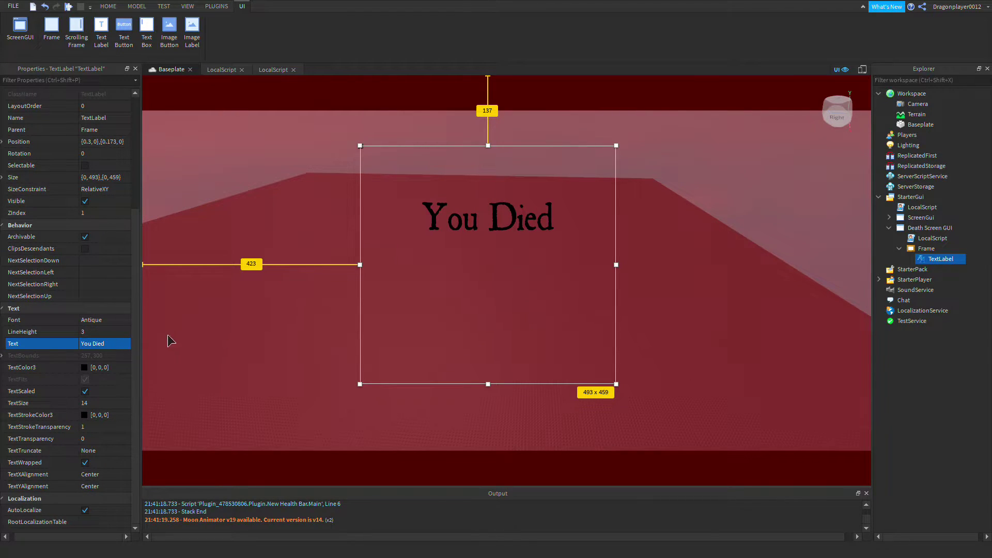
pyautogui.click(228, 340)
pyautogui.click(480, 228)
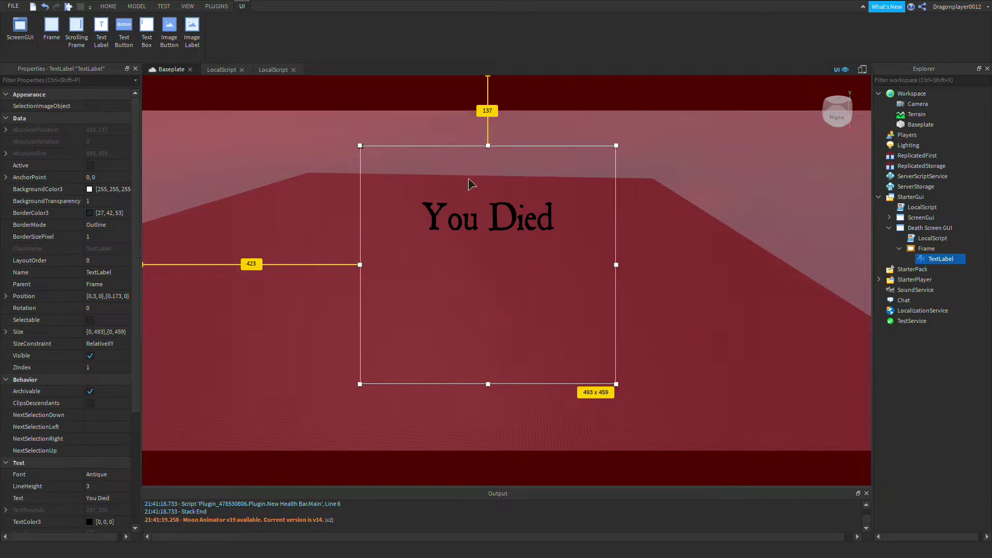
# Hide the Frame of Death Screen GUI by turning off its Visible property.
pyautogui.click(938, 249)
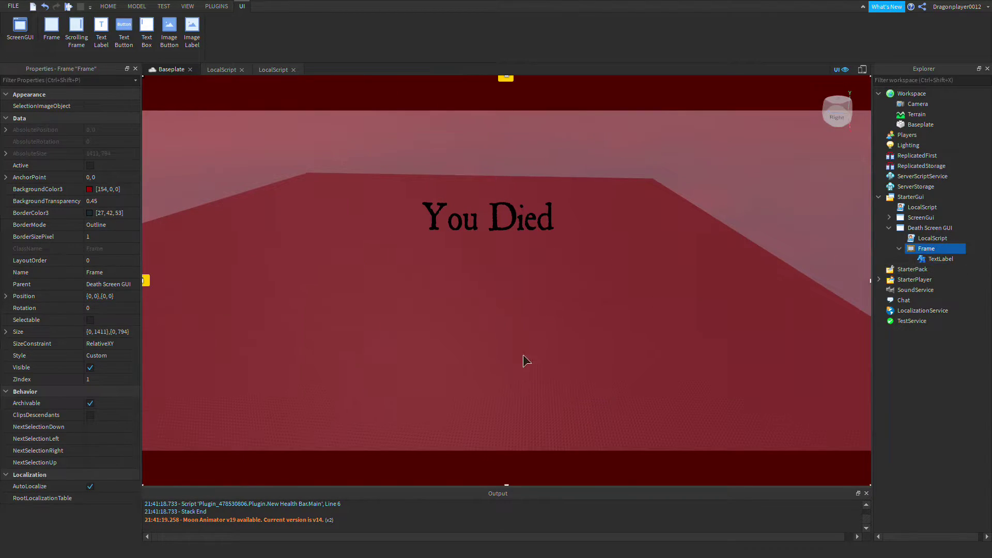
pyautogui.click(90, 367)
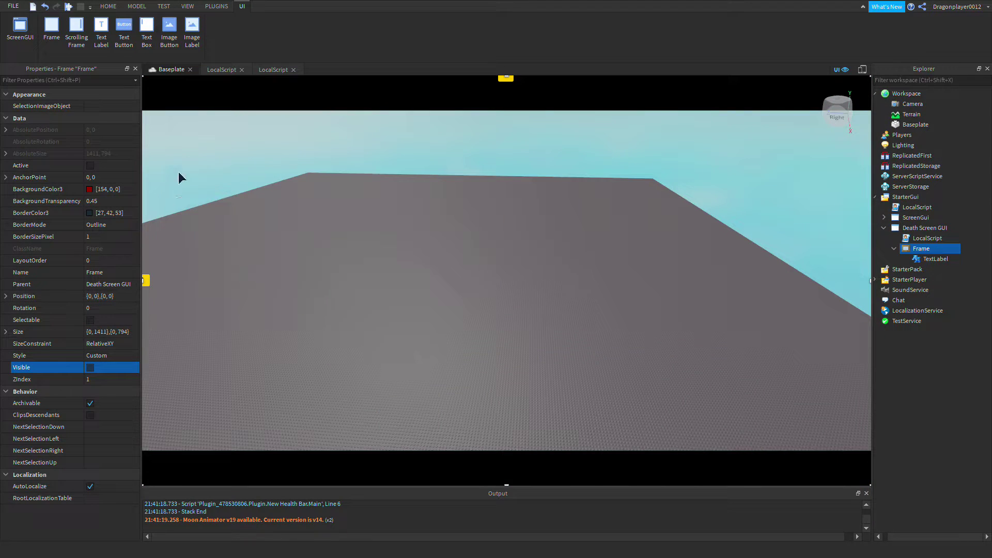
pyautogui.click(313, 184)
# Playtest the place, reset the character to check the red "You Died" screen, and stop the test.
pyautogui.click(433, 25)
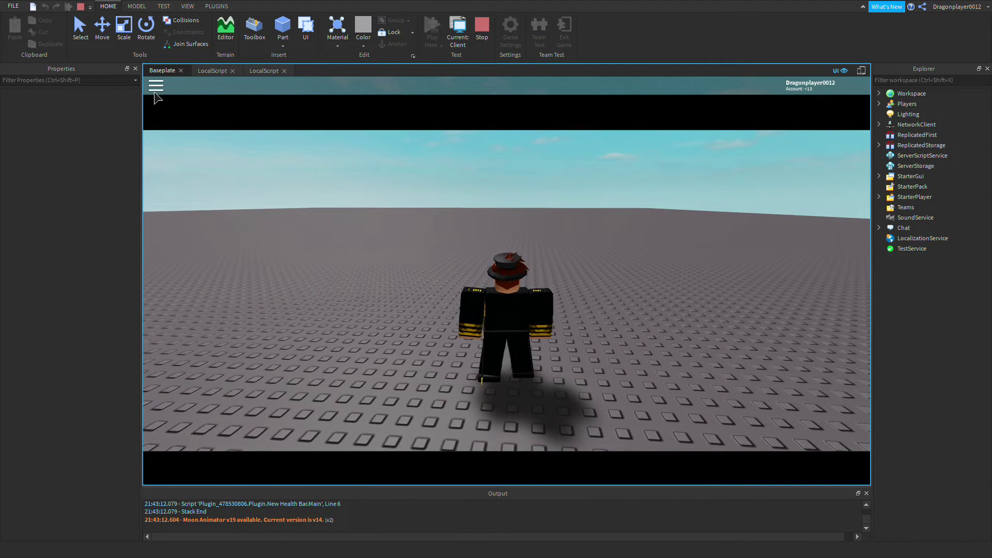
pyautogui.scroll(5, 504, 226)
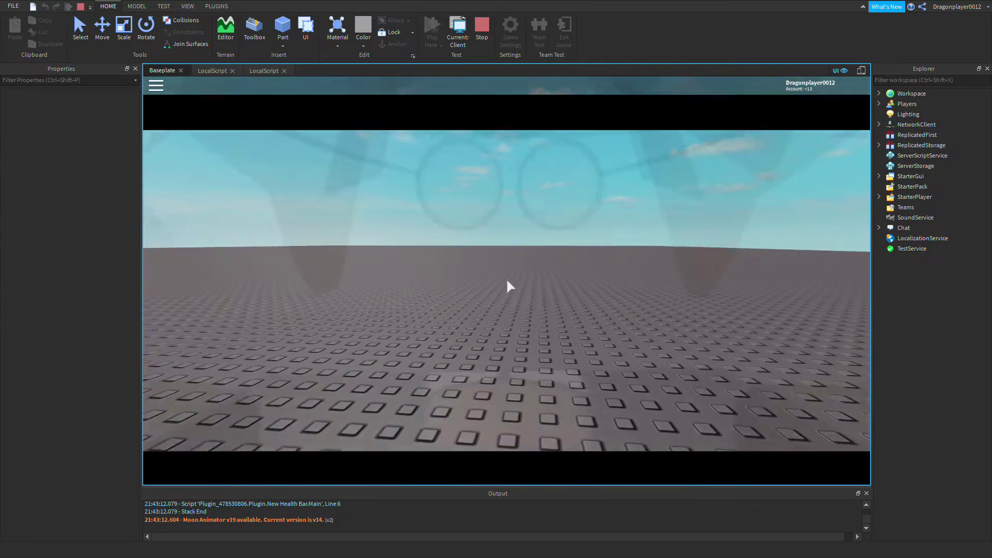
pyautogui.scroll(-5, 506, 284)
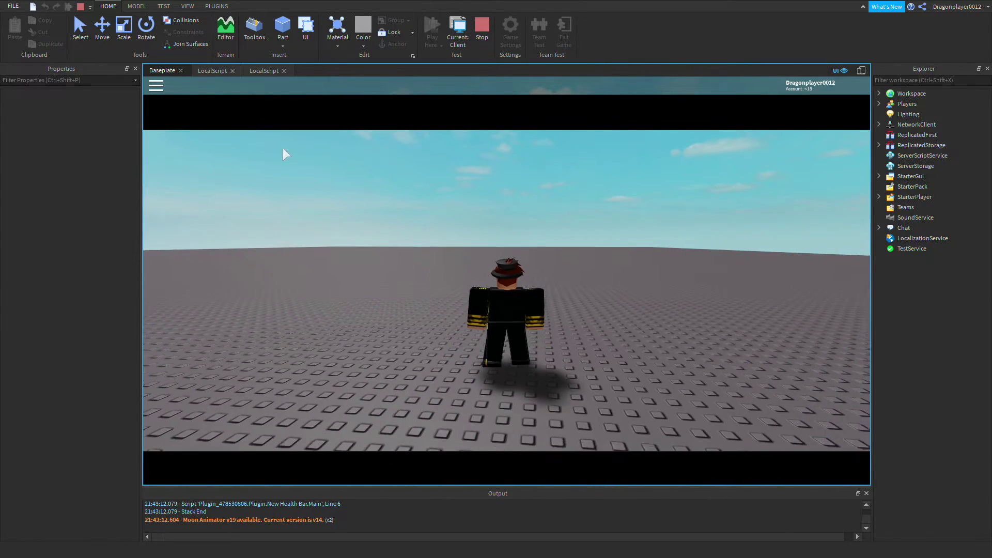
pyautogui.click(156, 86)
pyautogui.click(385, 445)
pyautogui.click(440, 274)
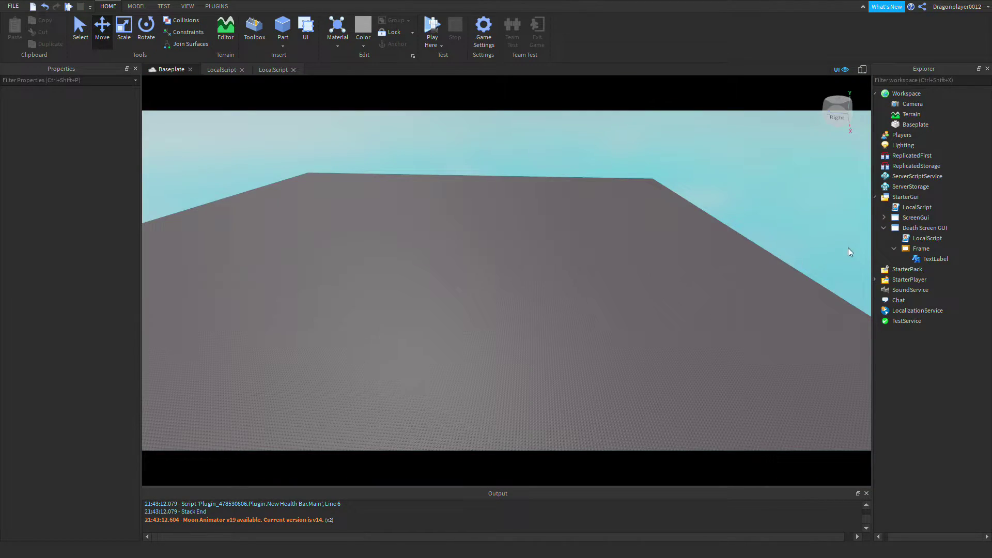
# Collapse Death Screen GUI and expand StarterPlayer in the Explorer to show its script containers.
pyautogui.click(885, 228)
pyautogui.click(875, 248)
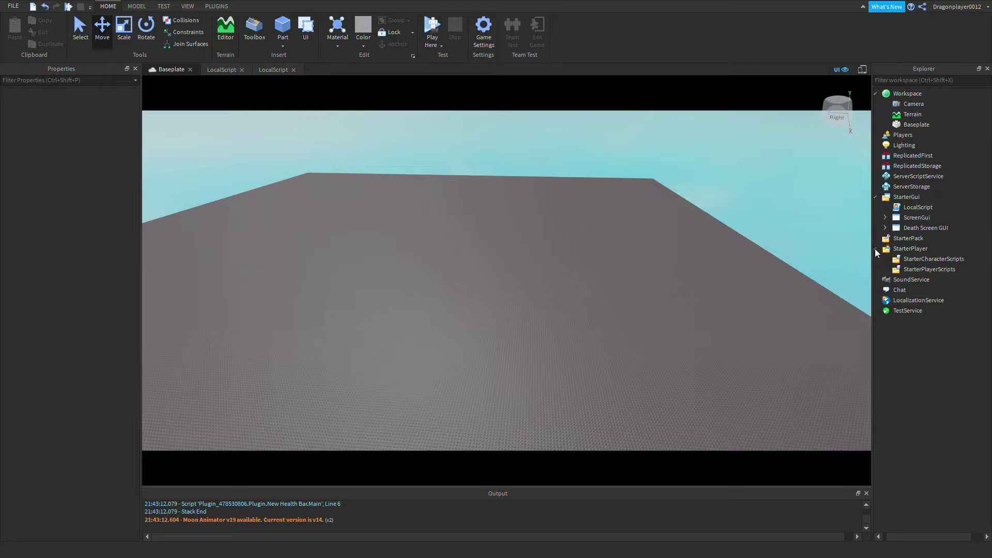
pyautogui.moveTo(909, 538); pyautogui.dragTo(904, 538)
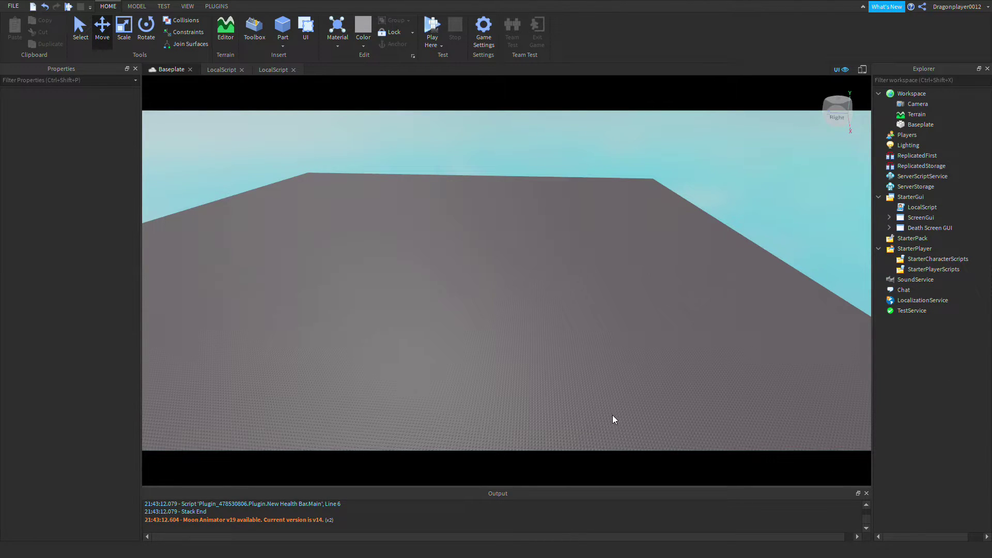
# Switch to Notepad, copy the whole updateBobbleEffect script under "-- Walk", and return to Roblox Studio.
pyautogui.press('super')
pyautogui.click(570, 548)
pyautogui.click(333, 309)
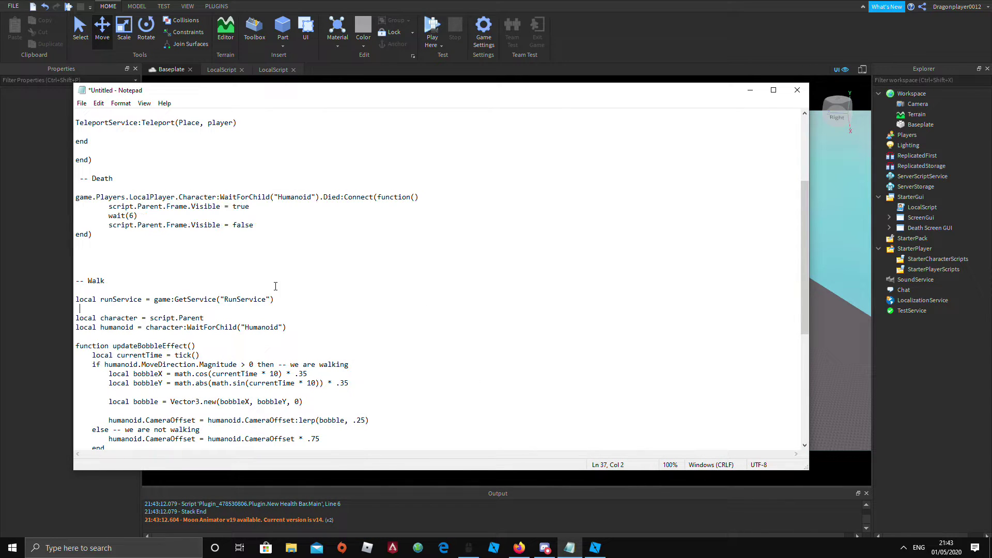
pyautogui.scroll(-1, 130, 305)
pyautogui.moveTo(76, 274); pyautogui.dragTo(418, 419)
pyautogui.hotkey('ctrl', 'c')
pyautogui.scroll(-1, 402, 419)
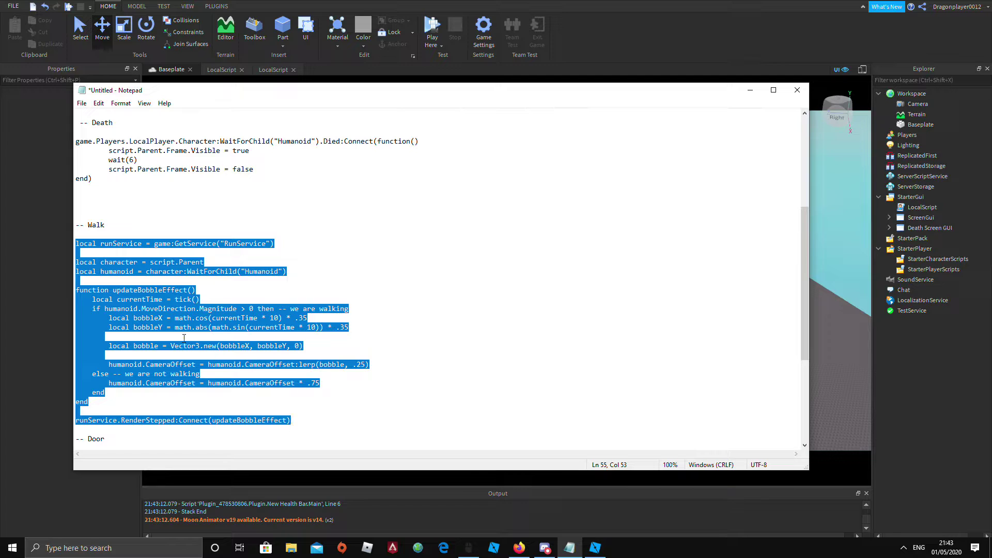
pyautogui.hotkey('ctrl', 'v')
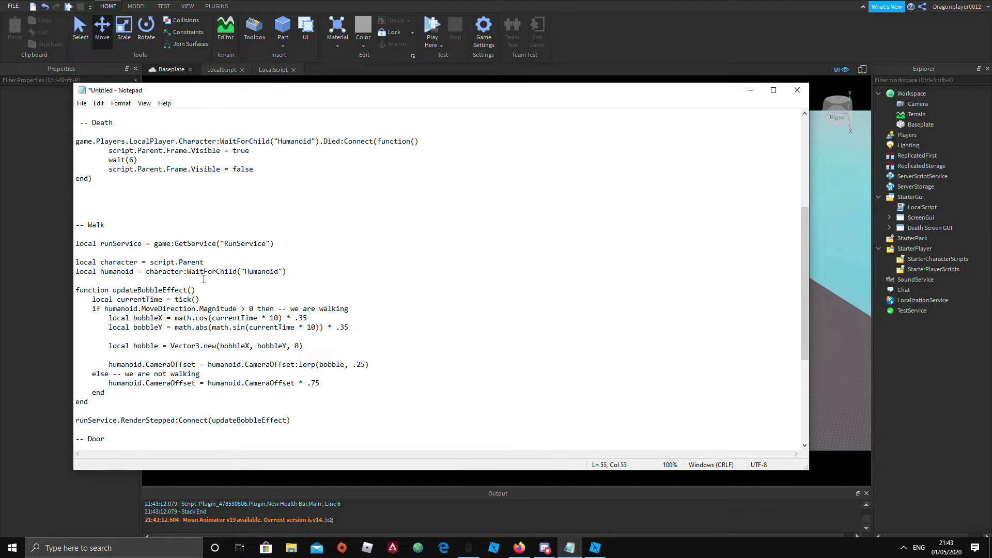
pyautogui.moveTo(76, 243); pyautogui.dragTo(423, 419)
pyautogui.hotkey('ctrl', 'c')
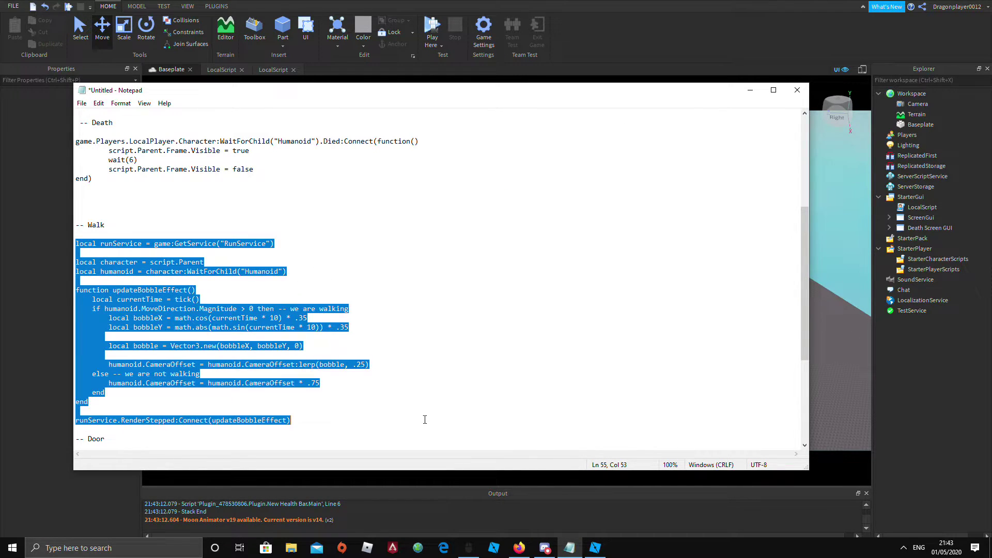
pyautogui.click(750, 90)
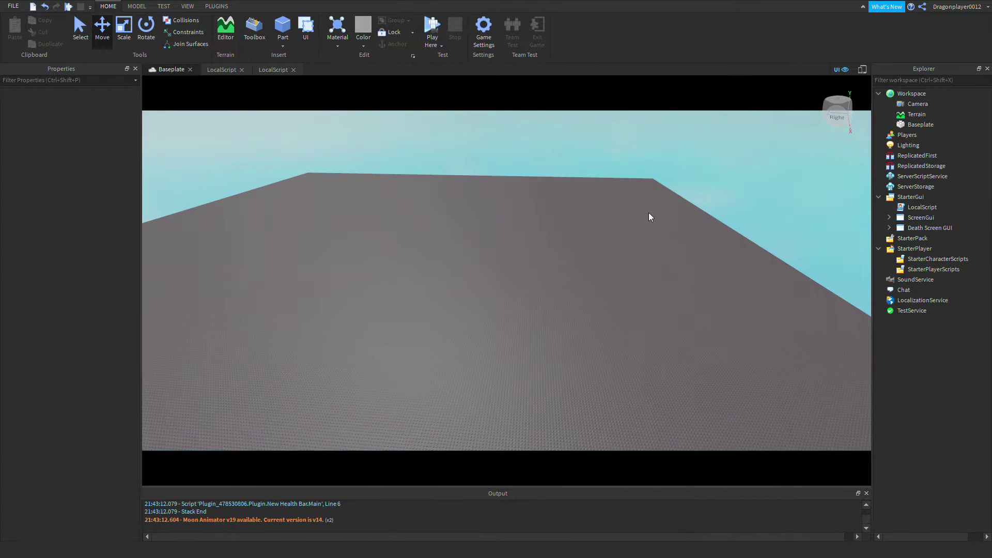
# Insert a LocalScript into StarterCharacterScripts and replace its default code with the copied updateBobbleEffect script.
pyautogui.click(975, 259)
pyautogui.click(900, 304)
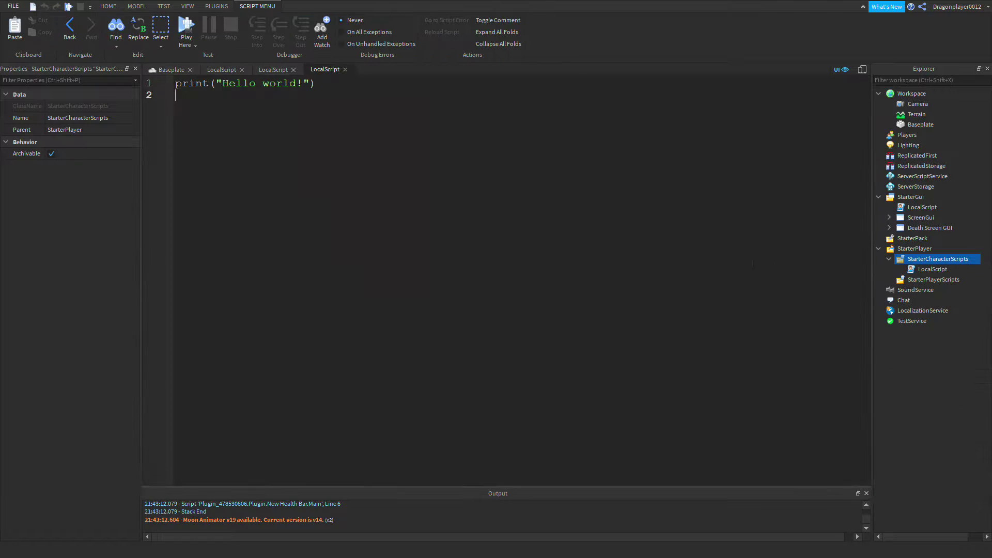
pyautogui.hotkey('ctrl', 'a')
pyautogui.press('BackSpace')
pyautogui.hotkey('ctrl', 'v')
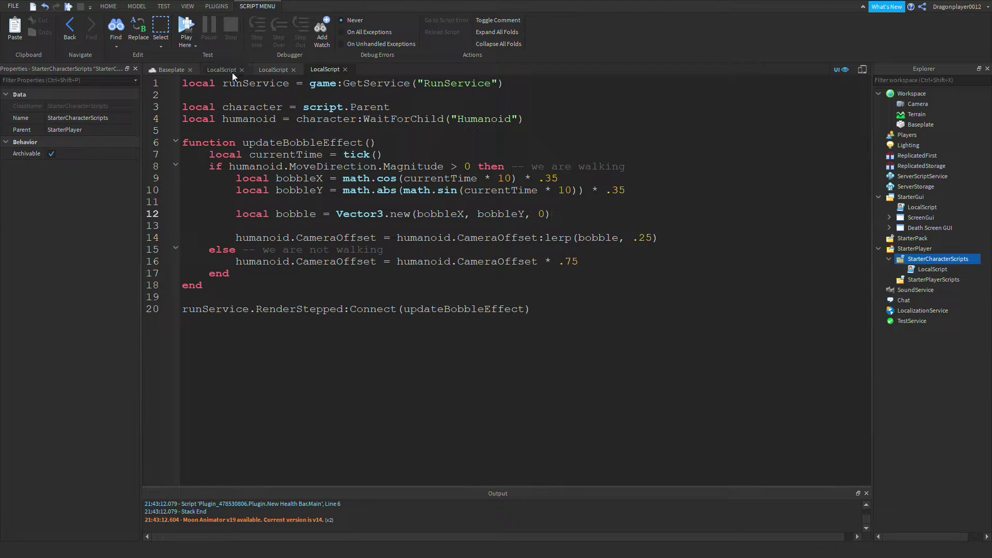
# Playtest the place, walk around in first and third person to check the camera-bobble effect, and stop the test.
pyautogui.click(171, 69)
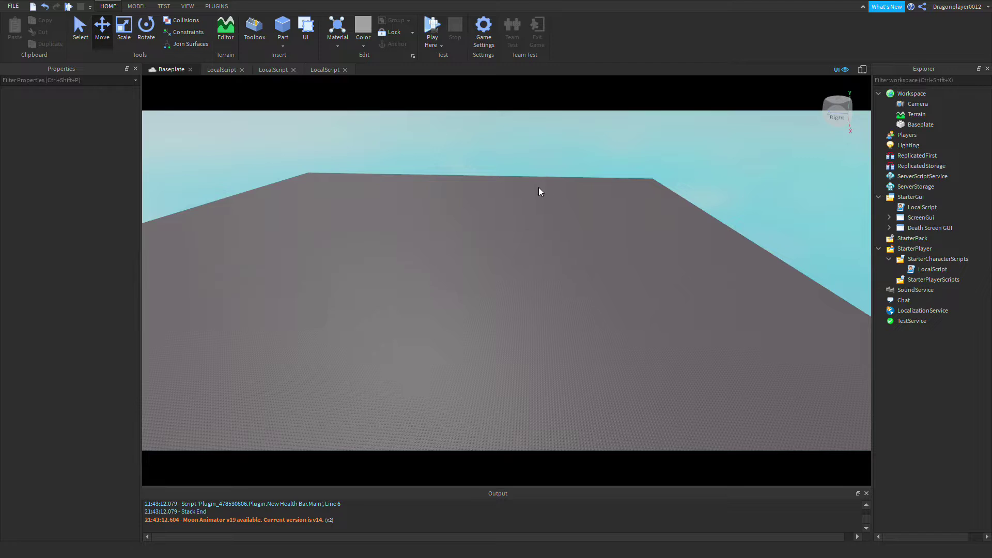
pyautogui.doubleClick(933, 268)
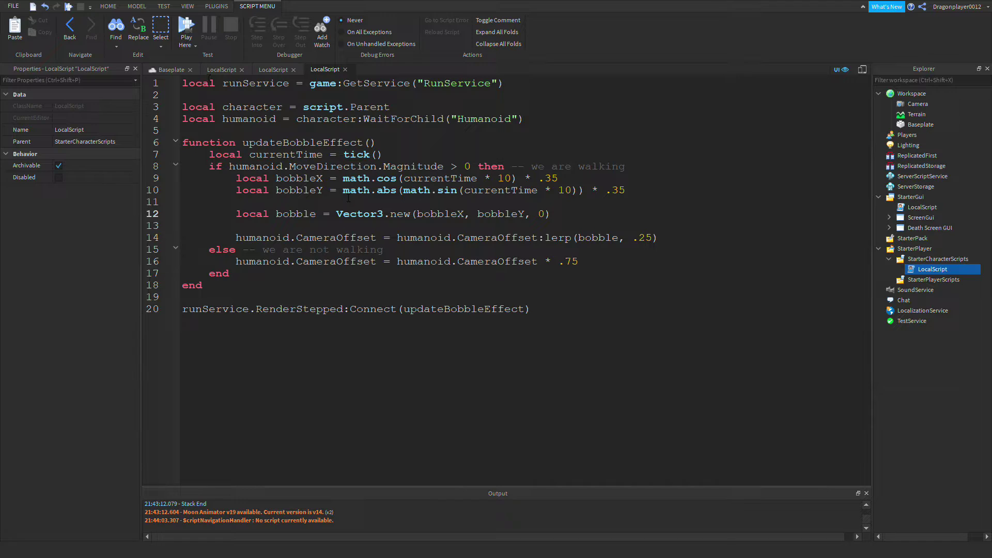
pyautogui.click(171, 69)
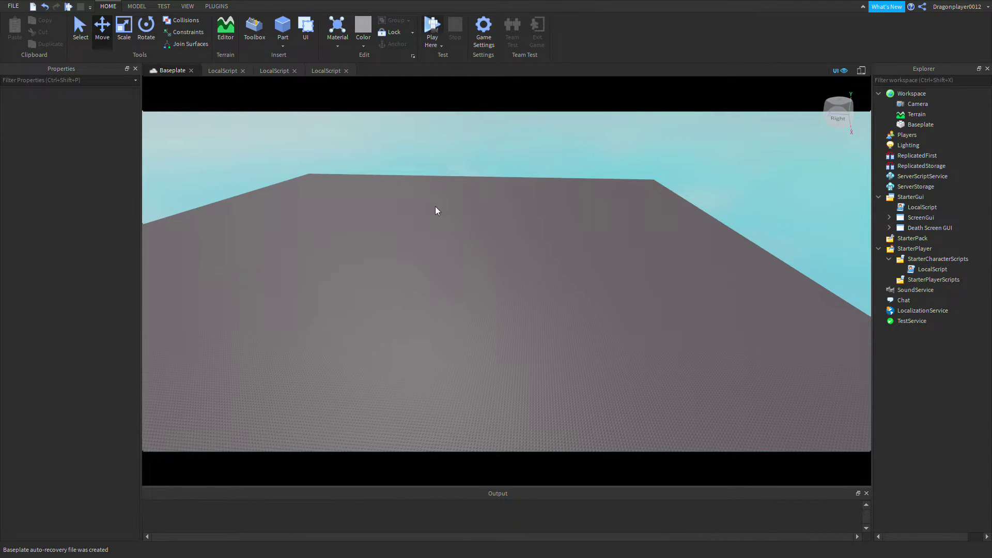
pyautogui.press('F5')
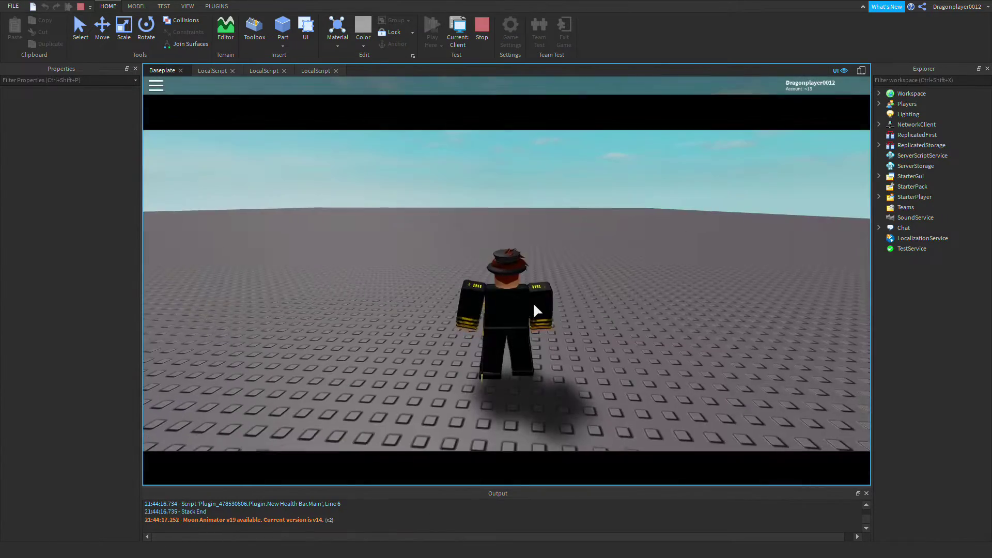
pyautogui.moveTo(531, 290); pyautogui.dragTo(566, 290, button='right')
pyautogui.press('w')
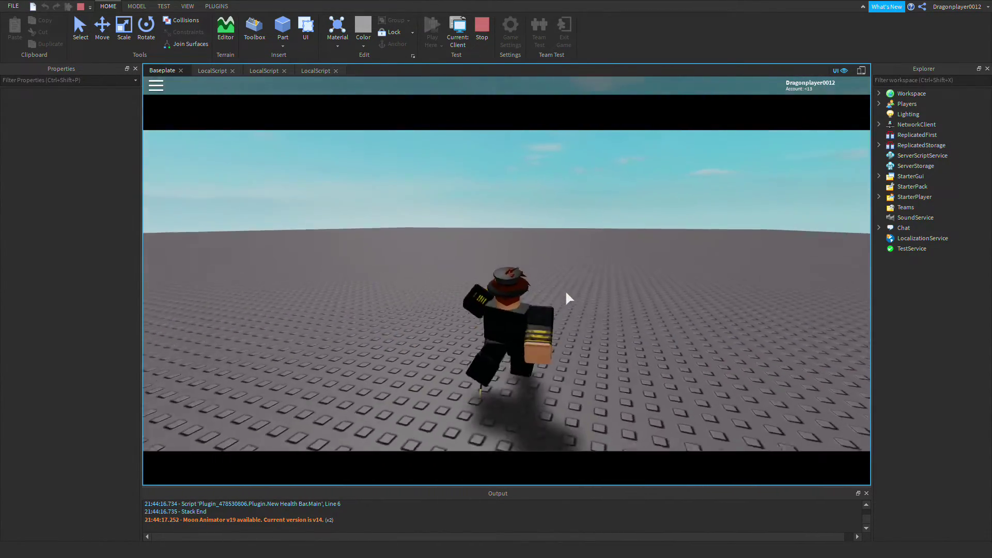
pyautogui.scroll(5, 566, 290)
pyautogui.scroll(2, 507, 282)
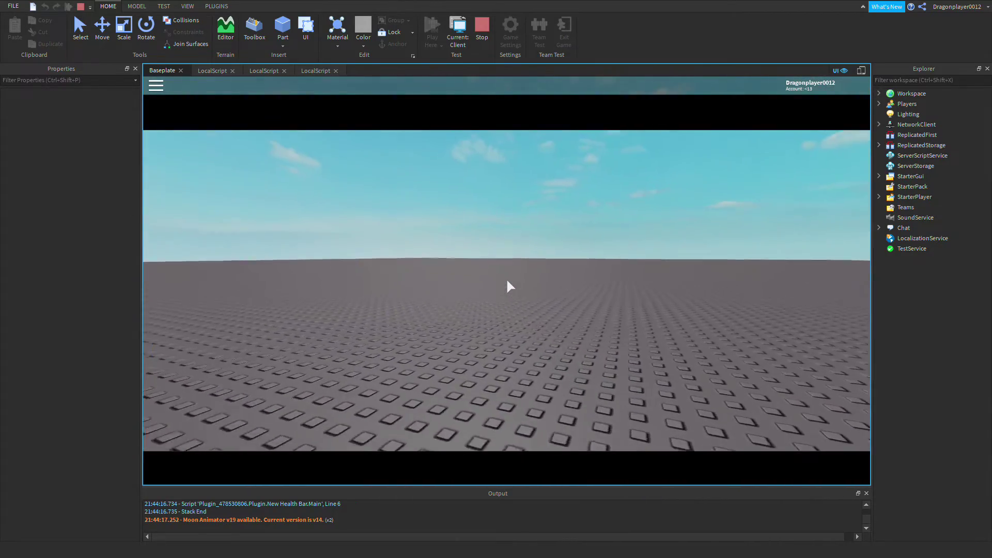
pyautogui.scroll(-5, 508, 286)
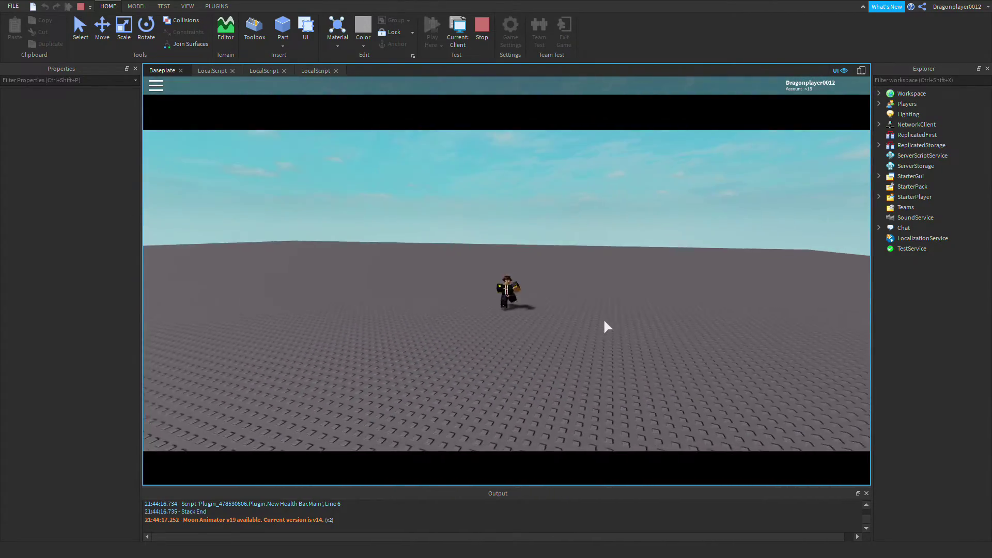
pyautogui.scroll(5, 545, 296)
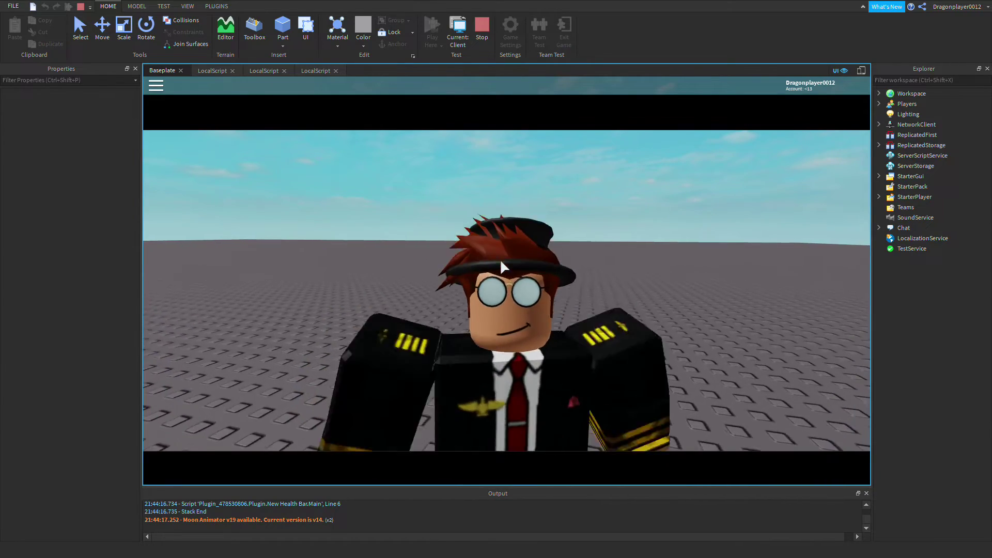
pyautogui.click(482, 28)
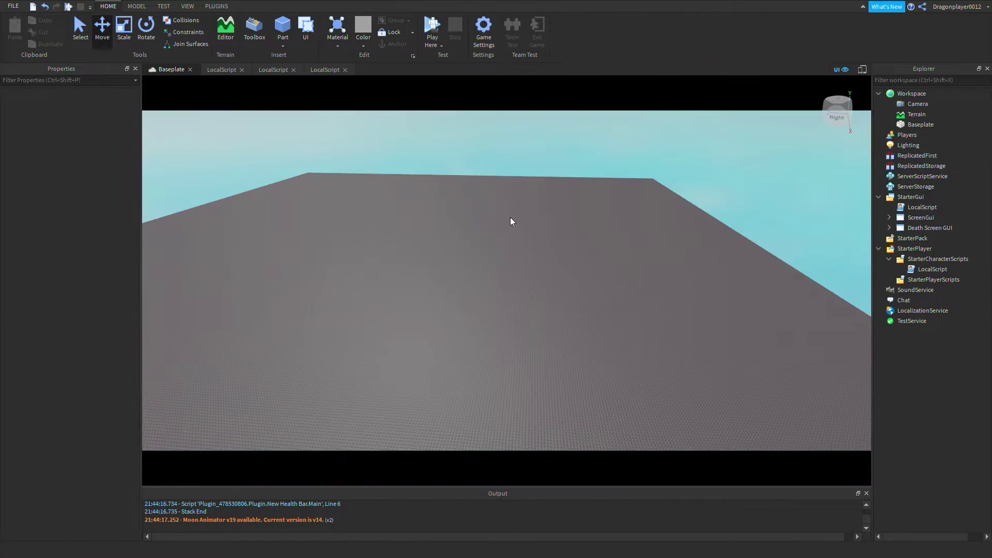
# Clear the old Toolbox search, close Properties, and insert the "FootStep Sounds V2" model from My Models.
pyautogui.scroll(2, 512, 268)
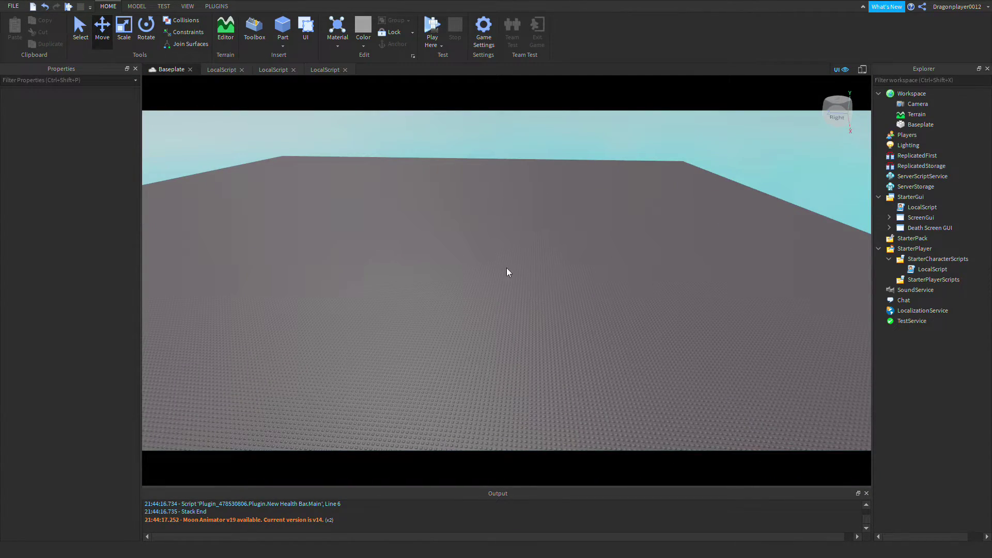
pyautogui.click(254, 28)
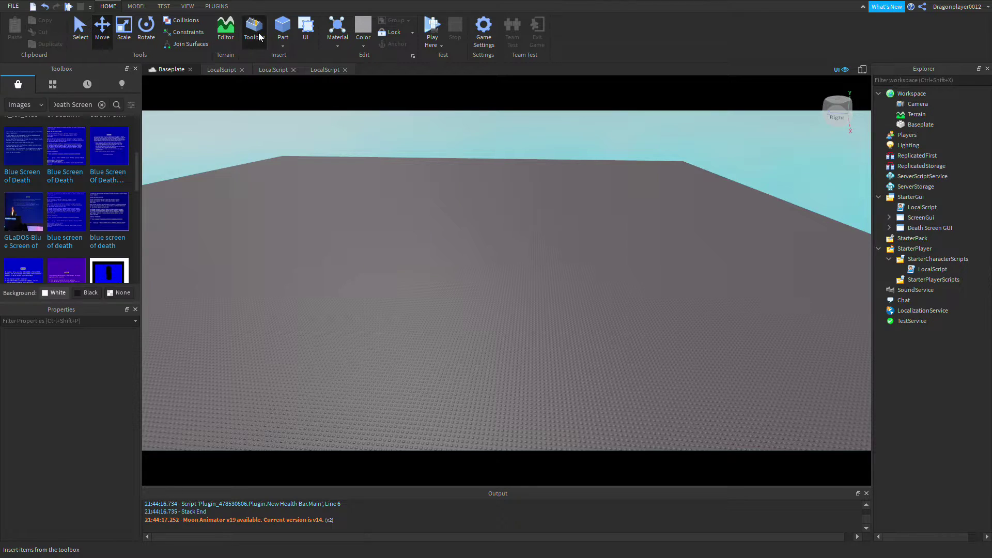
pyautogui.click(100, 106)
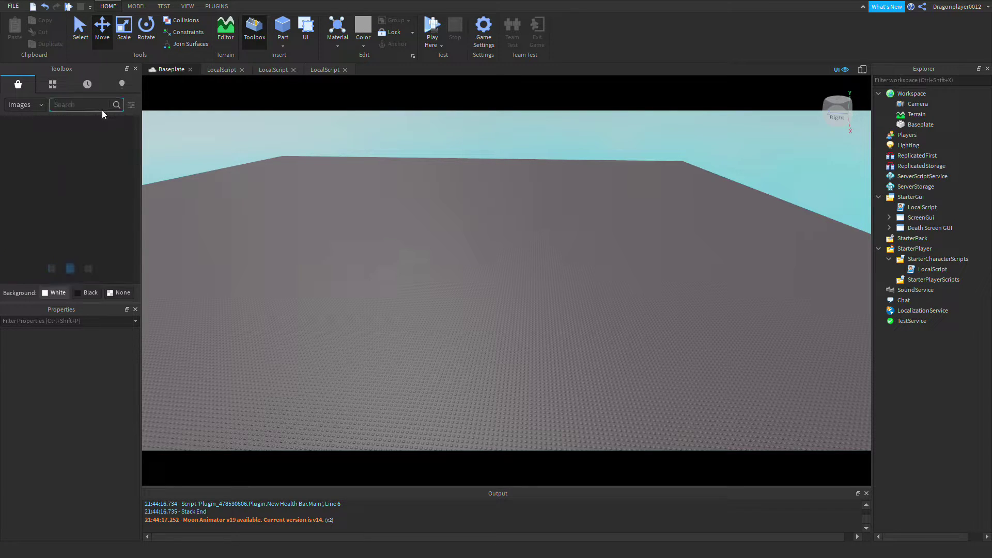
pyautogui.click(135, 310)
pyautogui.click(54, 85)
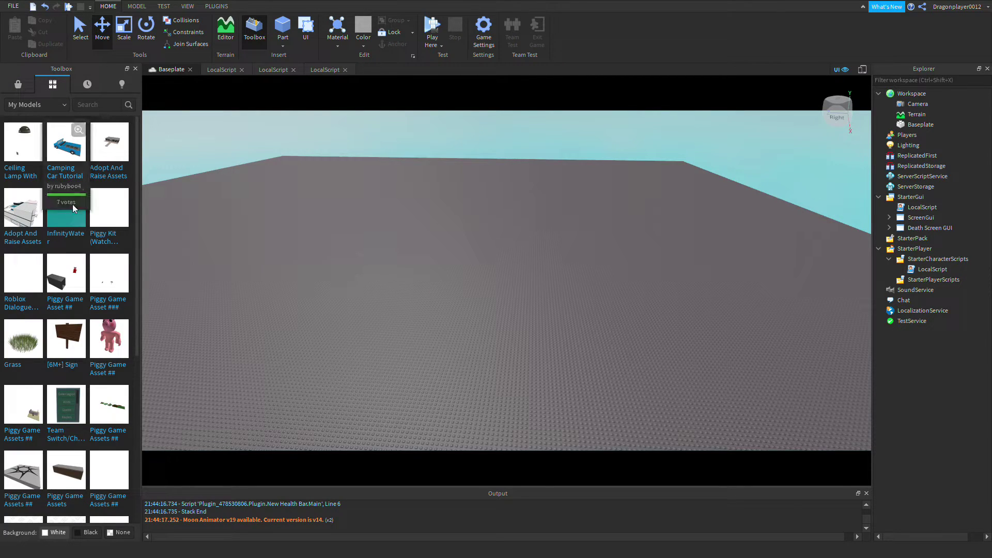
pyautogui.scroll(-3, 98, 283)
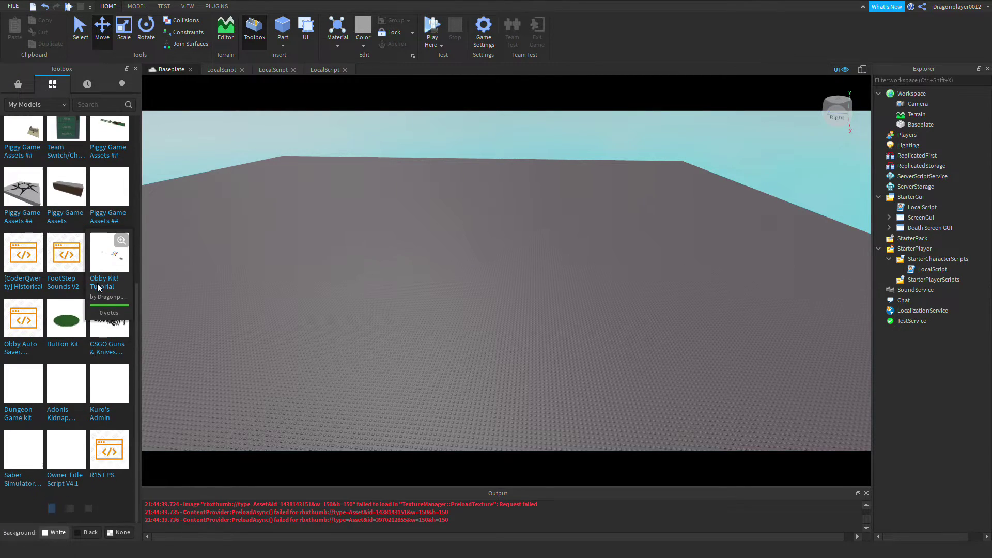
pyautogui.click(65, 264)
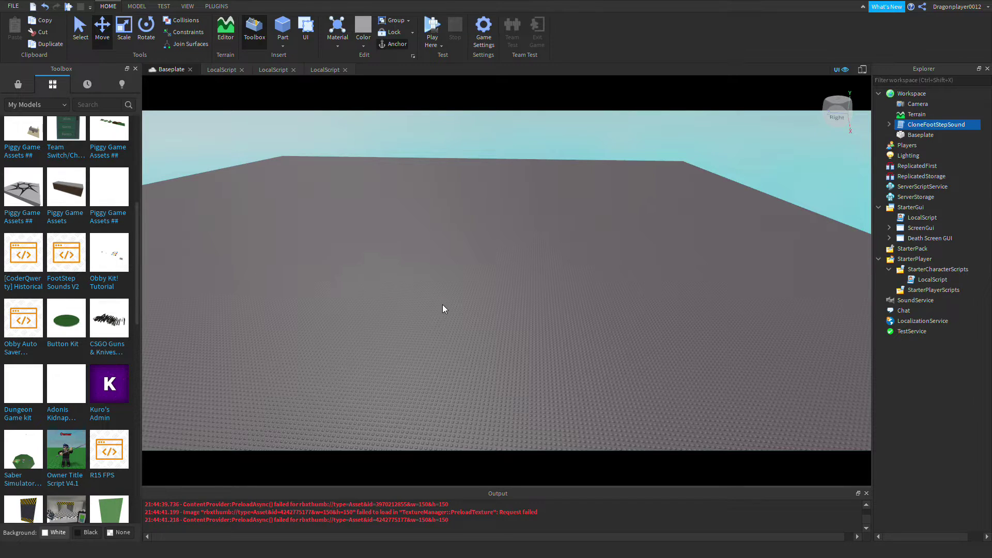
# Expand CloneFootStepSound in the Workspace and examine the floor-material sound settings in its FootStepSounds script.
pyautogui.click(889, 125)
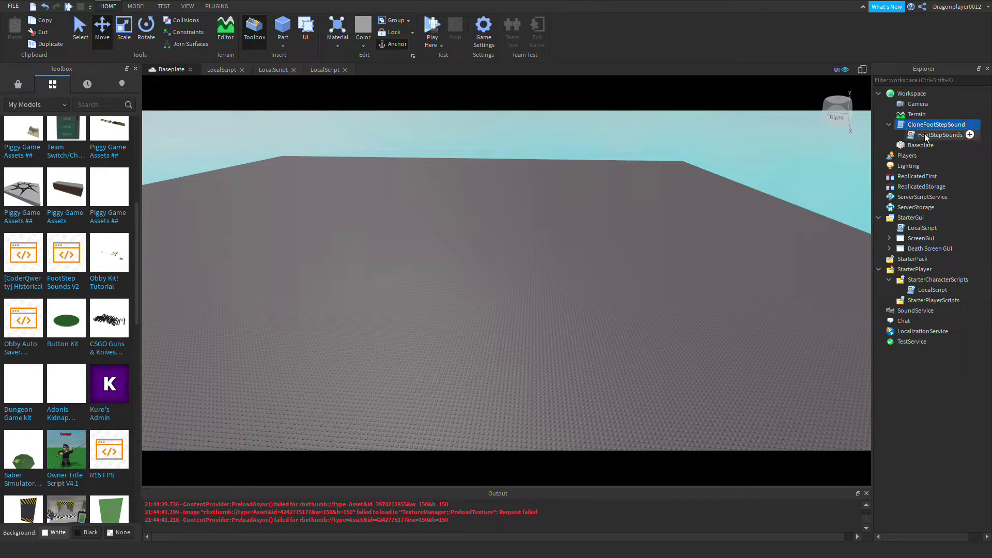
pyautogui.doubleClick(927, 135)
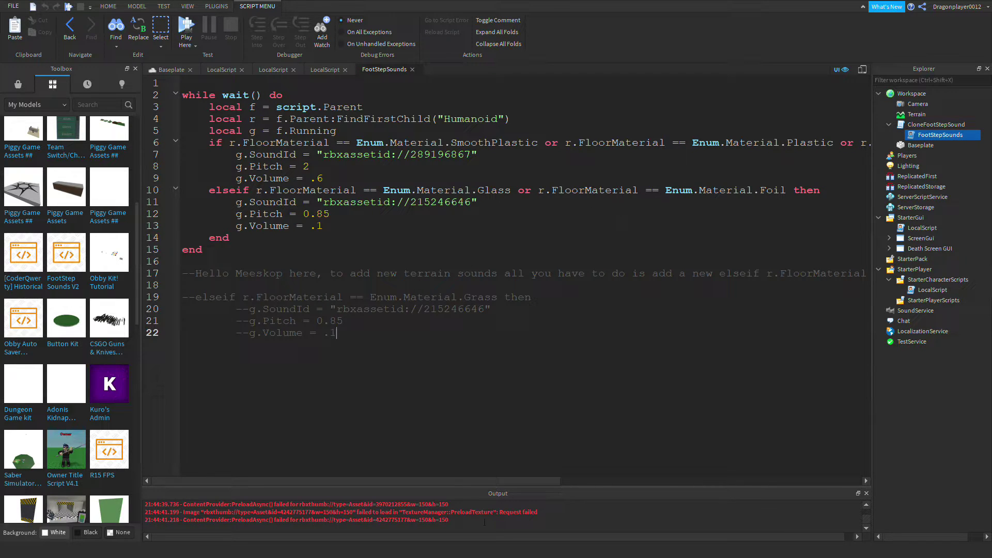
pyautogui.moveTo(486, 481); pyautogui.dragTo(461, 476)
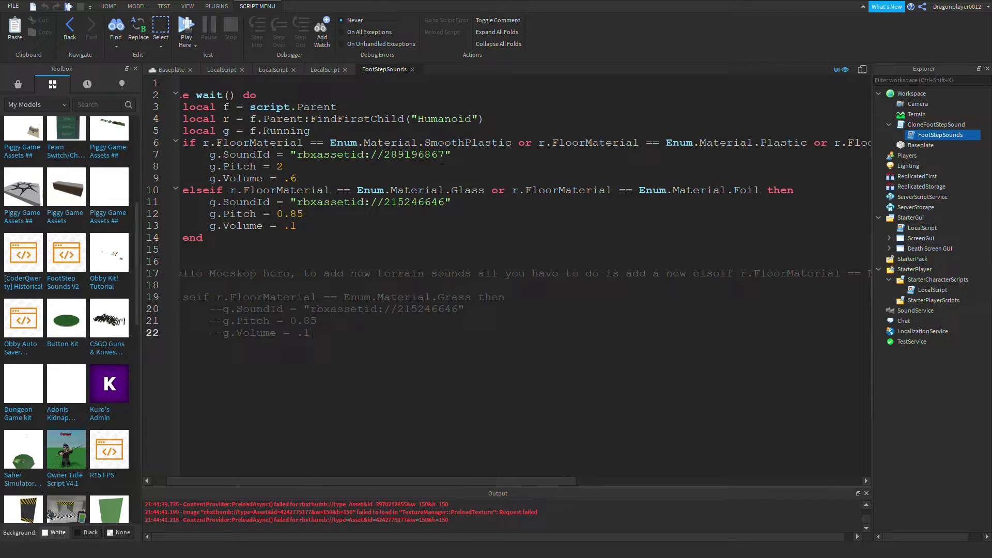
# Return to the Baseplate view and search the Toolbox's marketplace audio for "Walk", refining it to "Walk Sound".
pyautogui.click(171, 69)
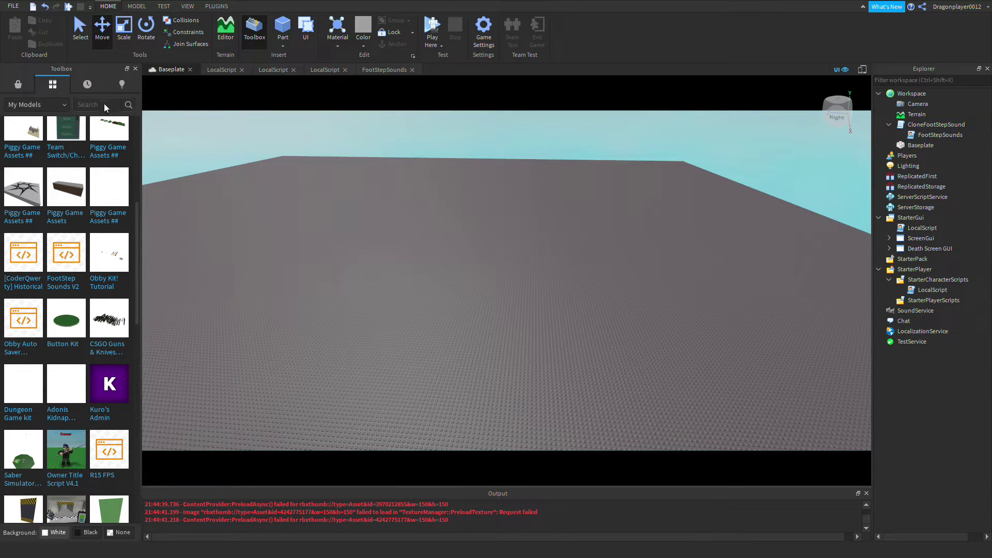
pyautogui.click(27, 88)
pyautogui.click(28, 105)
pyautogui.click(18, 156)
pyautogui.click(69, 108)
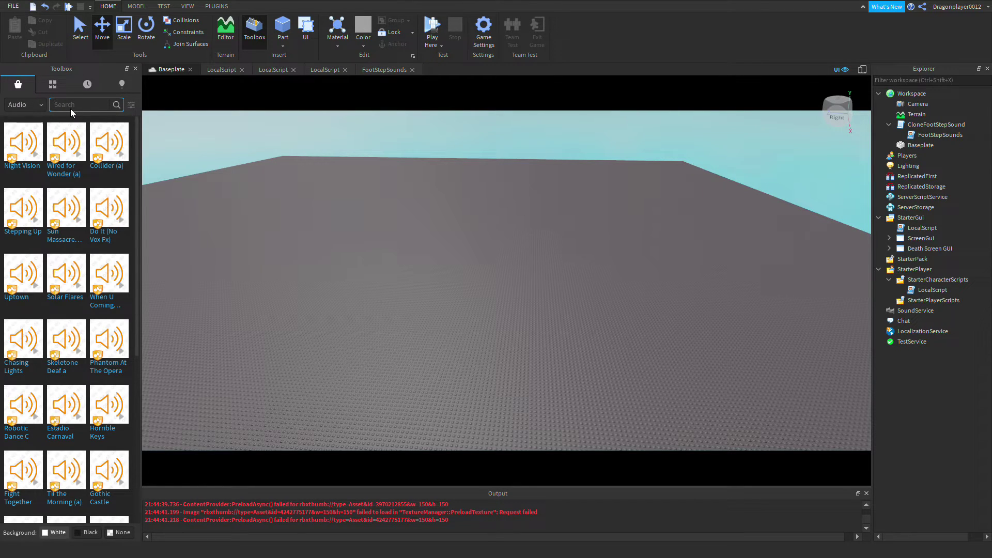
pyautogui.write('Walk')
pyautogui.press('Return')
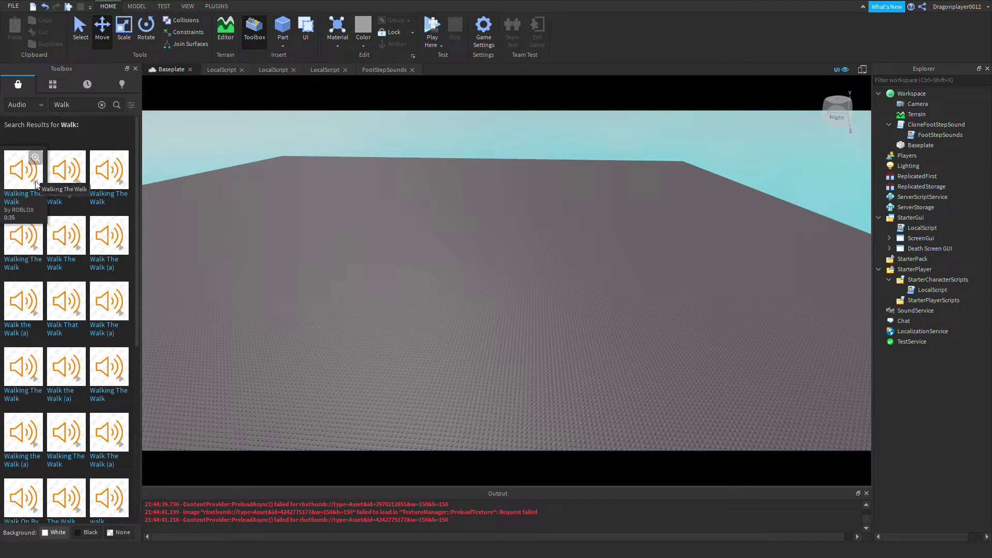
pyautogui.click(89, 107)
pyautogui.write('Sound')
pyautogui.press('Return')
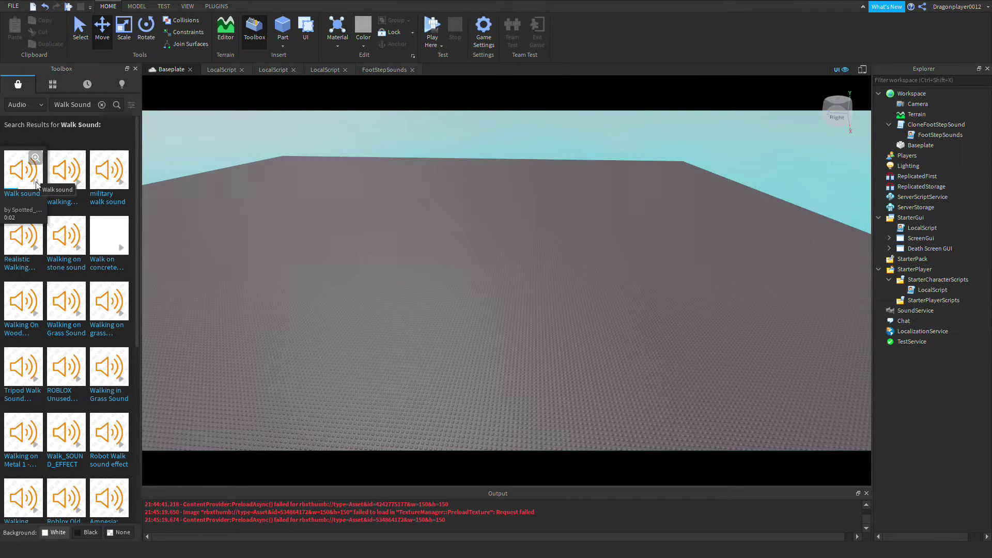
# Preview several walking sounds, insert "Walking on stone sound" into the Workspace, and close the Toolbox.
pyautogui.click(78, 183)
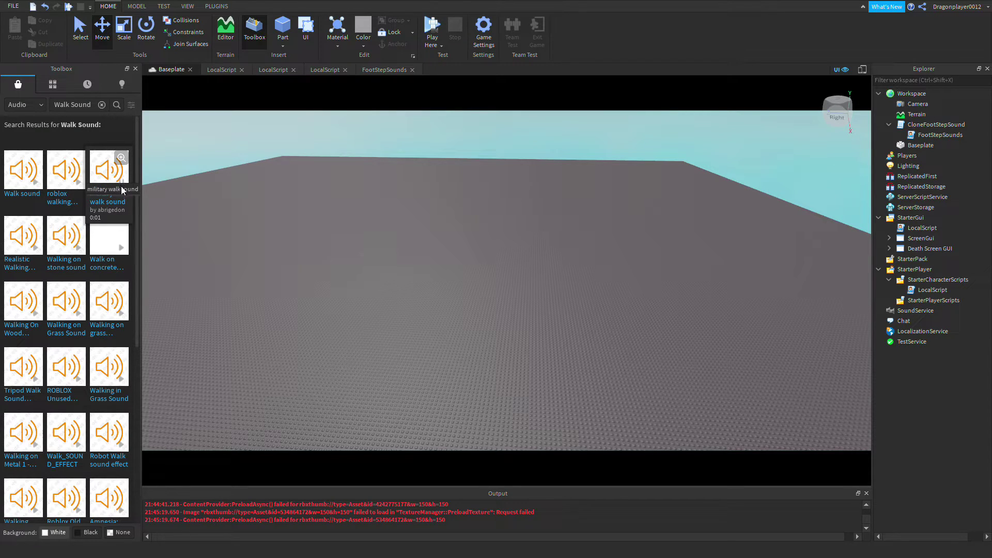
pyautogui.click(124, 249)
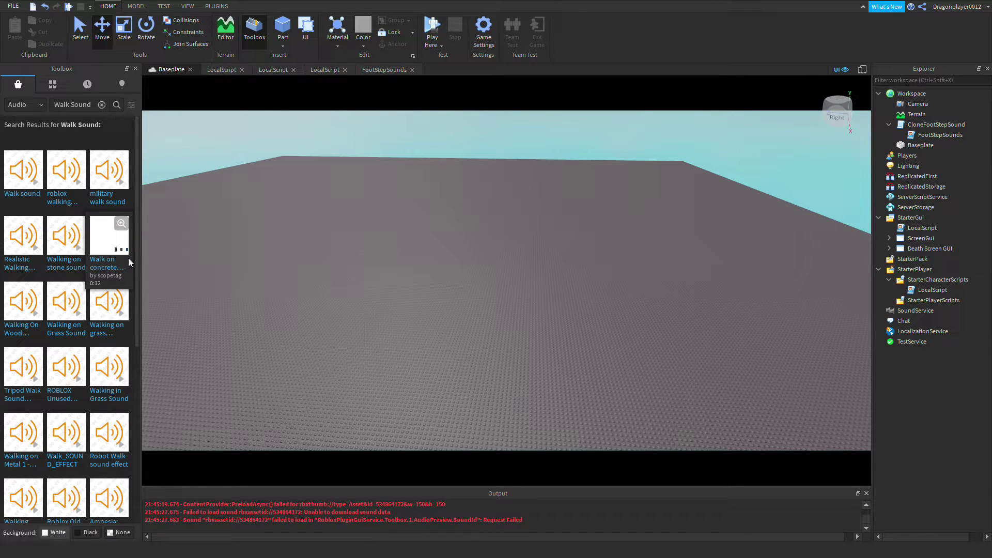
pyautogui.click(78, 248)
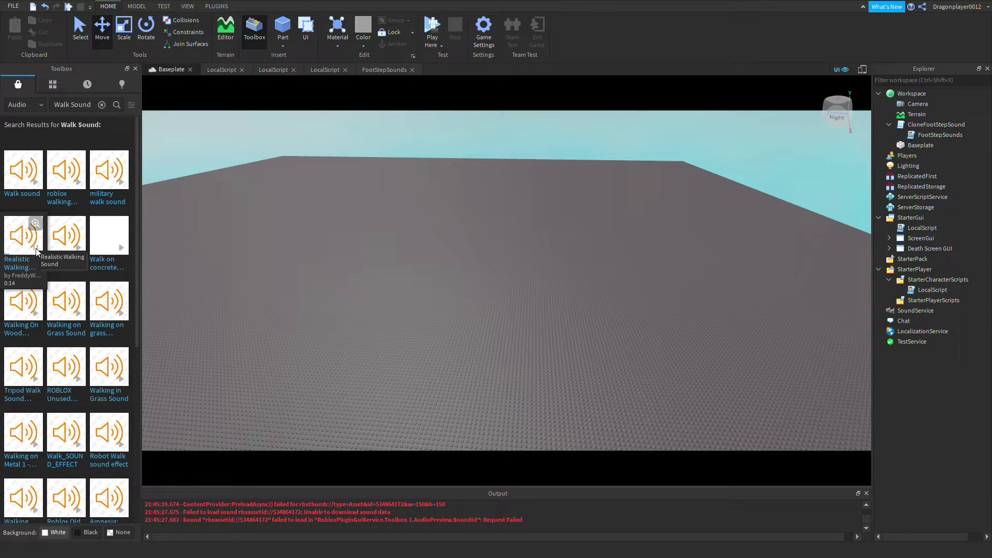
pyautogui.click(78, 251)
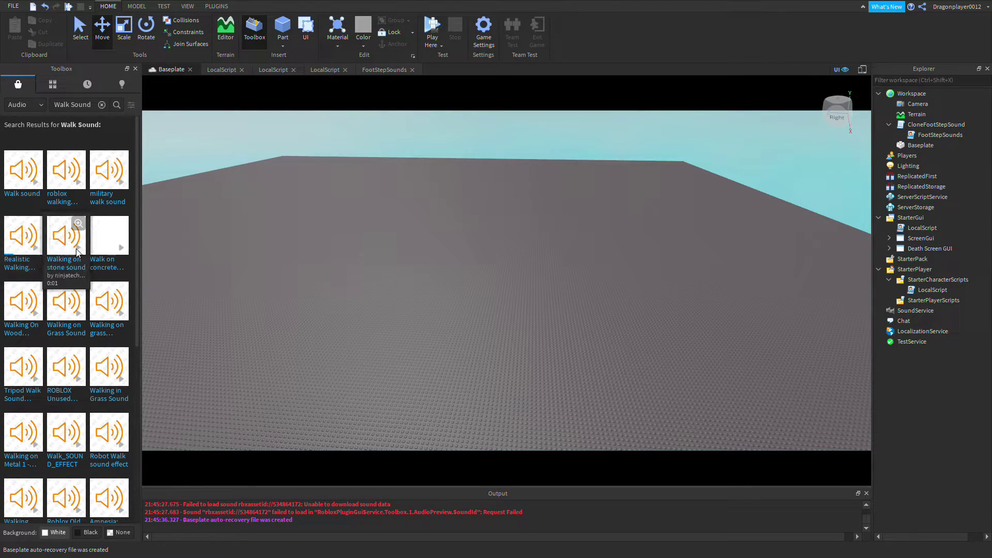
pyautogui.moveTo(78, 250); pyautogui.dragTo(395, 269)
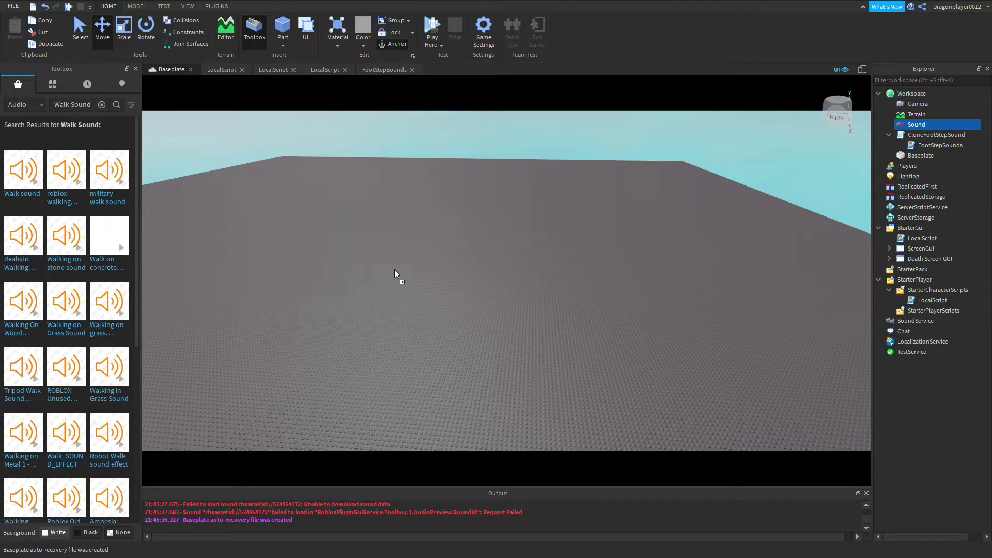
pyautogui.click(137, 69)
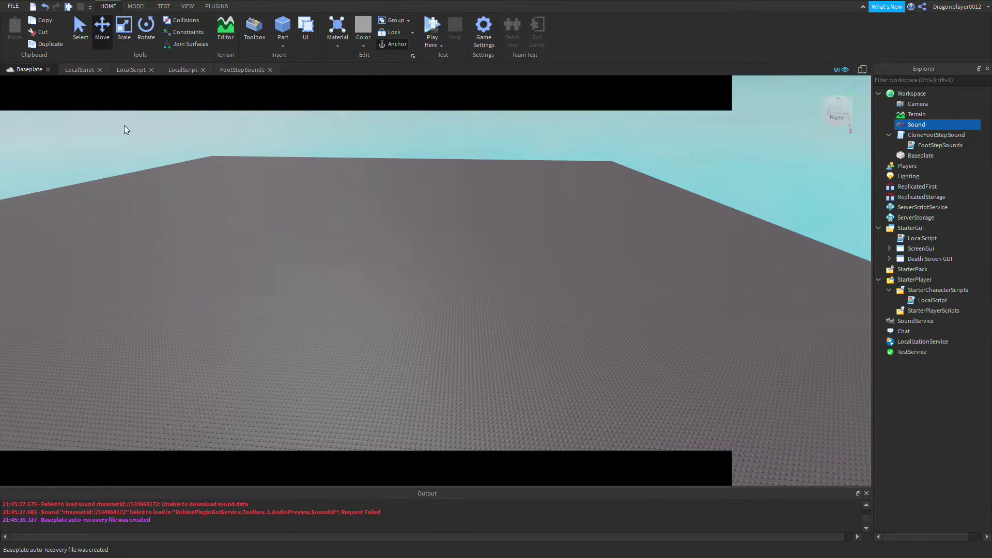
pyautogui.click(675, 123)
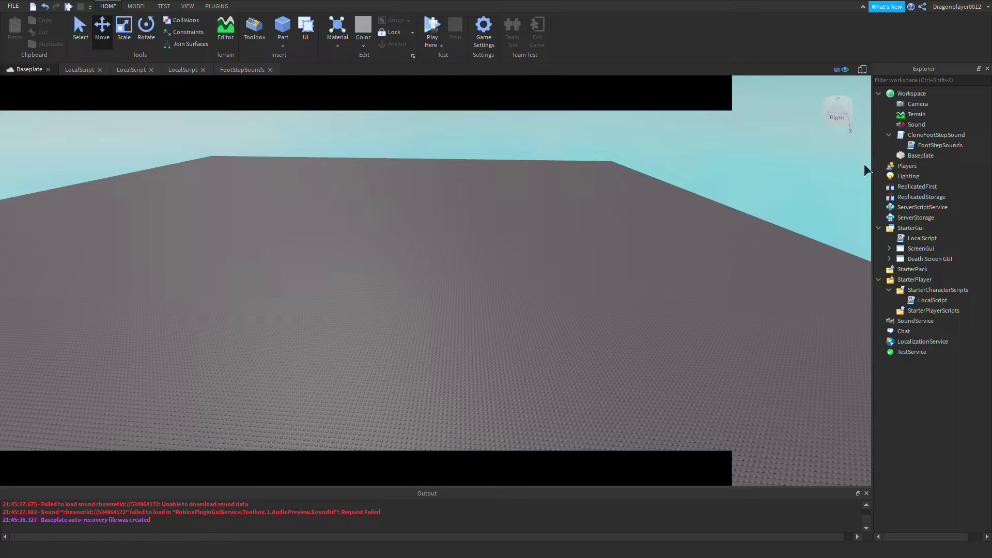
pyautogui.click(909, 256)
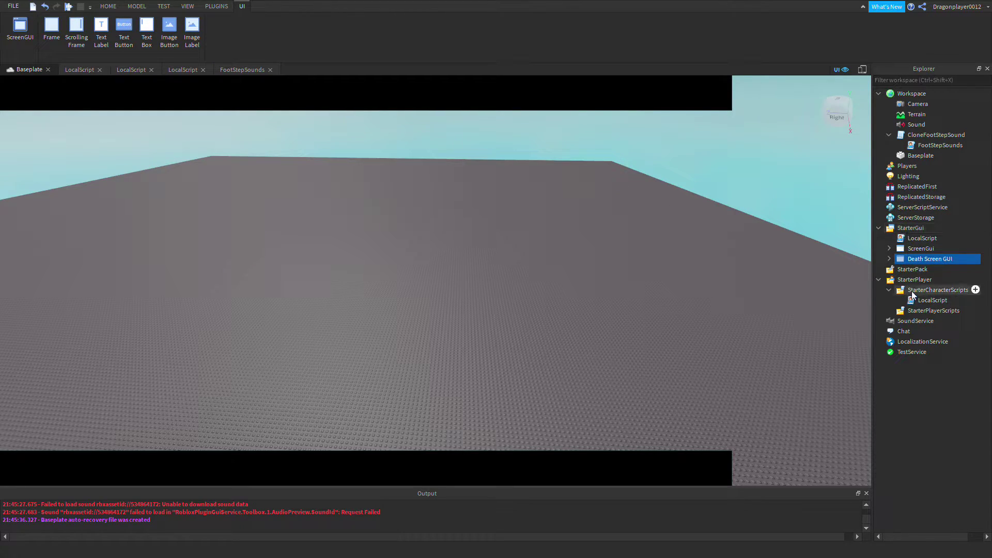
pyautogui.click(910, 249)
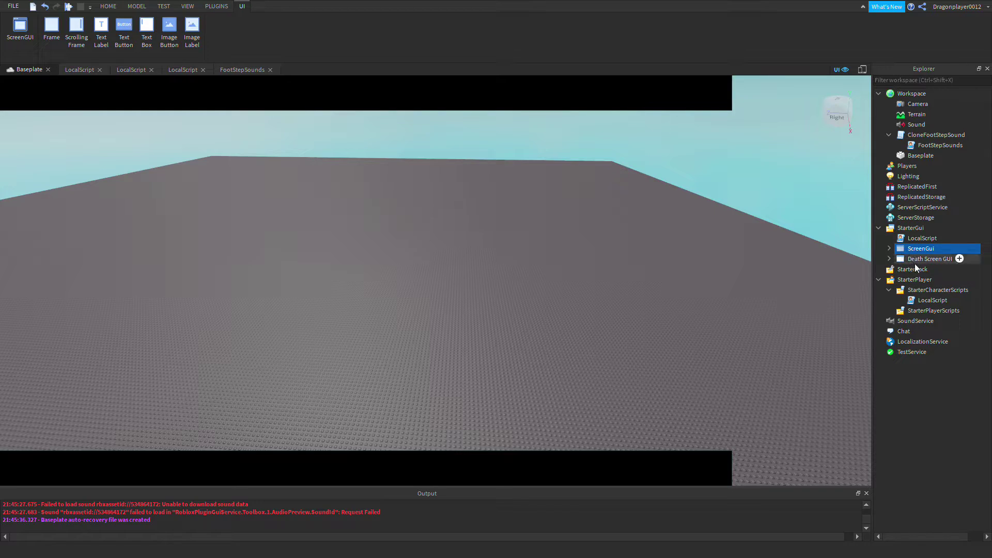
# Close the Explorer, then restore both the Properties and Explorer windows around the Baseplate view.
pyautogui.click(987, 69)
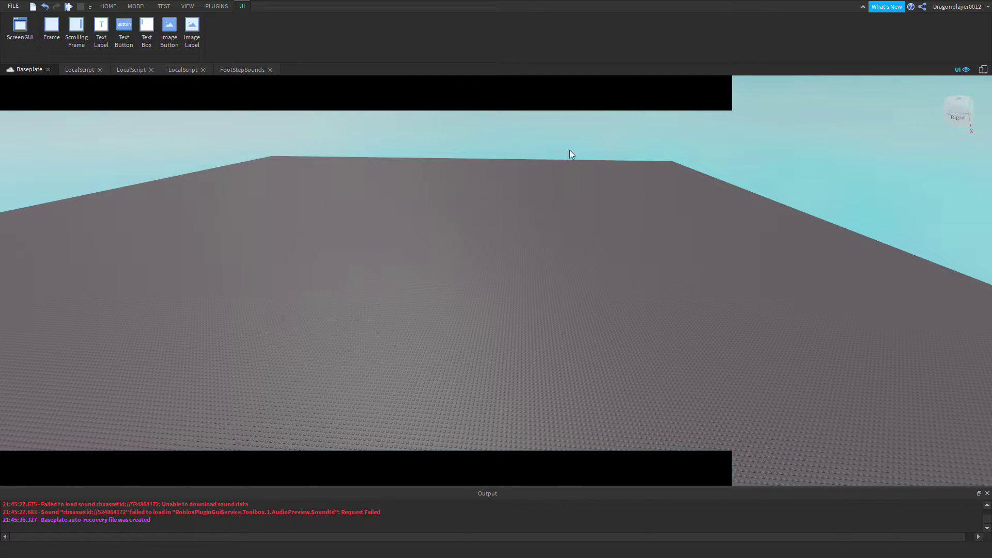
pyautogui.scroll(5, 272, 35)
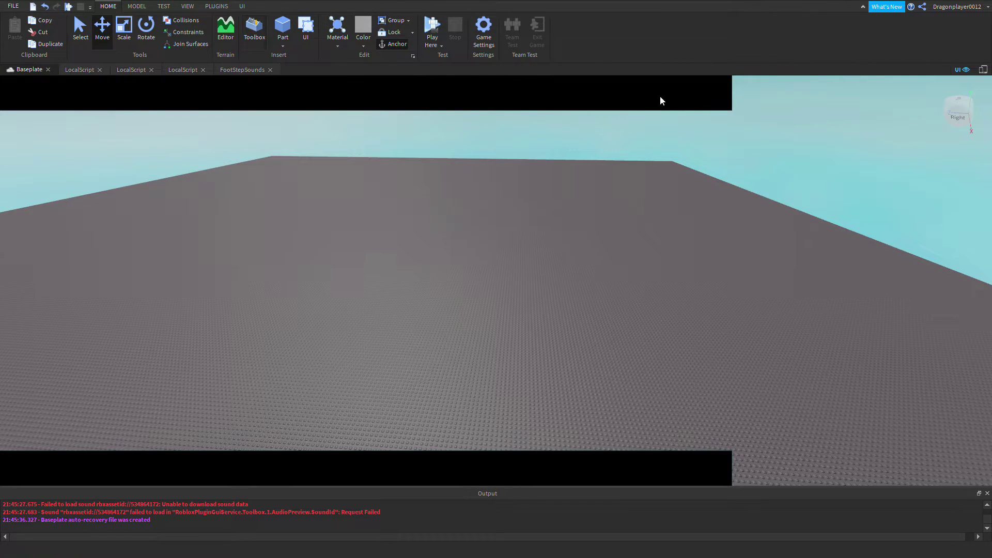
pyautogui.click(946, 95)
pyautogui.click(187, 6)
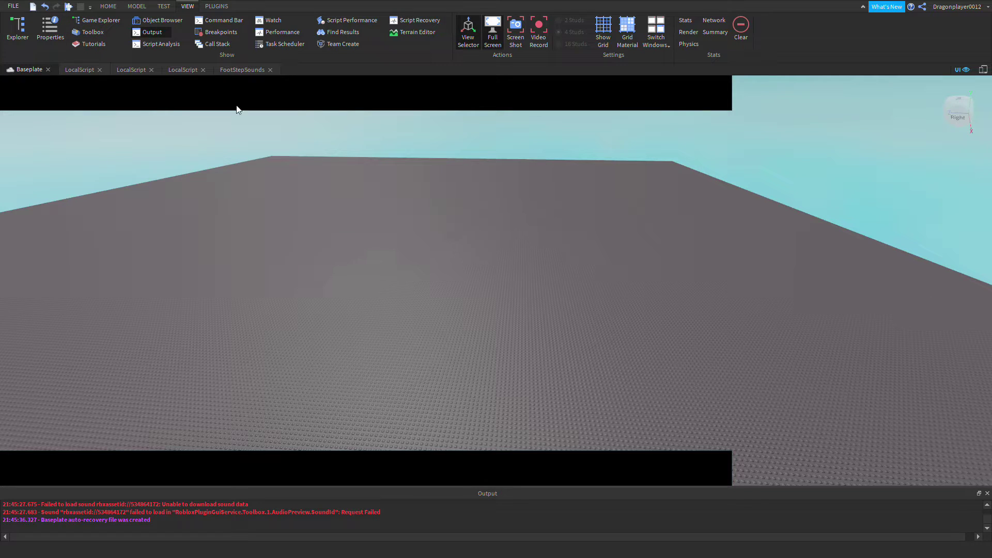
pyautogui.click(50, 29)
pyautogui.click(18, 28)
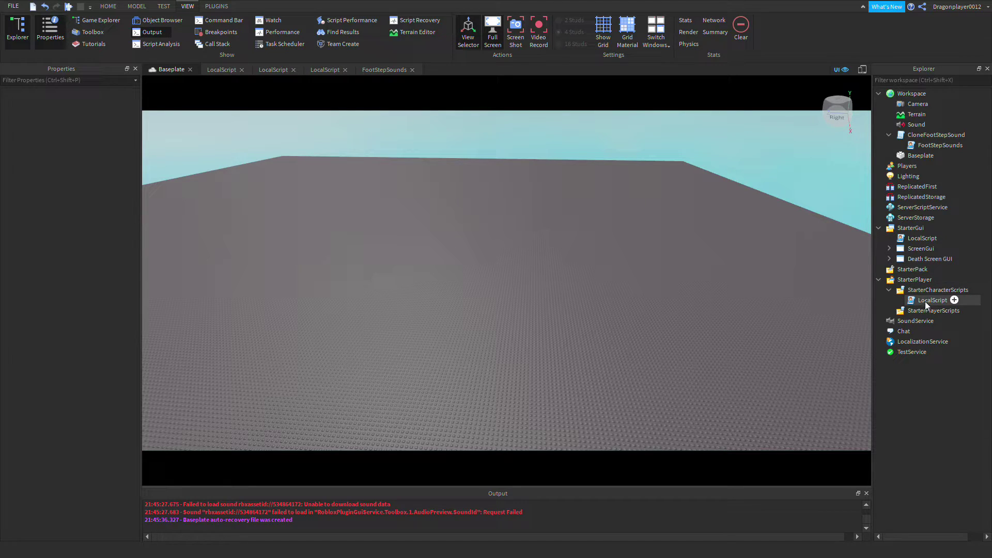
# Copy the SoundId of the Sound object in the Workspace.
pyautogui.click(916, 125)
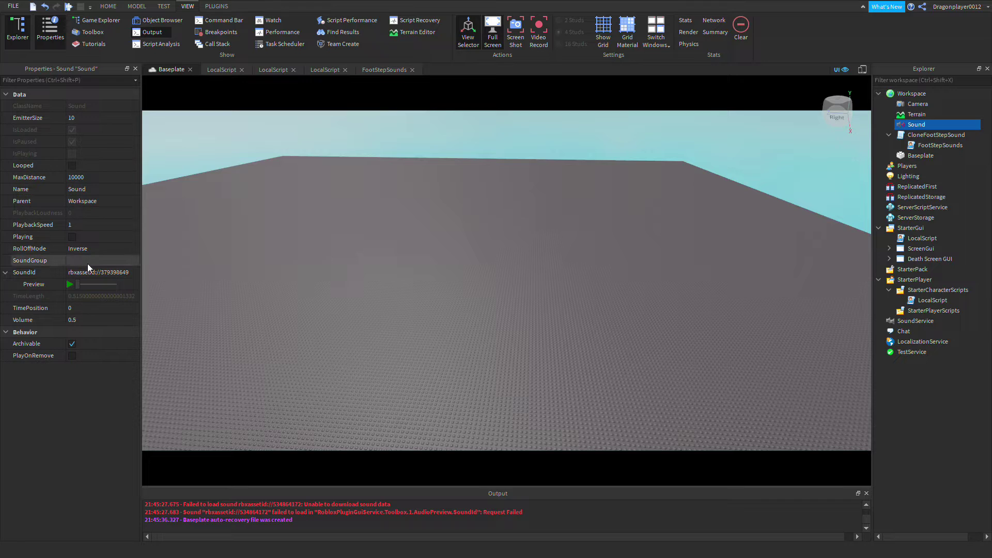
pyautogui.click(101, 272)
pyautogui.rightClick(102, 272)
pyautogui.click(132, 318)
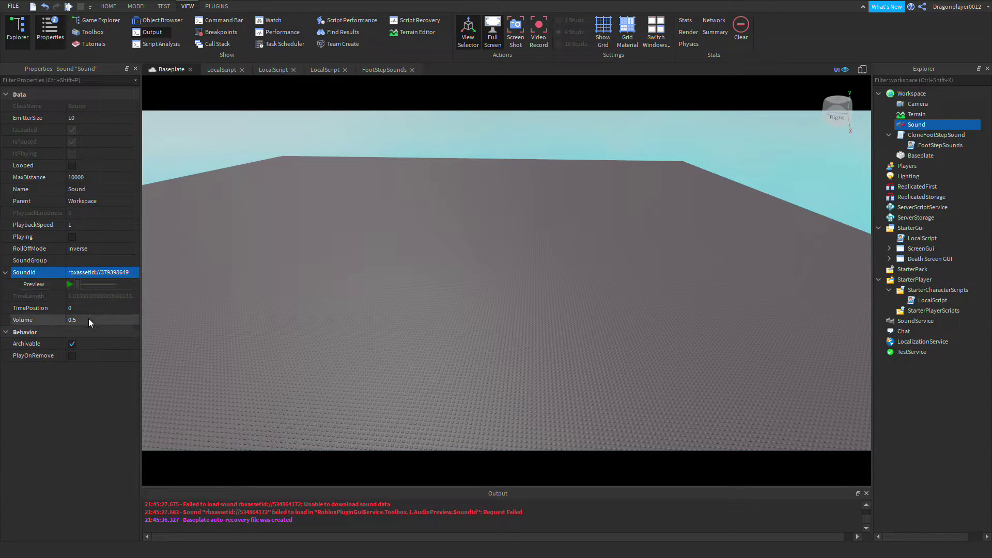
pyautogui.click(491, 252)
# In the FootStepSounds script, replace the asset number in the Glass/Foil branch's SoundId with 379398649.
pyautogui.doubleClick(916, 146)
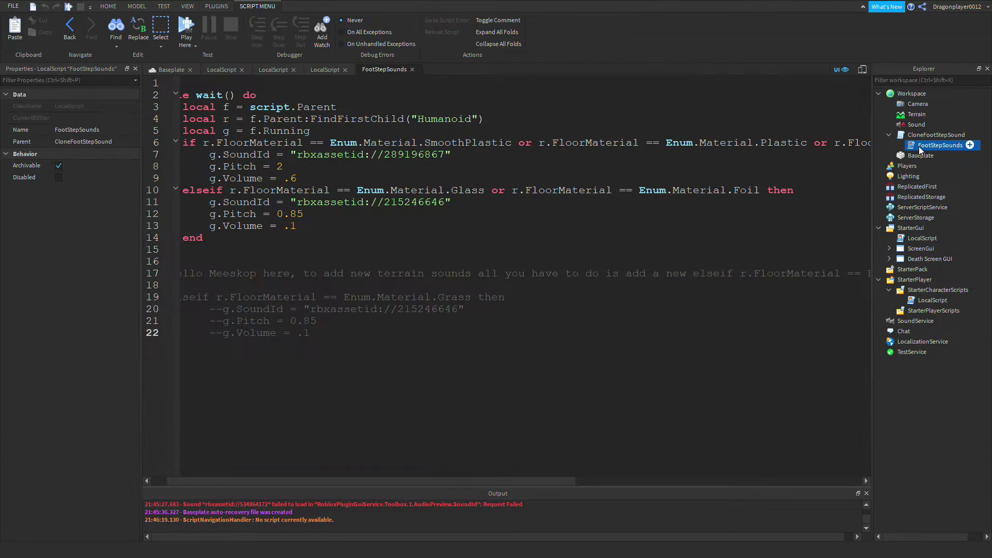
pyautogui.click(460, 202)
pyautogui.press('Left')
pyautogui.press('BackSpace')
pyautogui.press('BackSpace')
pyautogui.press('BackSpace')
pyautogui.press('BackSpace')
pyautogui.press('BackSpace')
pyautogui.press('BackSpace')
pyautogui.press('BackSpace')
pyautogui.press('BackSpace')
pyautogui.press('BackSpace')
pyautogui.press('BackSpace')
pyautogui.press('BackSpace')
pyautogui.press('BackSpace')
pyautogui.press('BackSpace')
pyautogui.press('BackSpace')
pyautogui.press('BackSpace')
pyautogui.press('BackSpace')
pyautogui.press('BackSpace')
pyautogui.press('BackSpace')
pyautogui.press('BackSpace')
pyautogui.press('BackSpace')
pyautogui.press('BackSpace')
pyautogui.hotkey('ctrl', 'v')
# Copy SmoothPlastic from the first material condition and replace Glass with it in the elseif condition.
pyautogui.doubleClick(436, 143)
pyautogui.rightClick(436, 144)
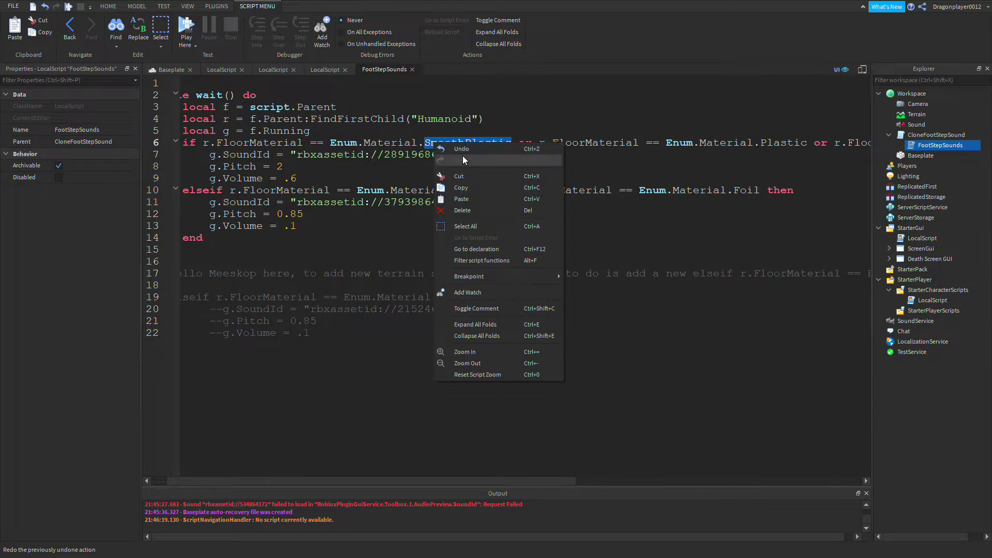
pyautogui.click(464, 188)
pyautogui.click(484, 189)
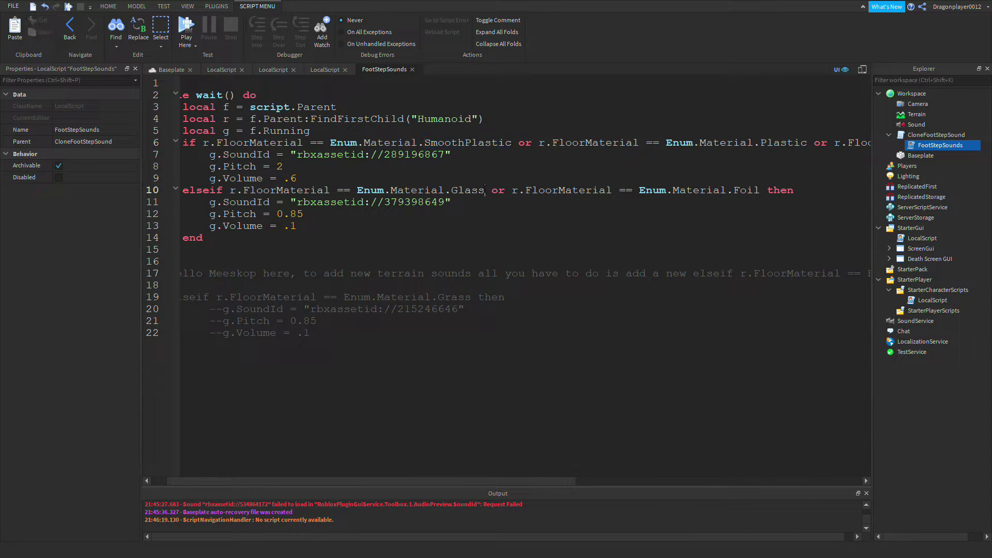
pyautogui.press('BackSpace')
pyautogui.press('BackSpace')
pyautogui.press('BackSpace')
pyautogui.press('BackSpace')
pyautogui.press('BackSpace')
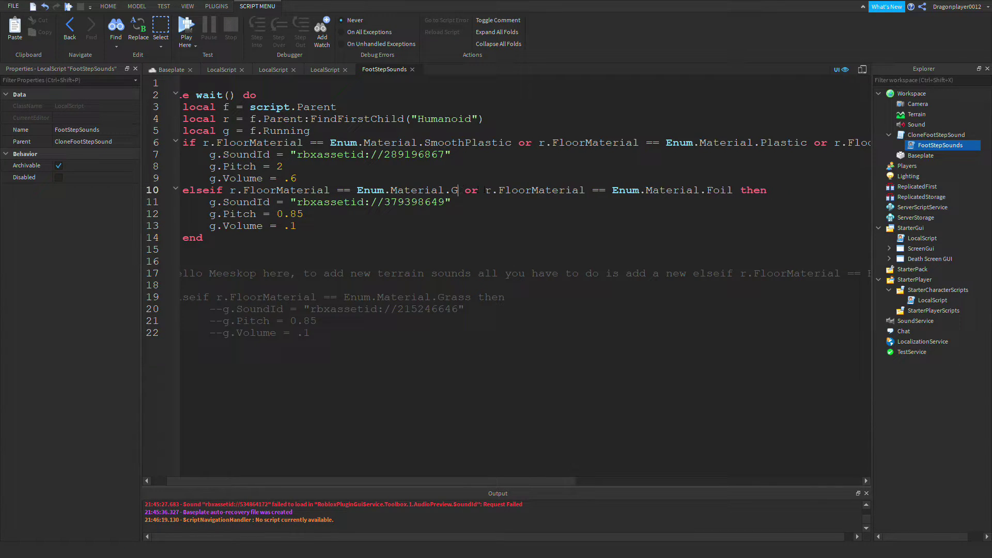
pyautogui.hotkey('ctrl', 'v')
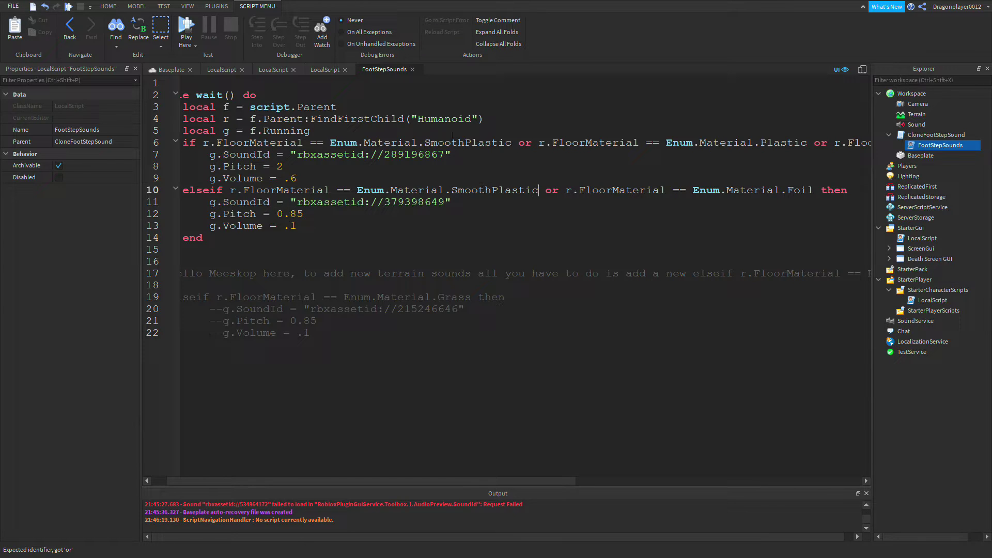
# Return to the Baseplate view and set the Baseplate part's material to SmoothPlastic.
pyautogui.click(171, 69)
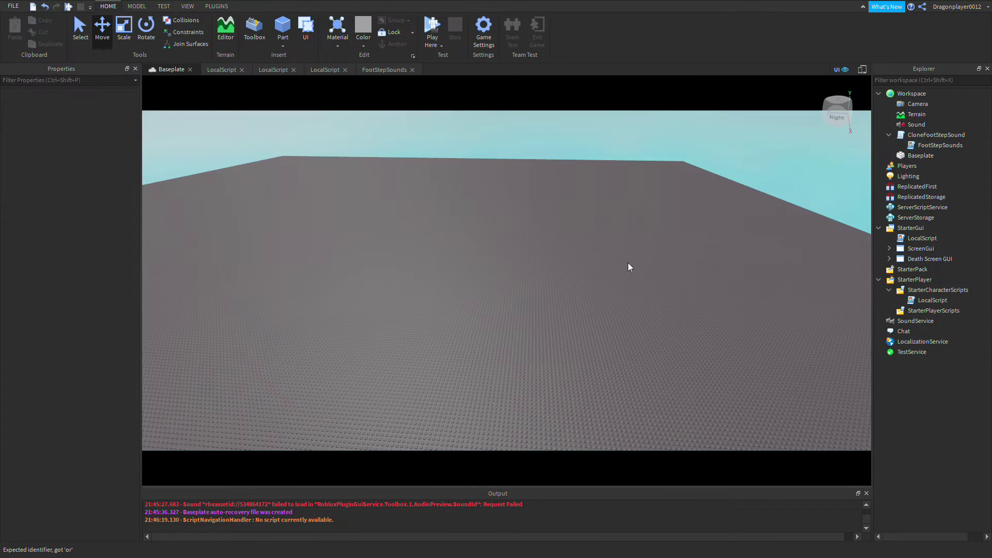
pyautogui.click(879, 93)
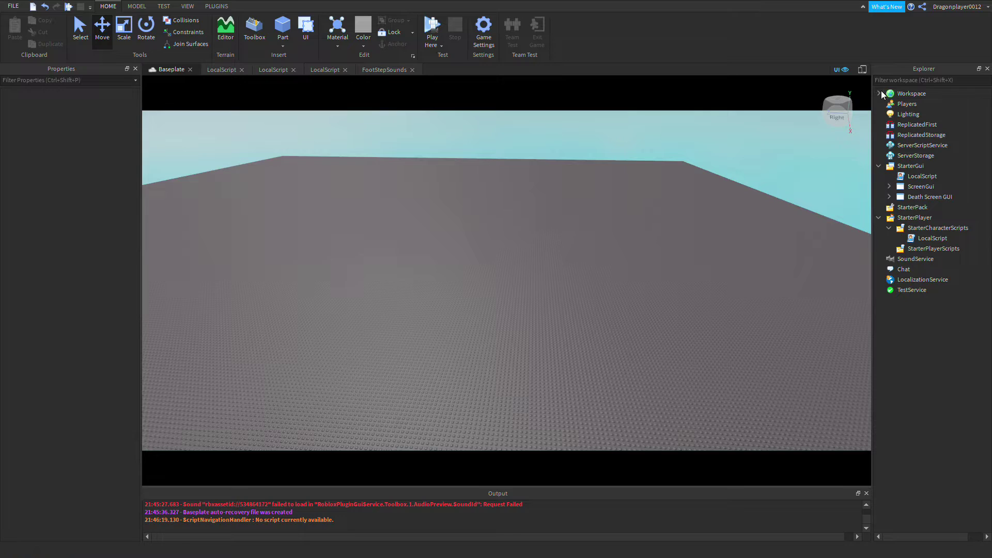
pyautogui.click(879, 93)
pyautogui.click(928, 155)
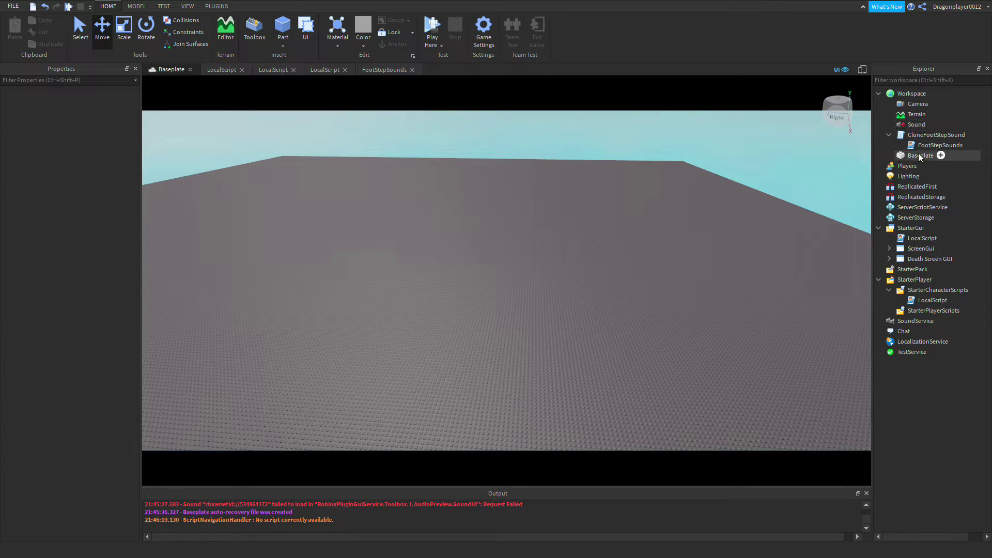
pyautogui.click(83, 145)
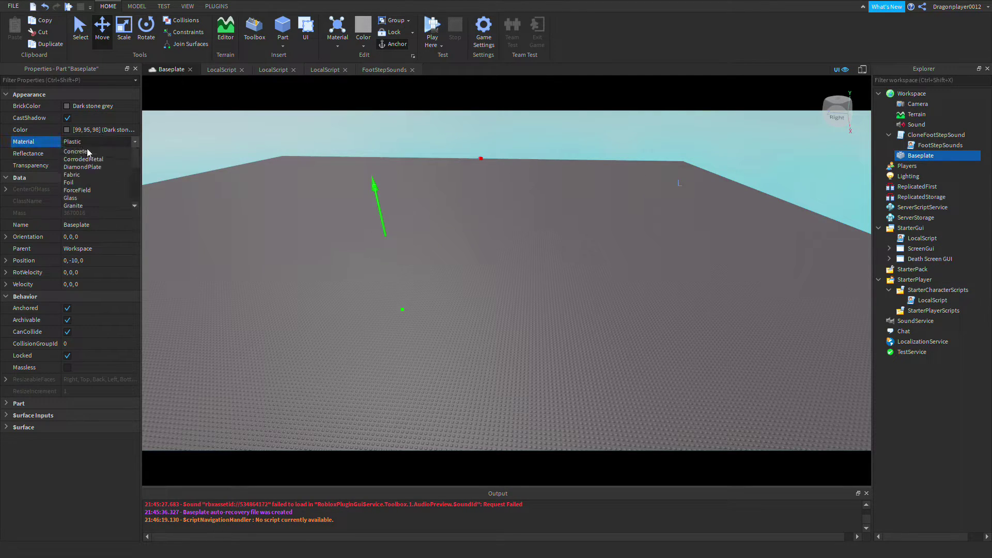
pyautogui.scroll(3, 91, 171)
pyautogui.scroll(-4, 94, 173)
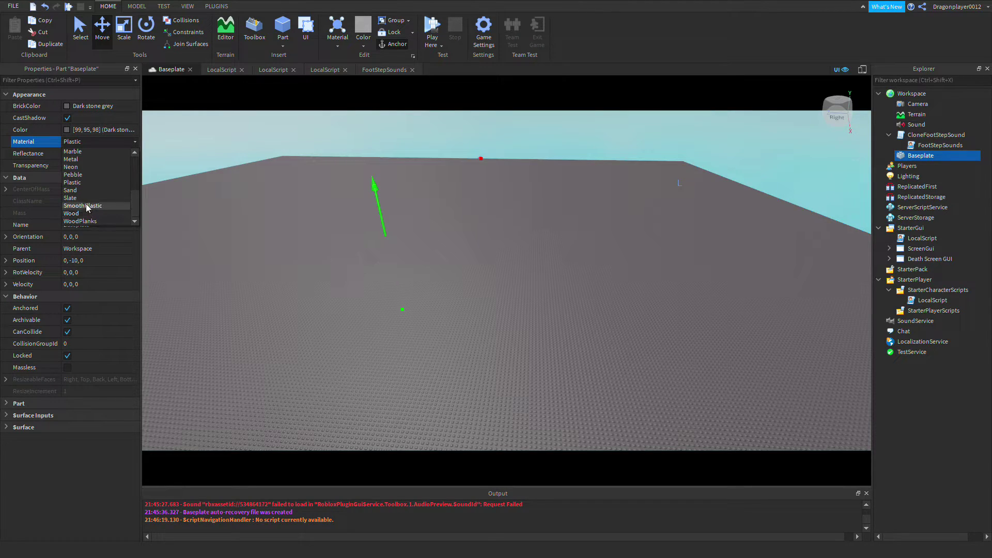
pyautogui.click(87, 207)
pyautogui.click(260, 245)
# Playtest the place, walk the character on the Baseplate to check the footstep sound, and stop the test.
pyautogui.click(436, 37)
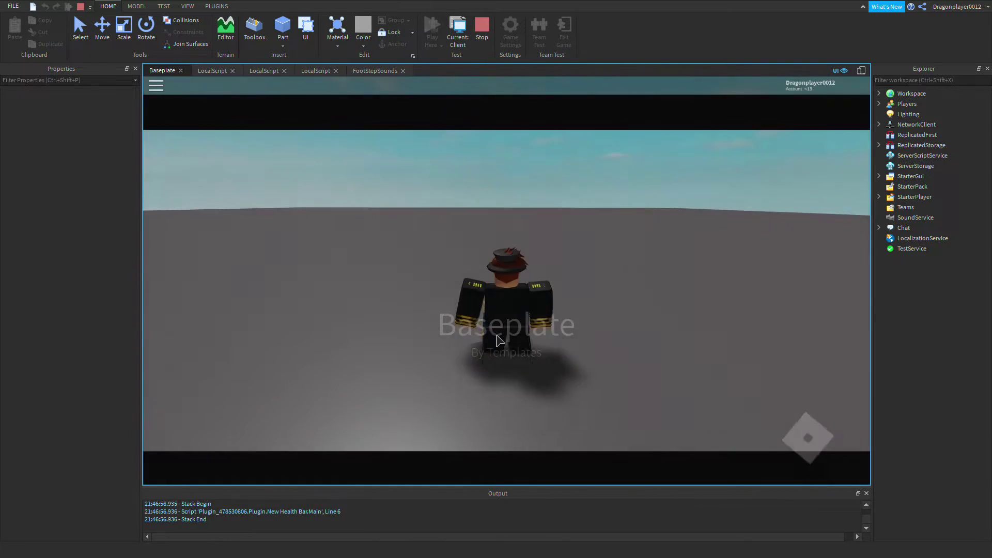
pyautogui.scroll(6, 504, 307)
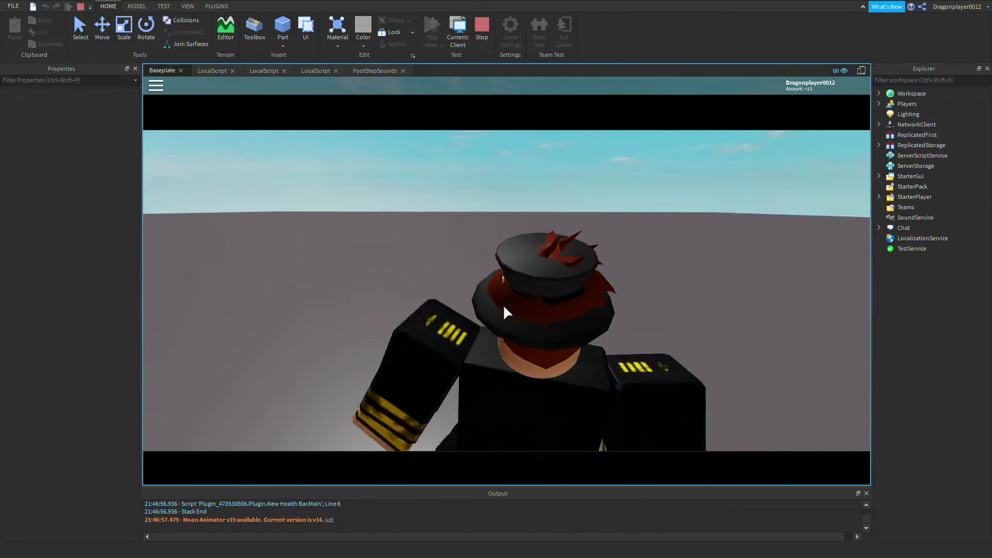
pyautogui.scroll(-6, 503, 305)
pyautogui.press('s')
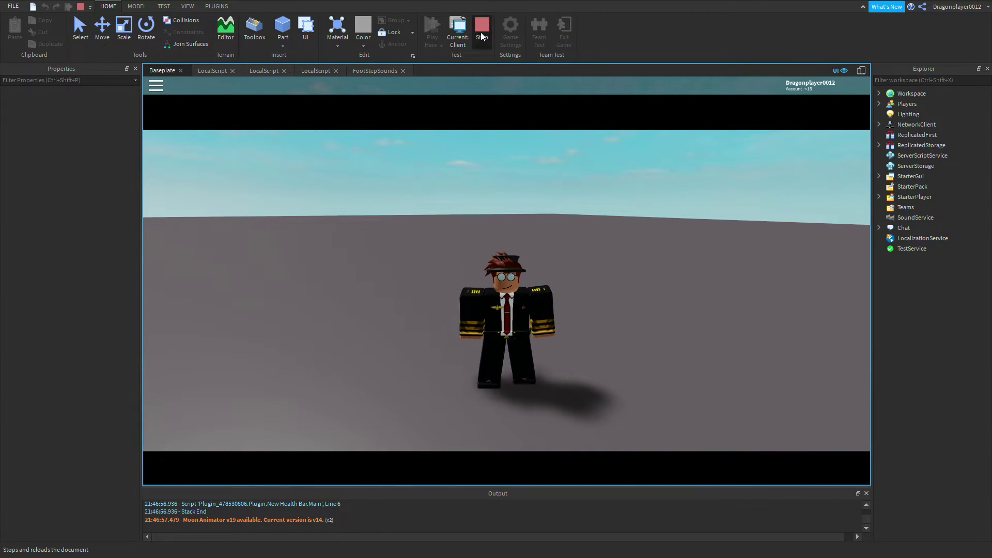
pyautogui.click(481, 25)
pyautogui.moveTo(562, 269); pyautogui.dragTo(515, 294)
pyautogui.moveTo(597, 264); pyautogui.dragTo(554, 289)
pyautogui.moveTo(602, 244); pyautogui.dragTo(551, 263)
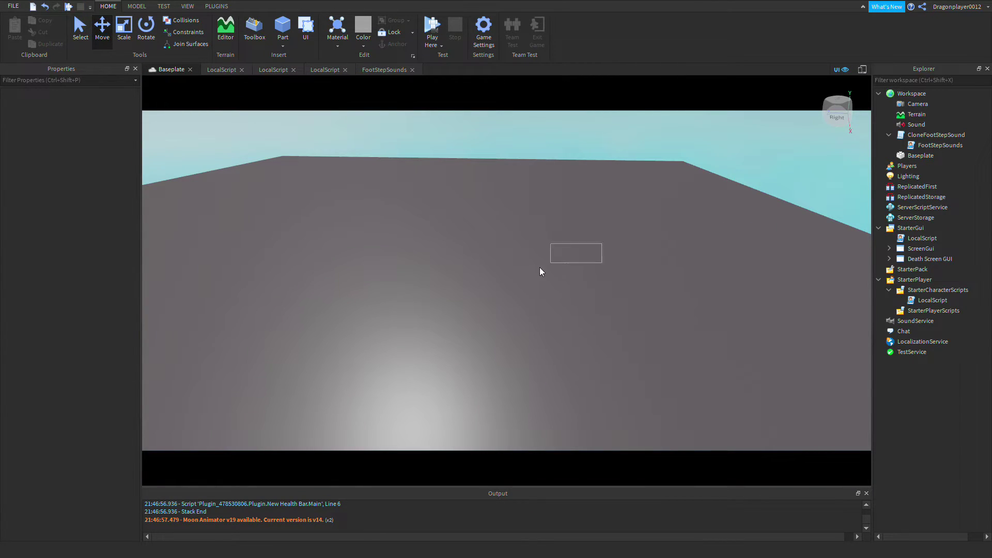
pyautogui.moveTo(581, 229); pyautogui.dragTo(508, 247)
pyautogui.moveTo(720, 212); pyautogui.dragTo(643, 264)
pyautogui.scroll(-3, 573, 317)
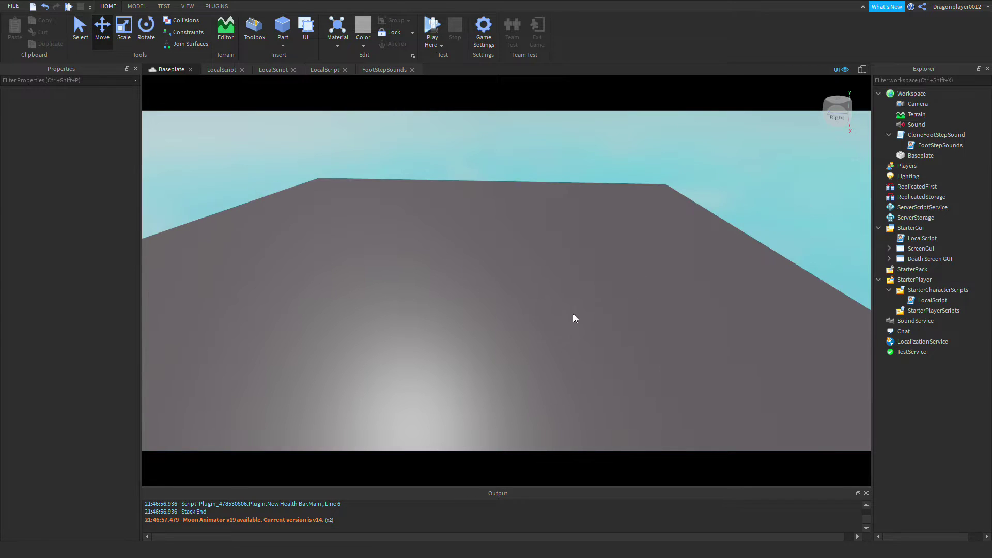
pyautogui.scroll(3, 579, 317)
# Search the Toolbox's models for "House" and insert "[FREE] Basic family home" onto the Baseplate.
pyautogui.click(254, 28)
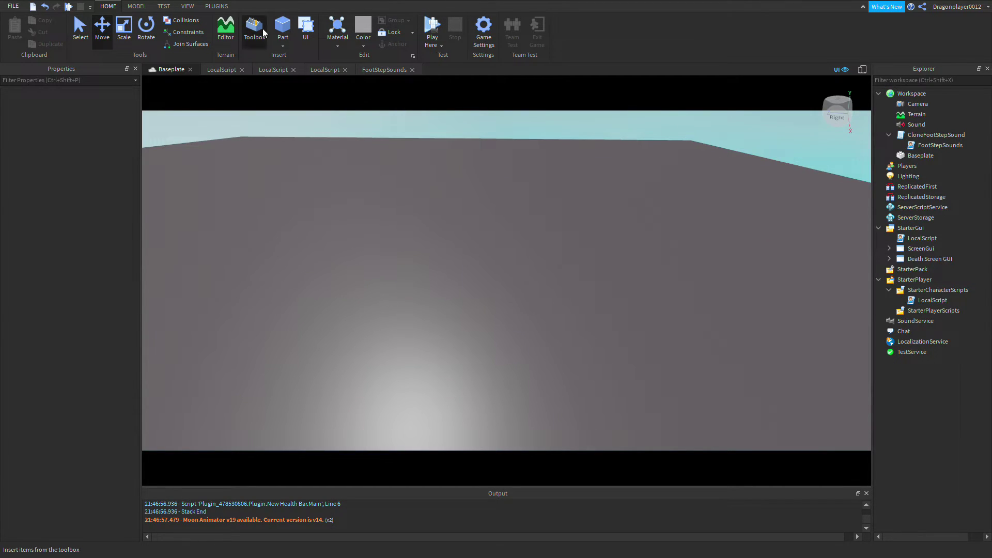
pyautogui.click(135, 309)
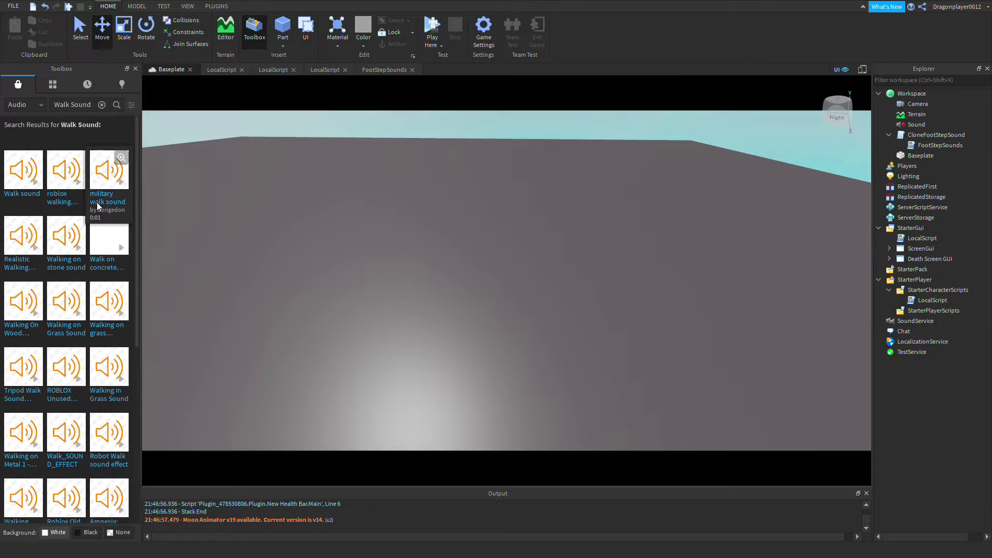
pyautogui.click(100, 104)
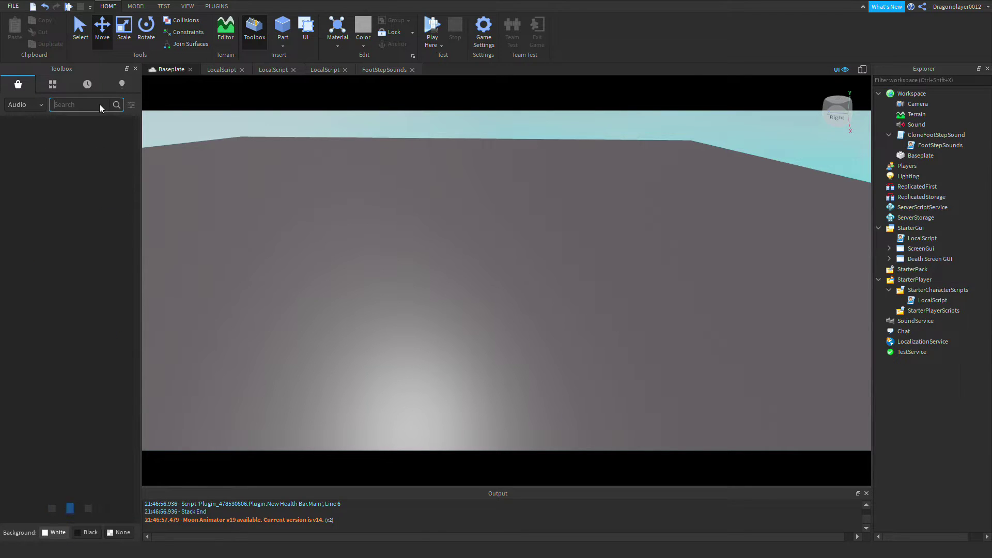
pyautogui.click(34, 104)
pyautogui.click(29, 122)
pyautogui.write('House')
pyautogui.press('Return')
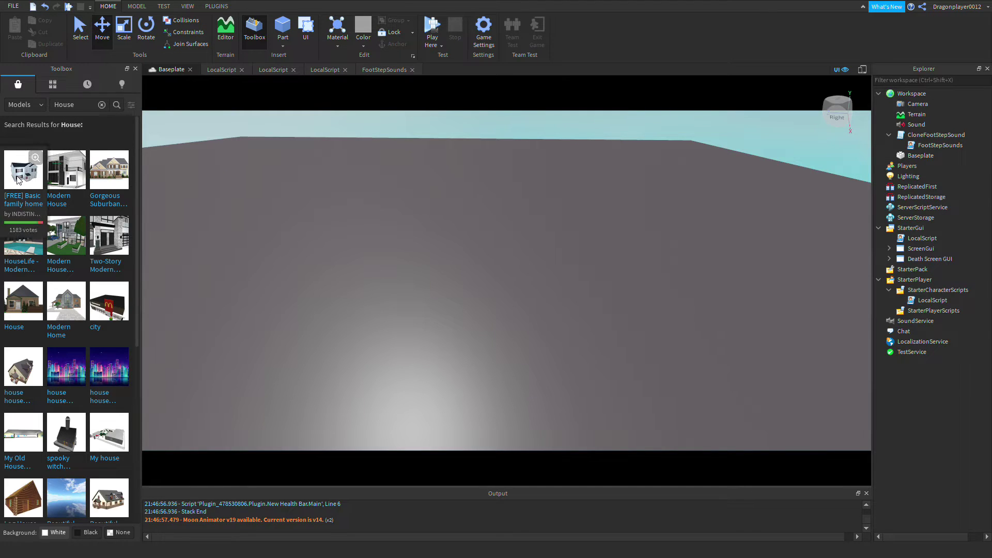
pyautogui.moveTo(17, 181); pyautogui.dragTo(470, 274)
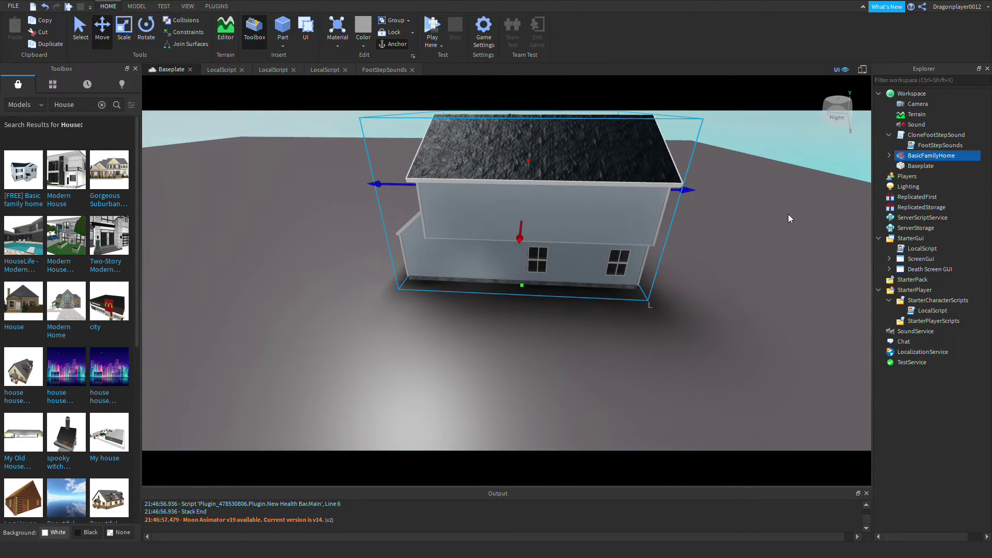
# Expand the BasicFamilyHome model in the Explorer and rotate the house so its front faces the view.
pyautogui.click(888, 156)
pyautogui.click(899, 176)
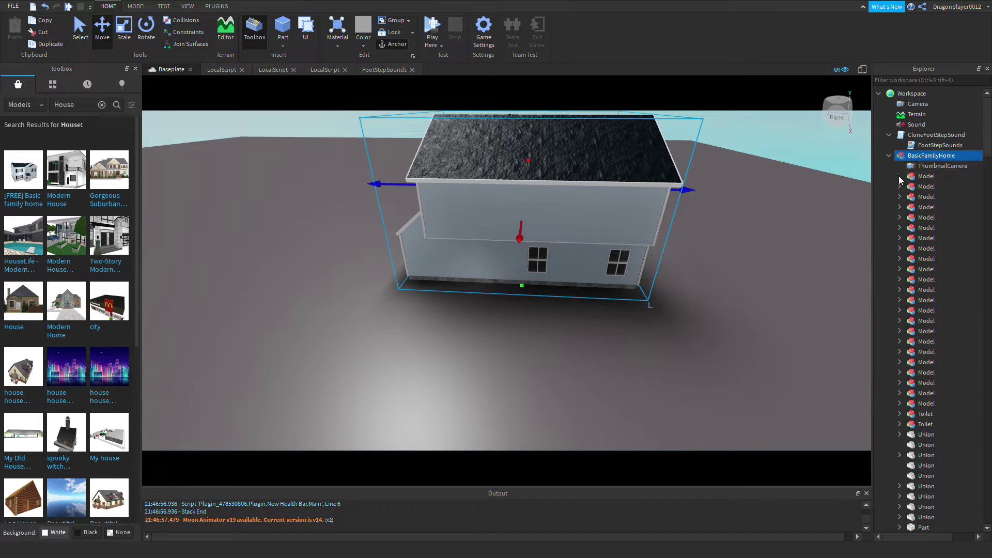
pyautogui.click(900, 176)
pyautogui.hotkey('ctrl', 'r')
pyautogui.hotkey('ctrl', 'r')
pyautogui.hotkey('ctrl', 'r')
pyautogui.hotkey('ctrl', 'r')
pyautogui.hotkey('ctrl', 'r')
pyautogui.click(687, 299)
pyautogui.scroll(5, 687, 299)
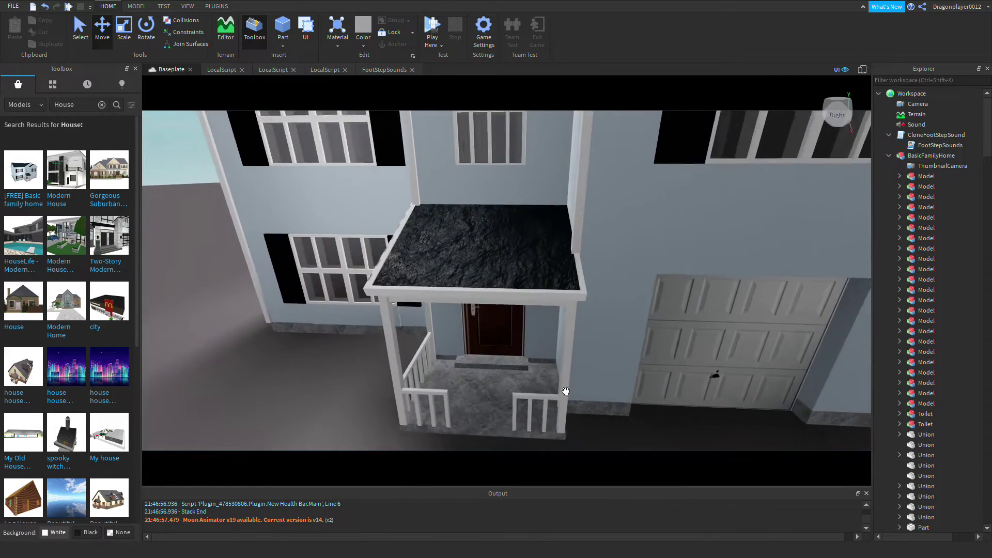
pyautogui.scroll(-10, 578, 388)
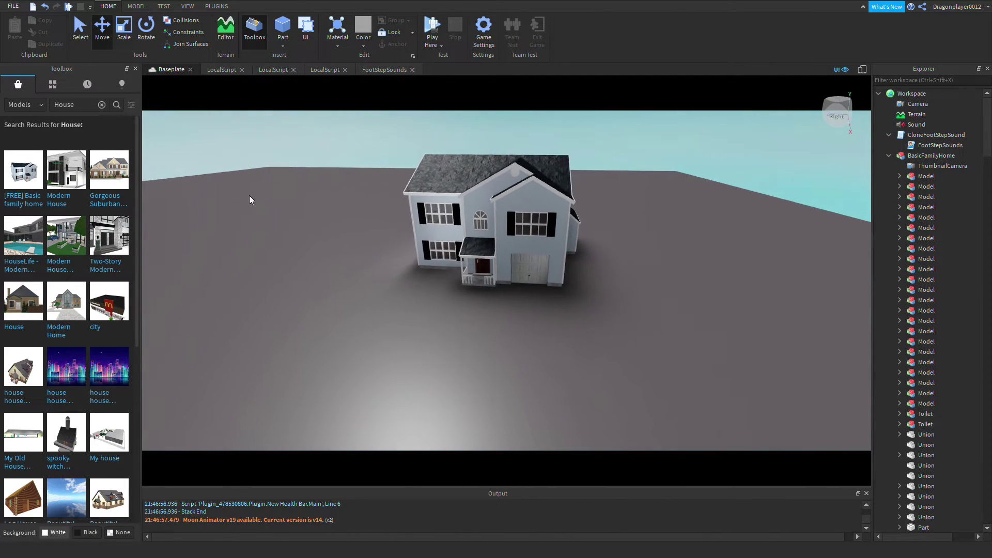
# Try to group the Baseplate with the BasicFamilyHome model and all of its contents.
pyautogui.press('w')
pyautogui.scroll(-13, 929, 283)
pyautogui.moveTo(988, 200); pyautogui.dragTo(989, 514)
pyautogui.click(921, 321)
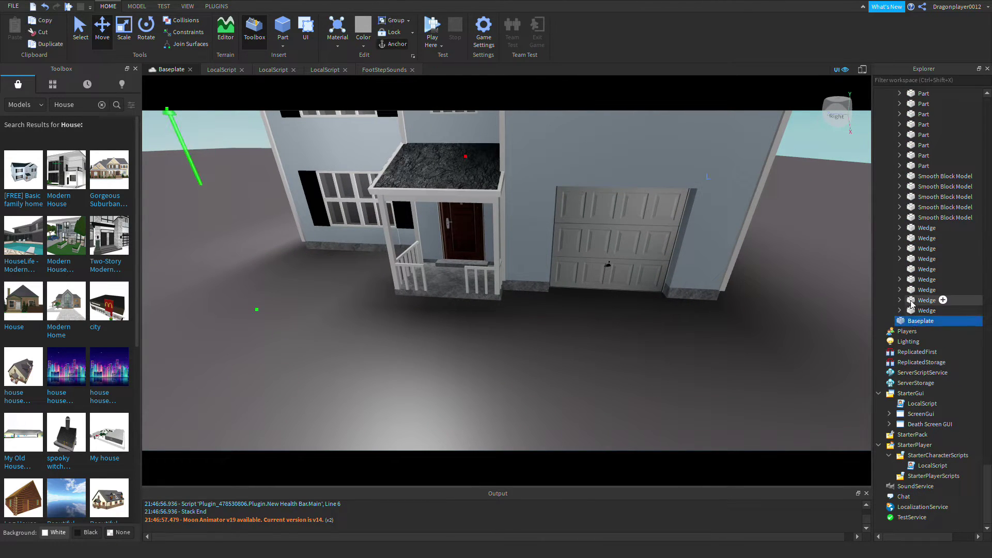
pyautogui.scroll(20, 926, 239)
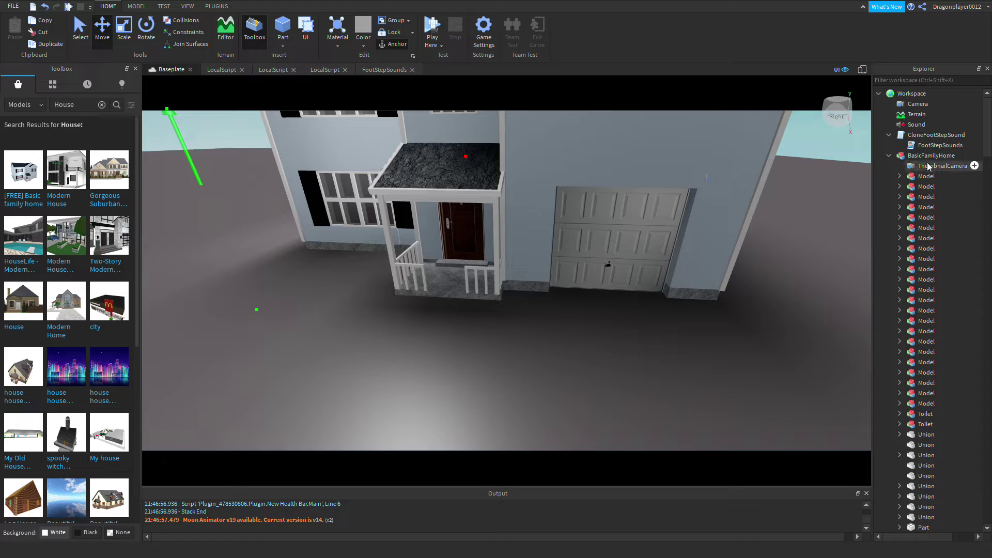
pyautogui.click(931, 155)
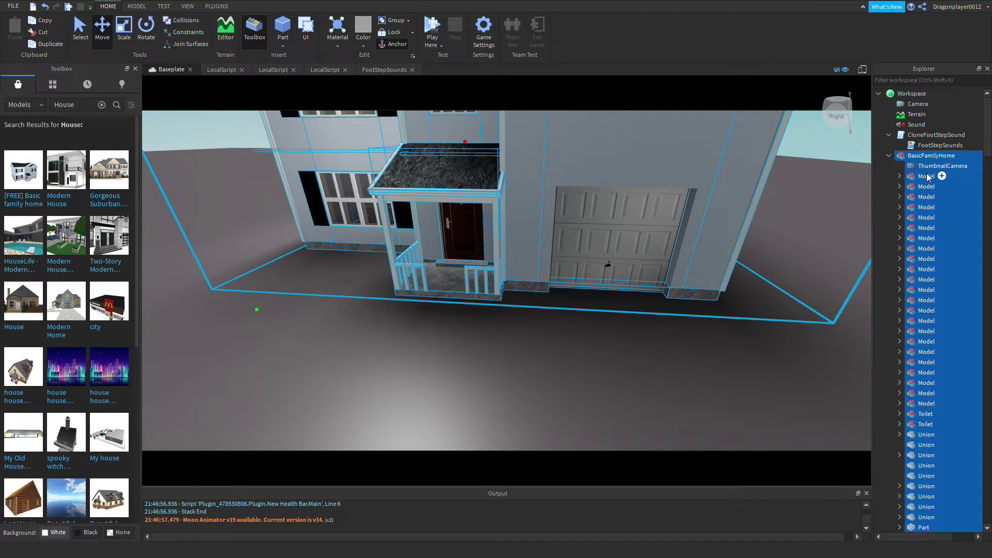
pyautogui.hotkey('ctrl', 'g')
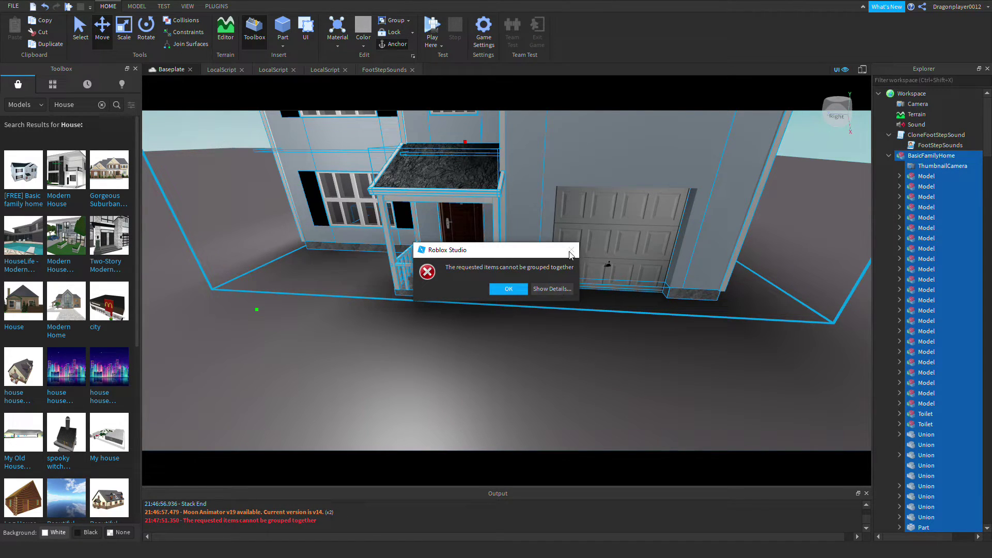
pyautogui.click(509, 289)
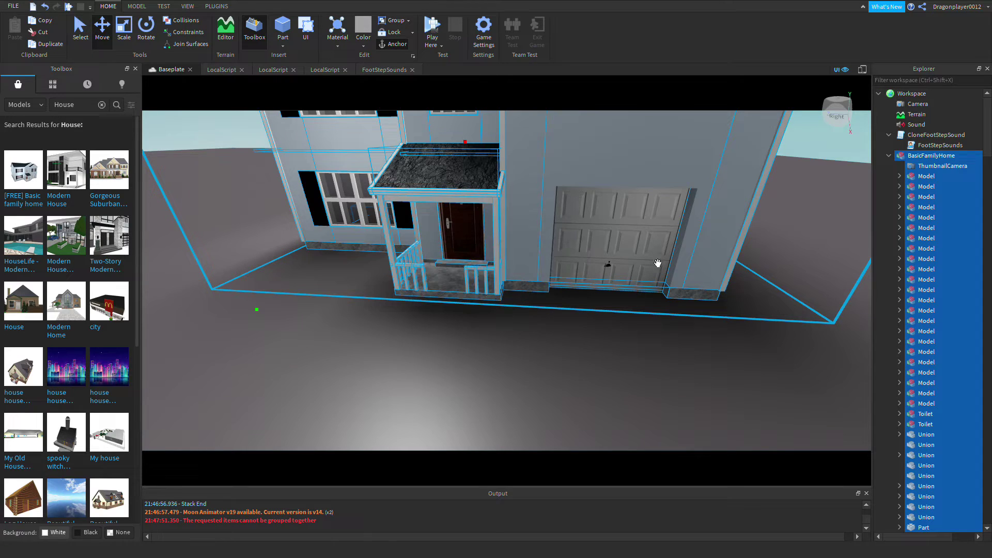
pyautogui.click(716, 370)
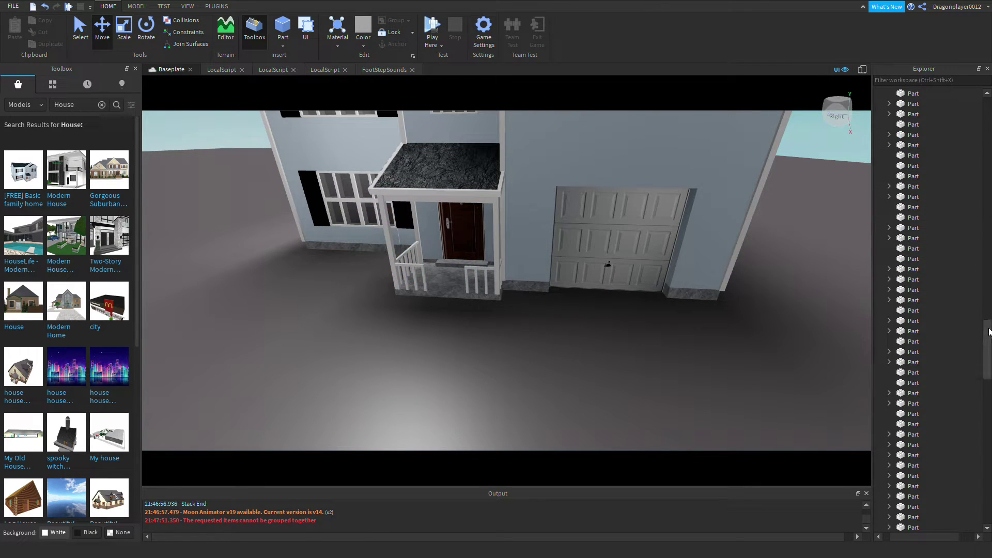
# Collapse the contents of BasicFamilyHome in the Explorer and realign the object tree.
pyautogui.moveTo(988, 341); pyautogui.dragTo(990, 47)
pyautogui.click(879, 155)
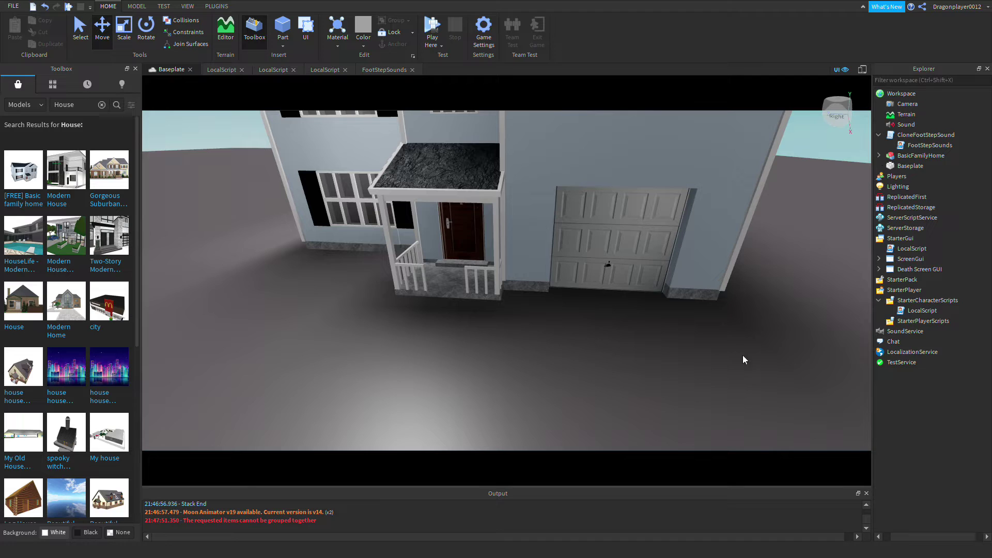
pyautogui.moveTo(908, 538); pyautogui.dragTo(878, 539)
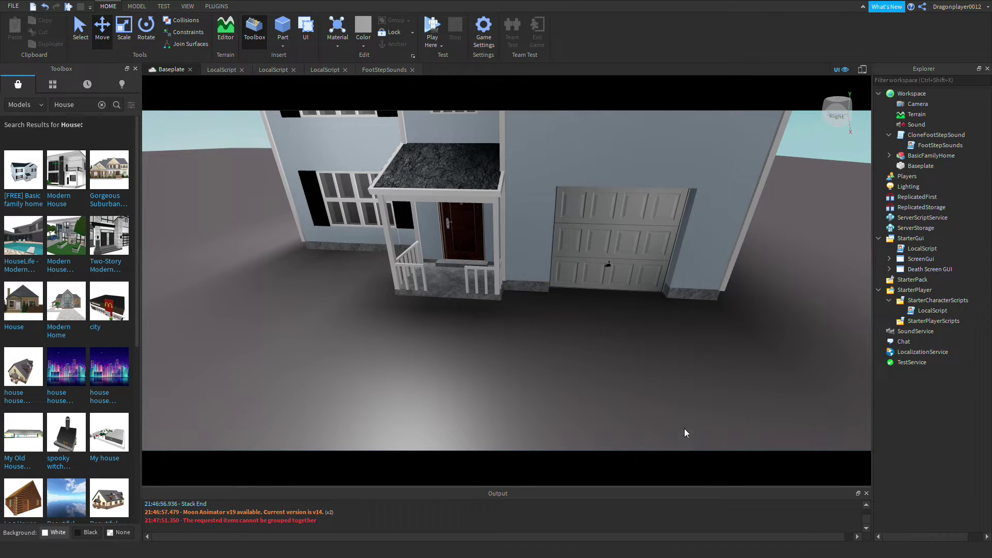
# Close the Toolbox and display the properties of the Lighting service.
pyautogui.scroll(-6, 710, 410)
pyautogui.scroll(5, 712, 373)
pyautogui.moveTo(686, 332); pyautogui.dragTo(694, 333, button='right')
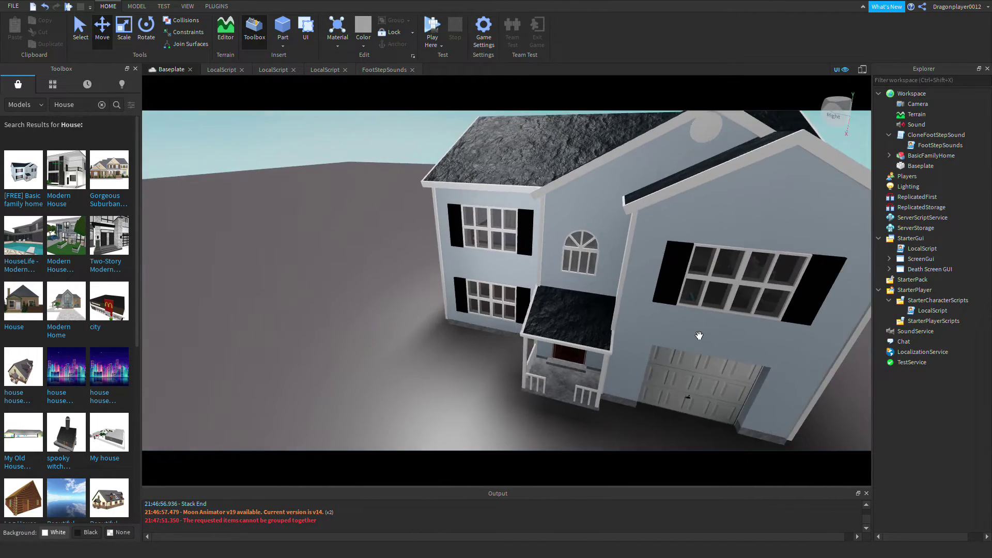
pyautogui.scroll(-5, 694, 333)
pyautogui.click(905, 186)
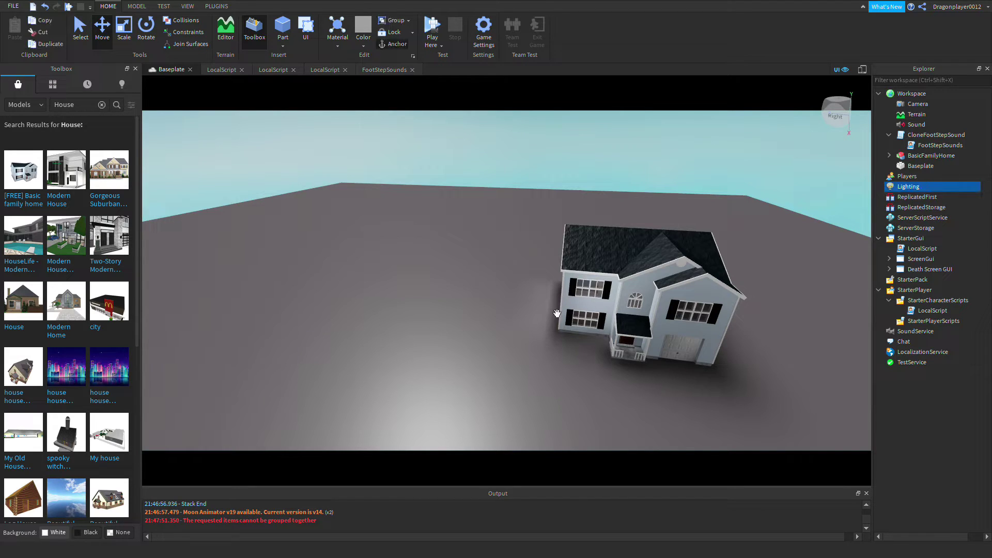
pyautogui.click(135, 69)
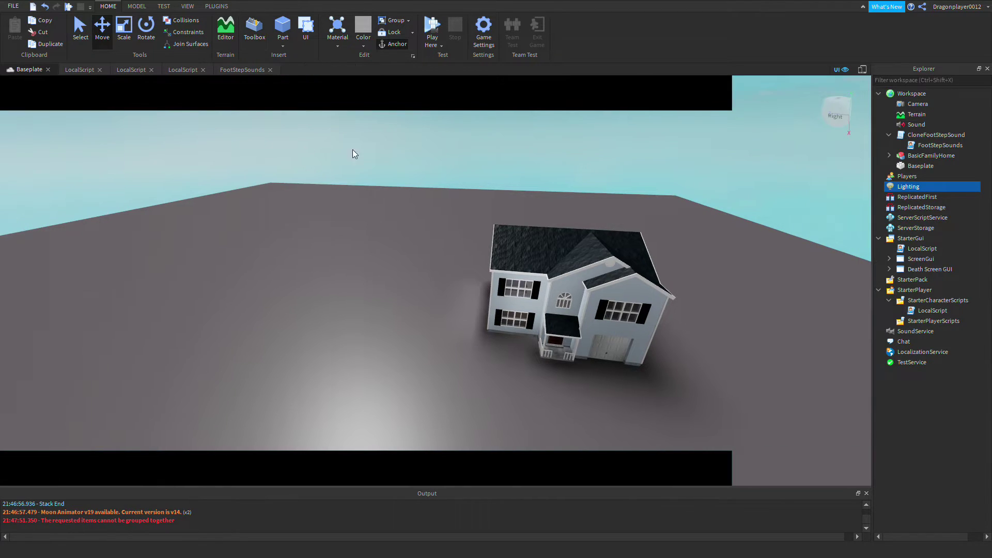
pyautogui.moveTo(672, 92); pyautogui.dragTo(758, 100)
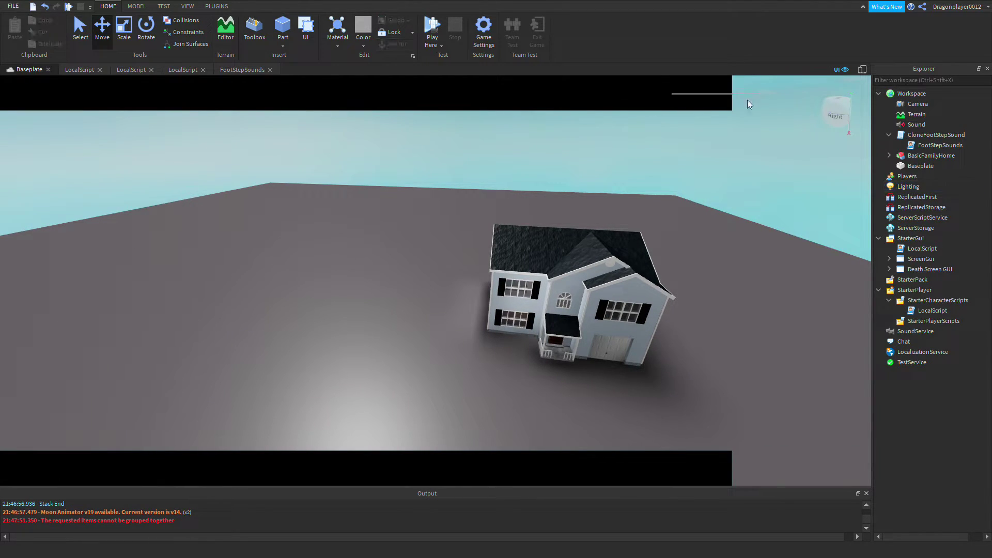
pyautogui.moveTo(817, 108); pyautogui.dragTo(819, 110)
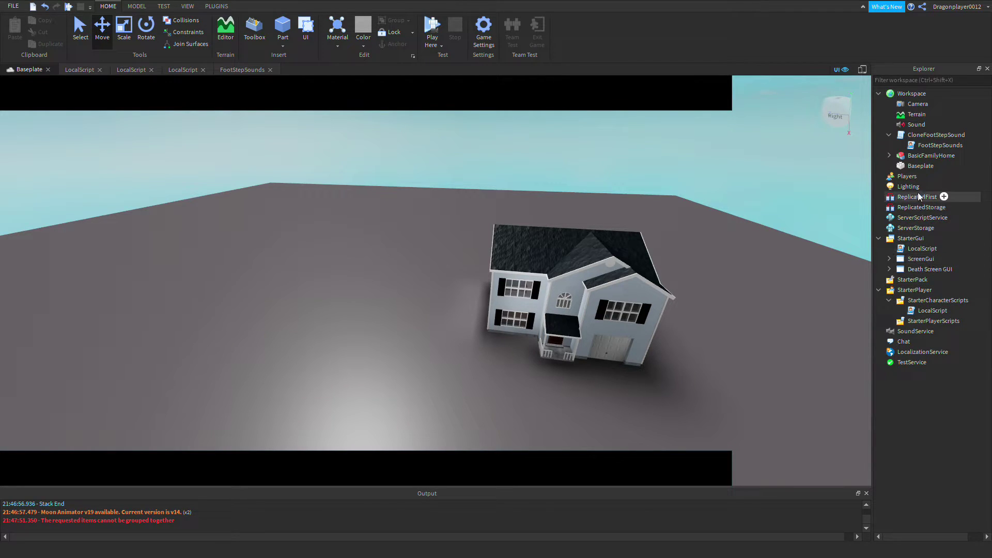
pyautogui.click(900, 187)
pyautogui.click(187, 7)
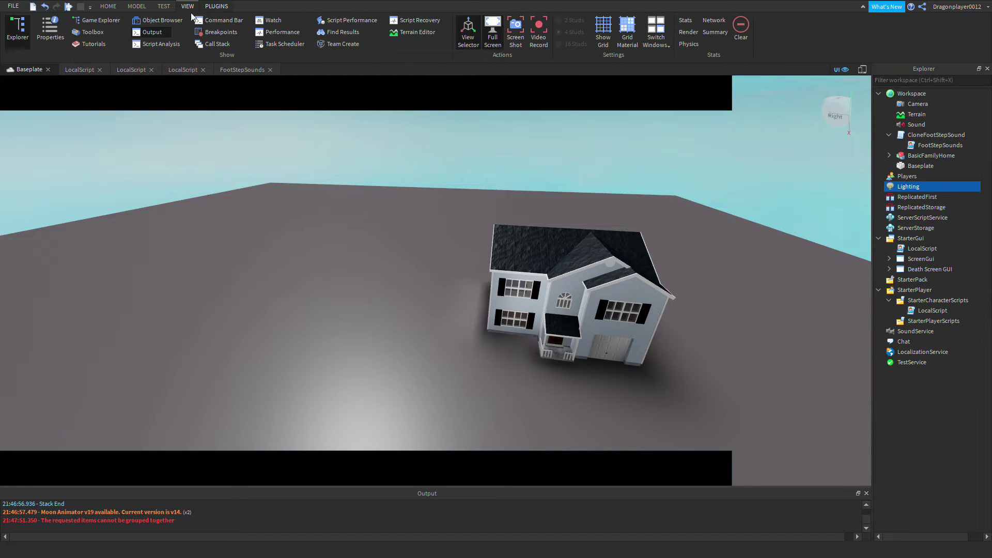
pyautogui.click(51, 37)
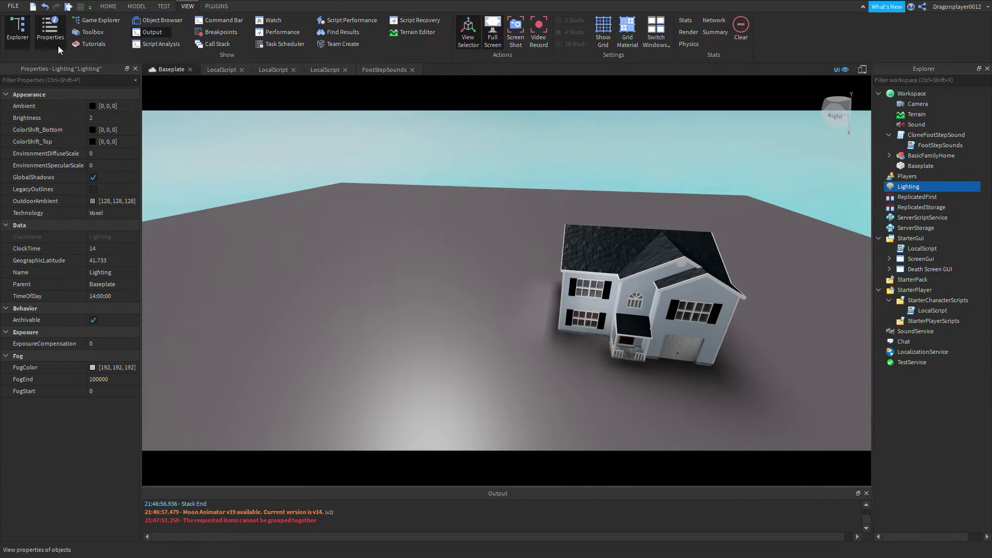
# Set Lighting's Technology to ShadowMap and its ShadowSoftness to 0.04.
pyautogui.click(102, 213)
pyautogui.click(112, 243)
pyautogui.moveTo(287, 272); pyautogui.dragTo(288, 272, button='right')
pyautogui.scroll(4, 289, 274)
pyautogui.scroll(-5, 288, 271)
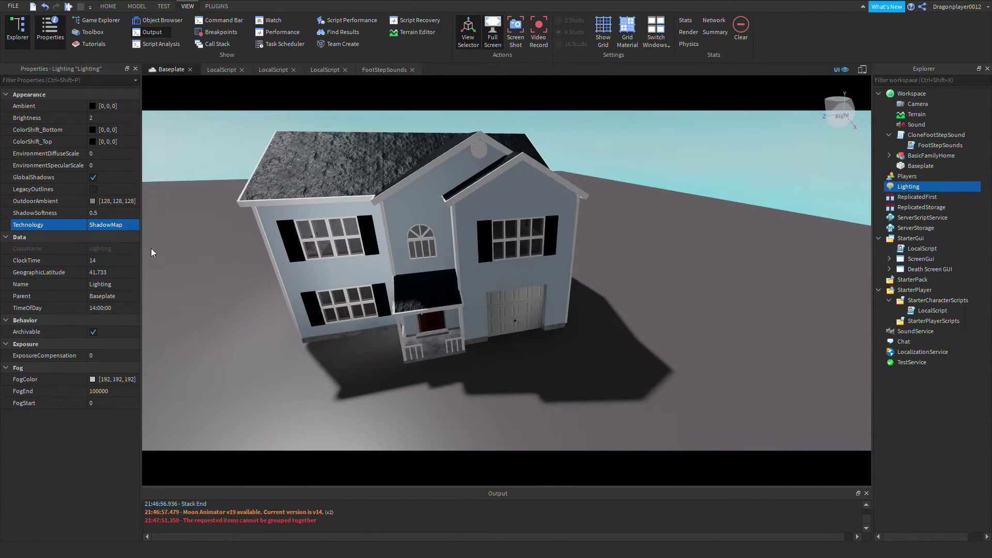
pyautogui.click(106, 213)
pyautogui.moveTo(130, 213); pyautogui.dragTo(122, 213)
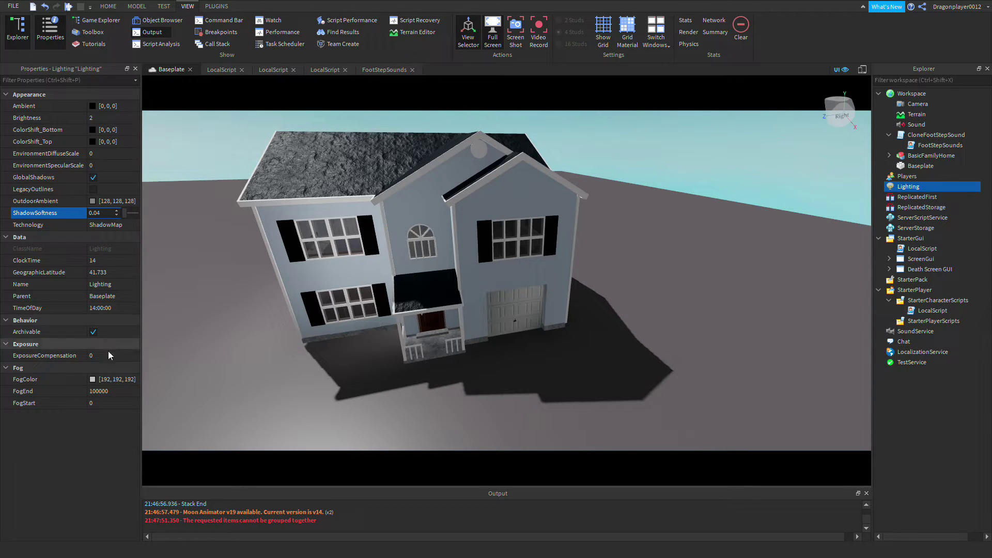
# Set Lighting's FogEnd to 20.
pyautogui.click(125, 395)
pyautogui.press('BackSpace')
pyautogui.write('20')
pyautogui.press('Return')
# Set Lighting's FogColor to black, [0, 0, 0].
pyautogui.click(128, 380)
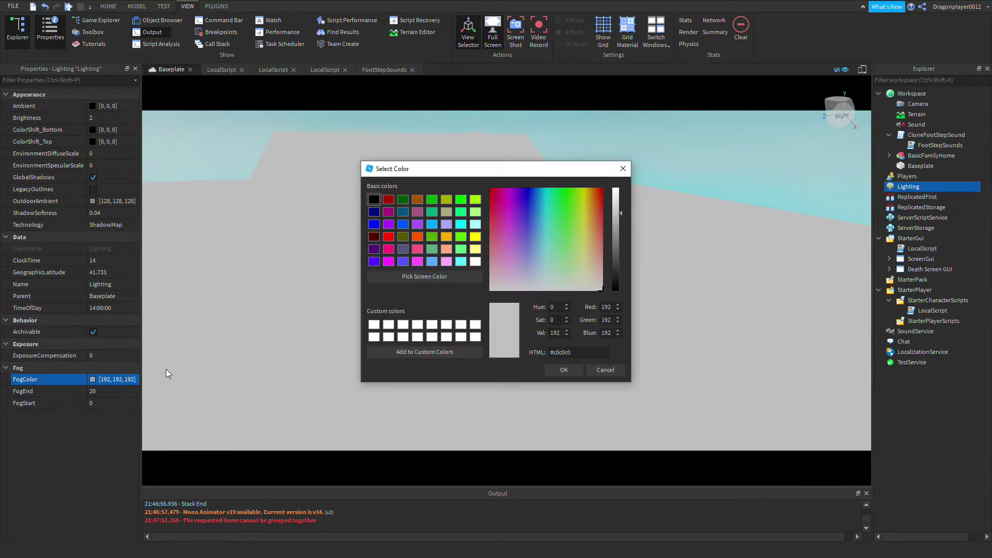
pyautogui.moveTo(608, 263); pyautogui.dragTo(615, 290)
pyautogui.click(579, 370)
pyautogui.click(668, 378)
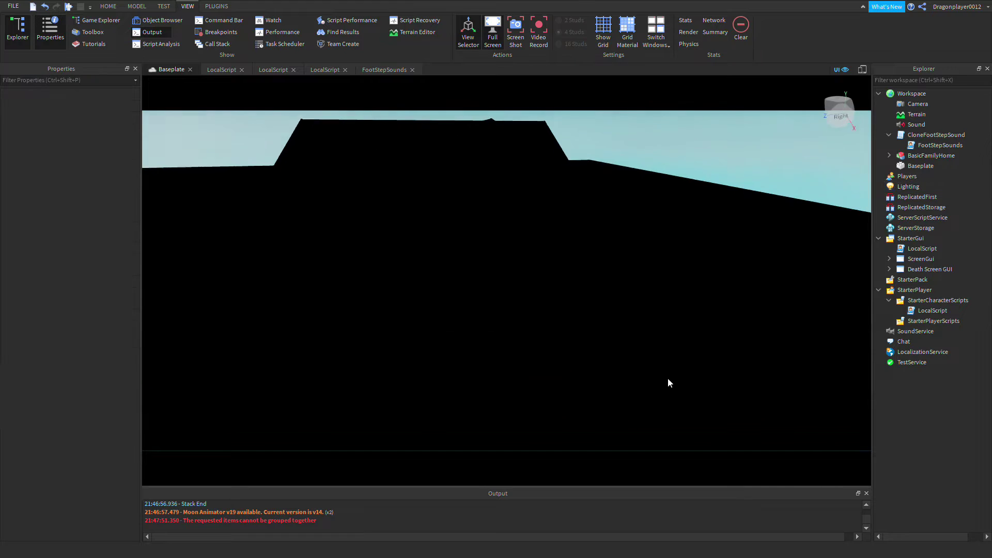
# Set Lighting's FogEnd to 60 and check the fog around the house.
pyautogui.moveTo(675, 377); pyautogui.dragTo(678, 376, button='right')
pyautogui.press('s')
pyautogui.press('w')
pyautogui.press('s')
pyautogui.click(909, 186)
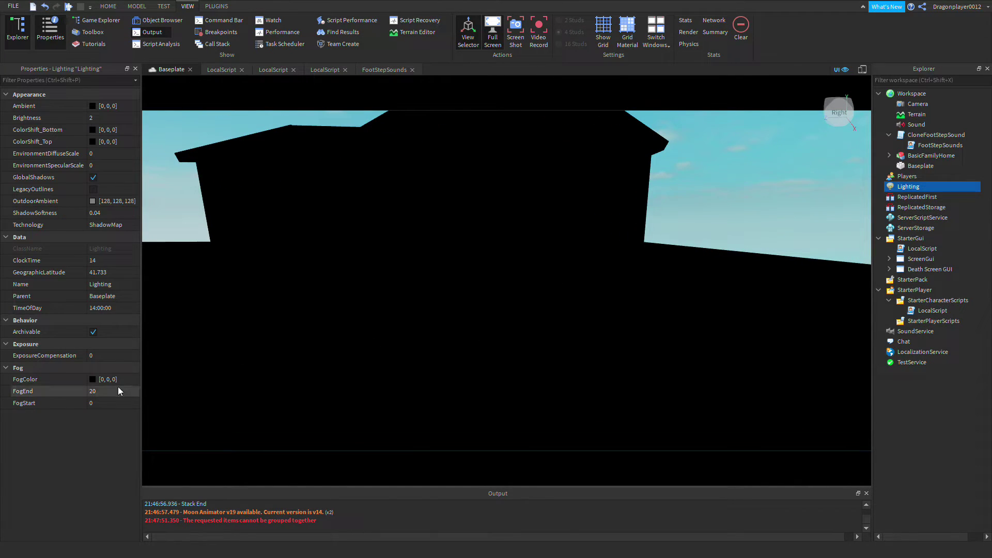
pyautogui.write('60')
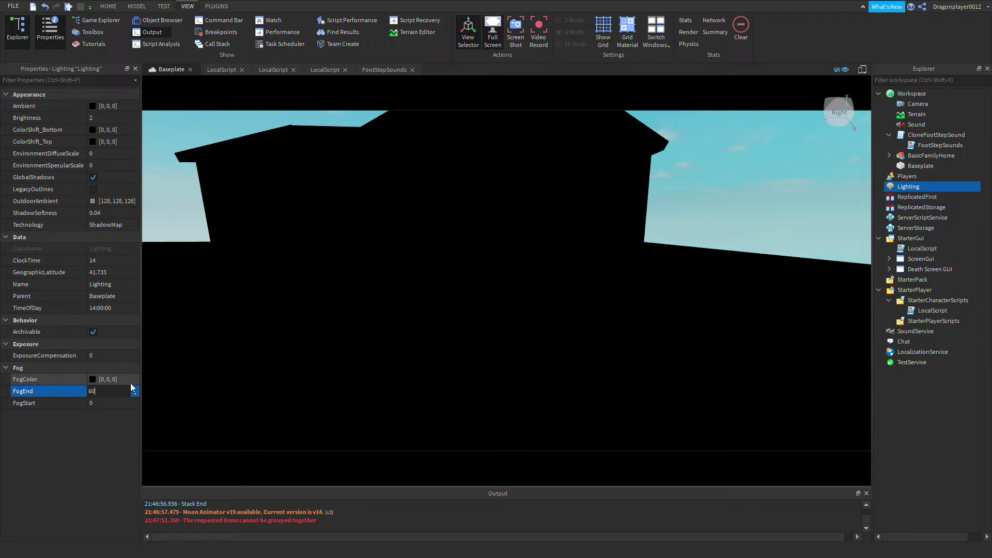
pyautogui.press('Return')
pyautogui.click(490, 412)
pyautogui.press('s')
pyautogui.moveTo(490, 412); pyautogui.dragTo(522, 393, button='right')
# Turn the scene to night by repositioning the moon in the sky above the house with the Celestial Body Dragger plugin.
pyautogui.click(216, 6)
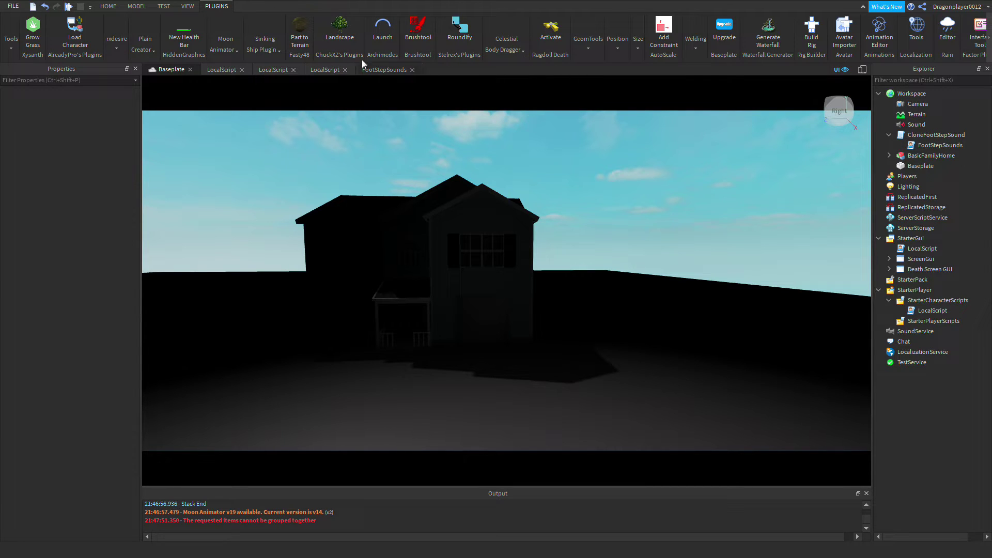
pyautogui.click(499, 32)
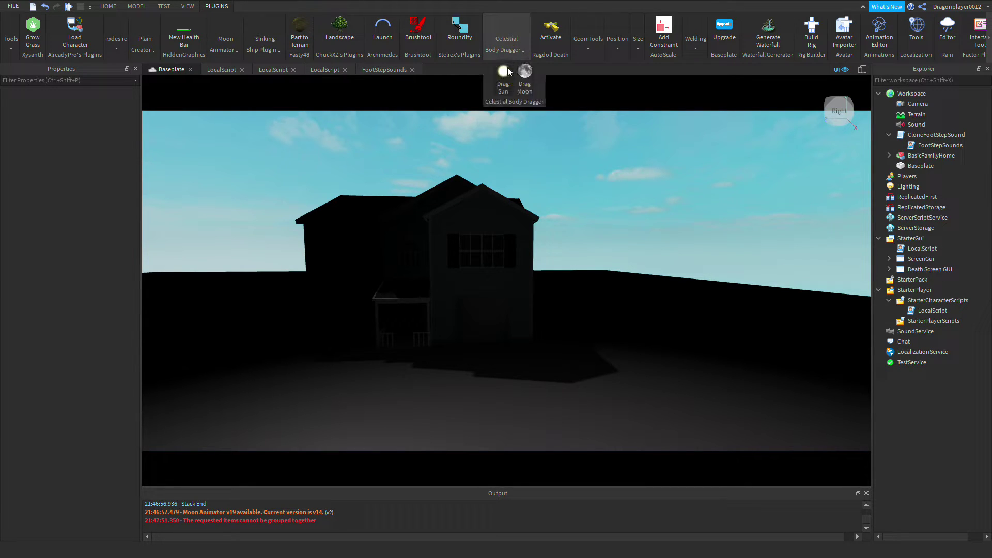
pyautogui.moveTo(525, 78); pyautogui.dragTo(640, 145)
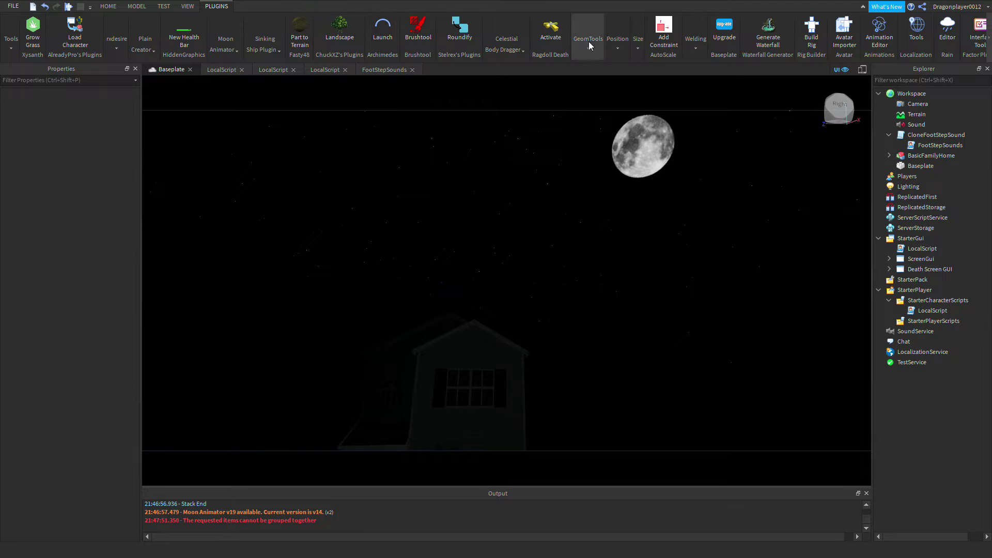
pyautogui.moveTo(537, 398); pyautogui.dragTo(577, 334, button='right')
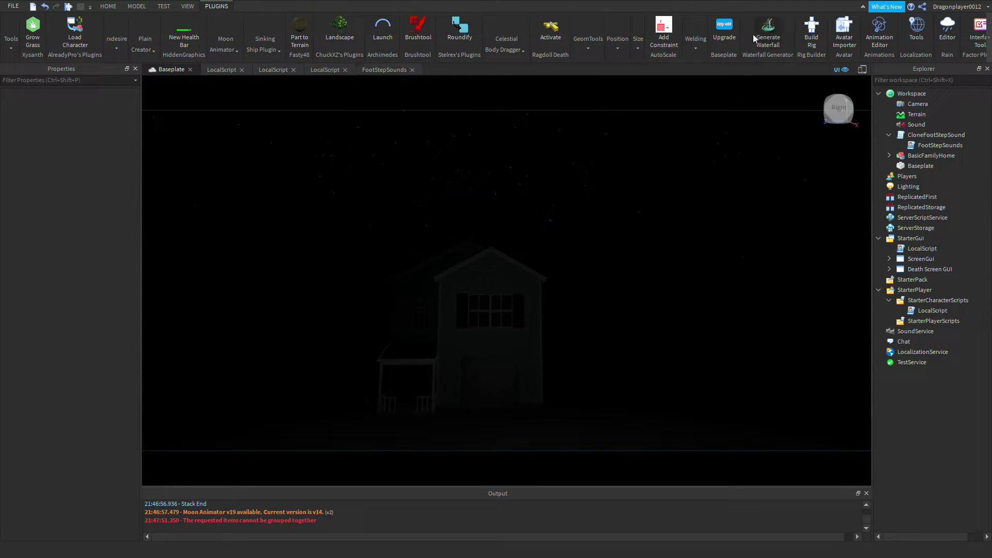
pyautogui.moveTo(411, 105); pyautogui.dragTo(464, 152, button='right')
pyautogui.moveTo(569, 163); pyautogui.dragTo(648, 145)
pyautogui.moveTo(648, 146); pyautogui.dragTo(649, 139, button='right')
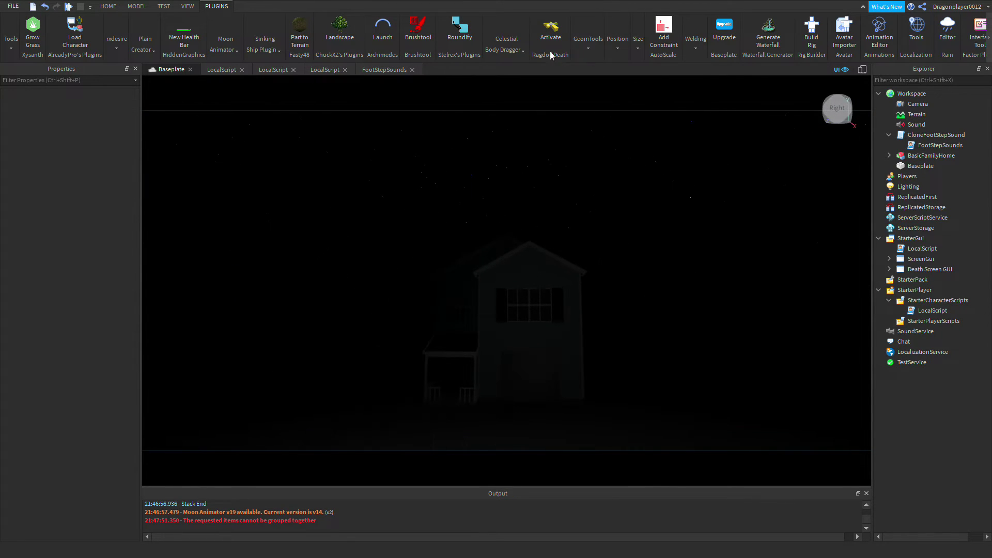
pyautogui.click(511, 49)
# Select both black bar TextLabels inside ScreenGui and set their BorderSizePixel to 0.
pyautogui.click(888, 262)
pyautogui.click(889, 261)
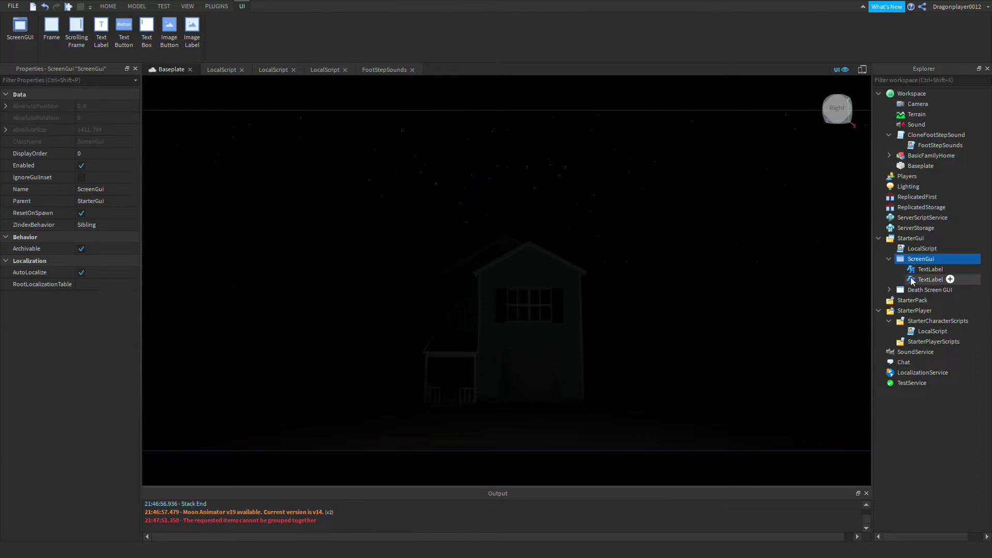
pyautogui.click(919, 279)
pyautogui.click(917, 272)
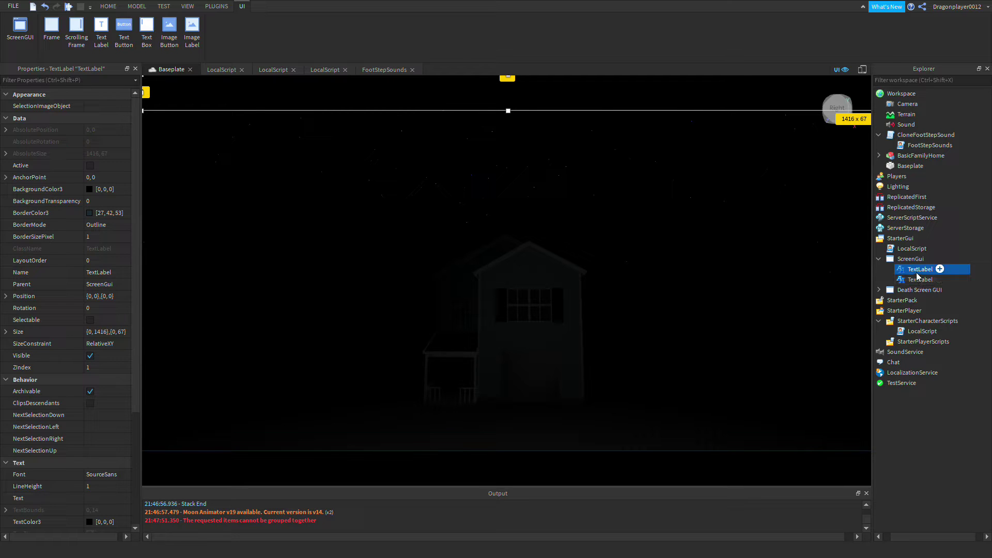
pyautogui.keyDown('ctrl'); pyautogui.click(917, 280); pyautogui.keyUp('ctrl')
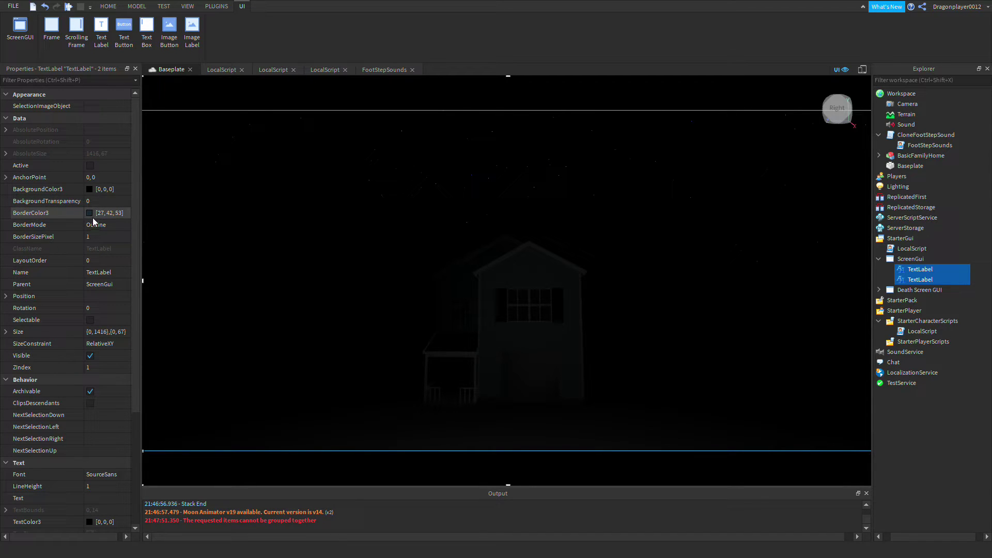
pyautogui.click(111, 236)
pyautogui.press('BackSpace')
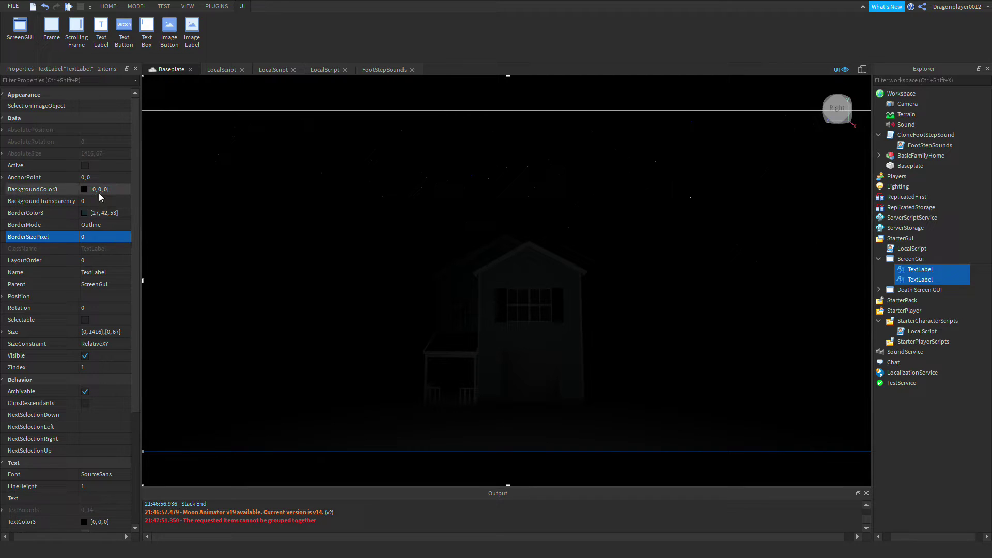
# Set the border colour of both black bars to dark grey, [40, 40, 40], and increase their BorderSizePixel for a thick border.
pyautogui.click(85, 213)
pyautogui.moveTo(617, 272)
pyautogui.mouseDown()
pyautogui.moveTo(609, 277)
pyautogui.moveTo(621, 278)
pyautogui.mouseUp()
pyautogui.click(564, 370)
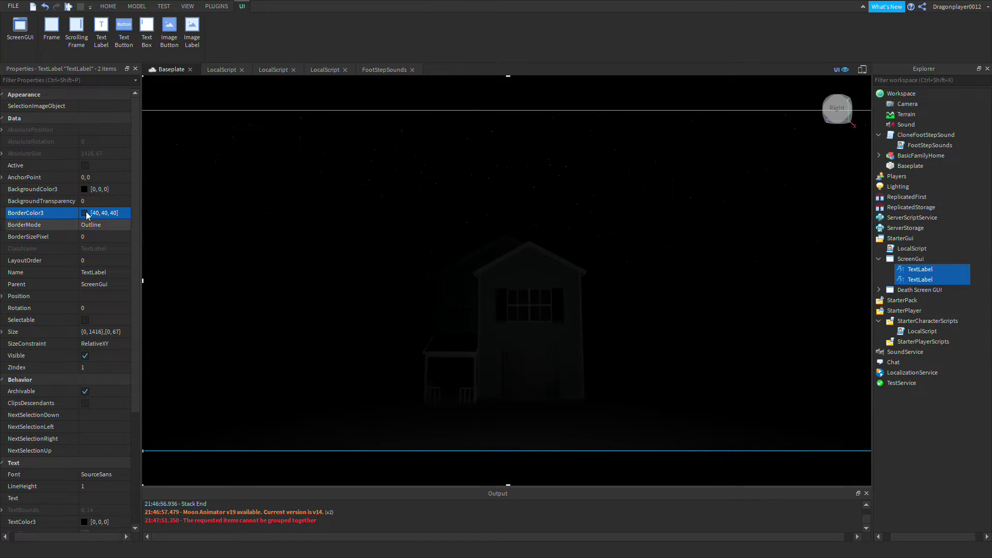
pyautogui.click(99, 236)
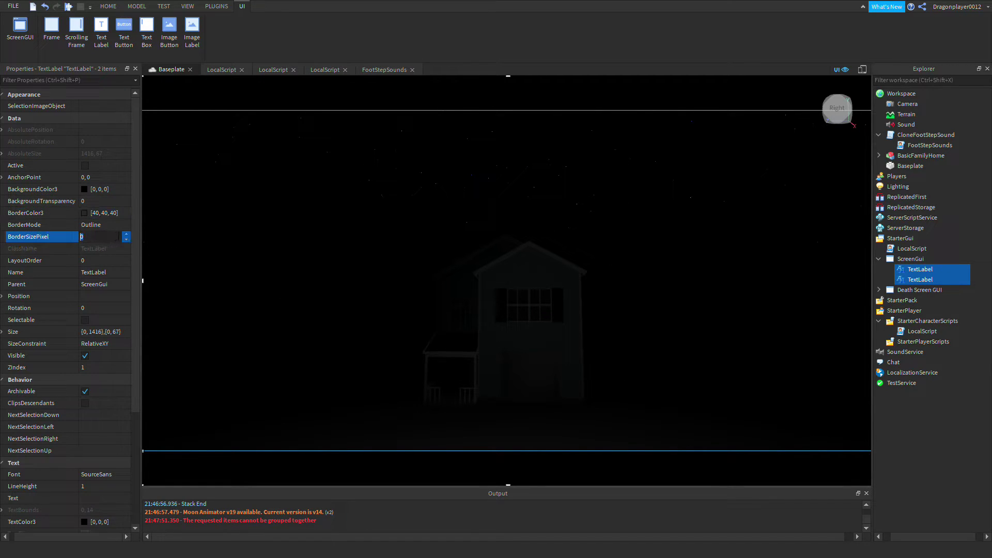
pyautogui.press('Return')
pyautogui.click(293, 284)
pyautogui.press('s')
pyautogui.moveTo(294, 283); pyautogui.dragTo(444, 424, button='right')
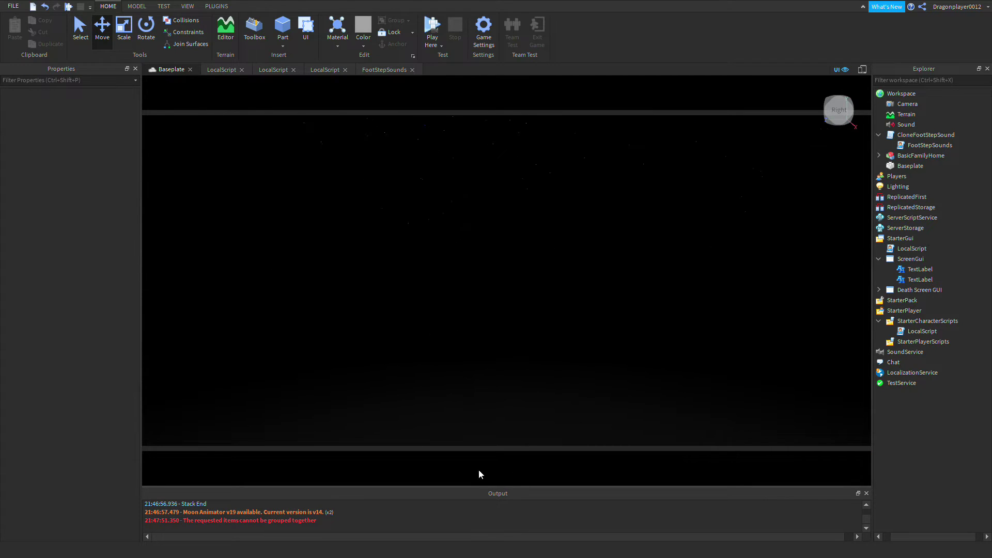
# Approach the house in the dark scene and play-test the place from there.
pyautogui.click(478, 409)
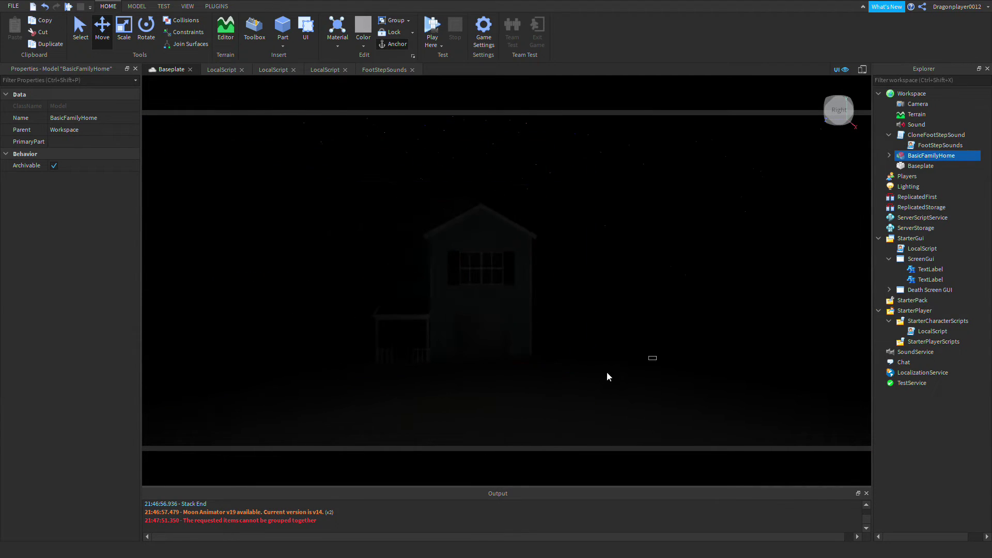
pyautogui.click(649, 359)
pyautogui.press('w')
pyautogui.click(501, 296)
pyautogui.click(693, 302)
pyautogui.press('w')
pyautogui.click(425, 28)
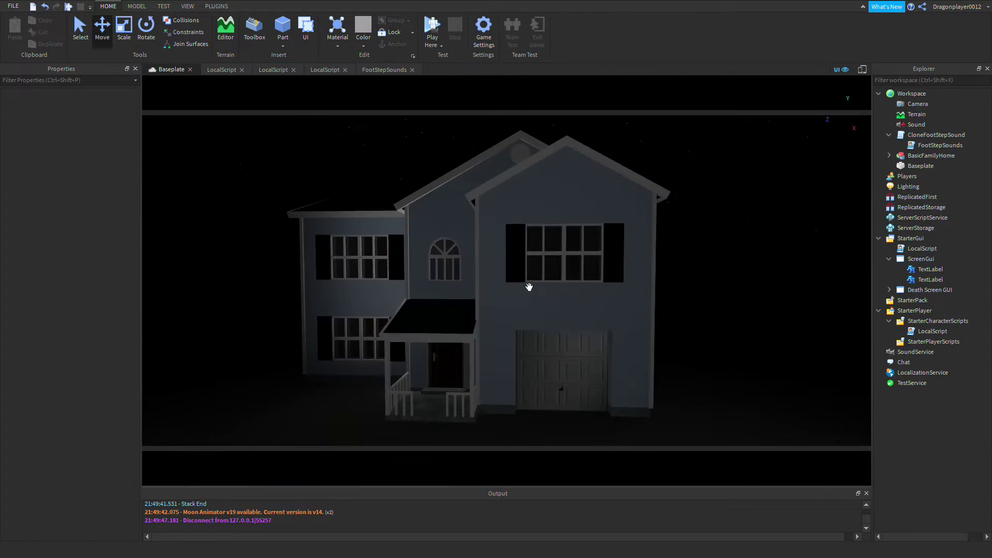
# Insert a new block part on the porch in front of the house's front door.
pyautogui.moveTo(529, 288); pyautogui.dragTo(529, 291, button='right')
pyautogui.press('w')
pyautogui.scroll(-3, 381, 121)
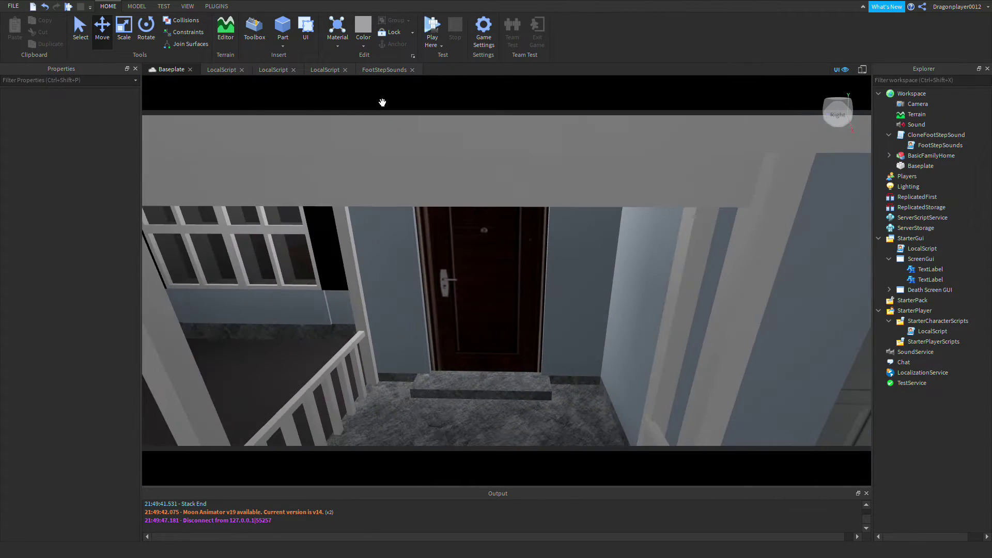
pyautogui.press('w')
pyautogui.moveTo(461, 226); pyautogui.dragTo(461, 227, button='right')
pyautogui.click(283, 28)
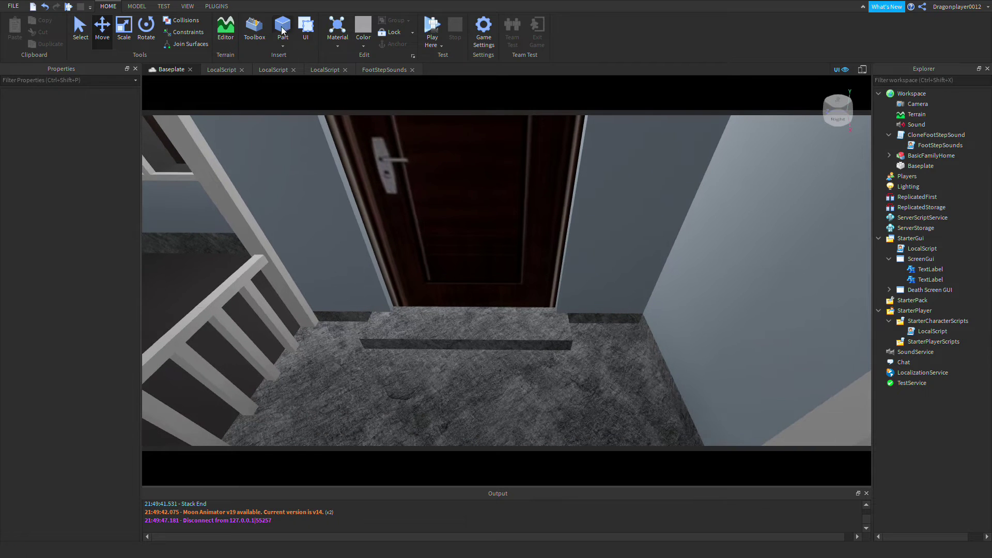
pyautogui.click(476, 334)
# Rotate the new part 90 degrees and position it upright of the porch step, at the base of the front door.
pyautogui.scroll(-8, 475, 336)
pyautogui.moveTo(509, 285); pyautogui.dragTo(514, 381)
pyautogui.scroll(10, 506, 382)
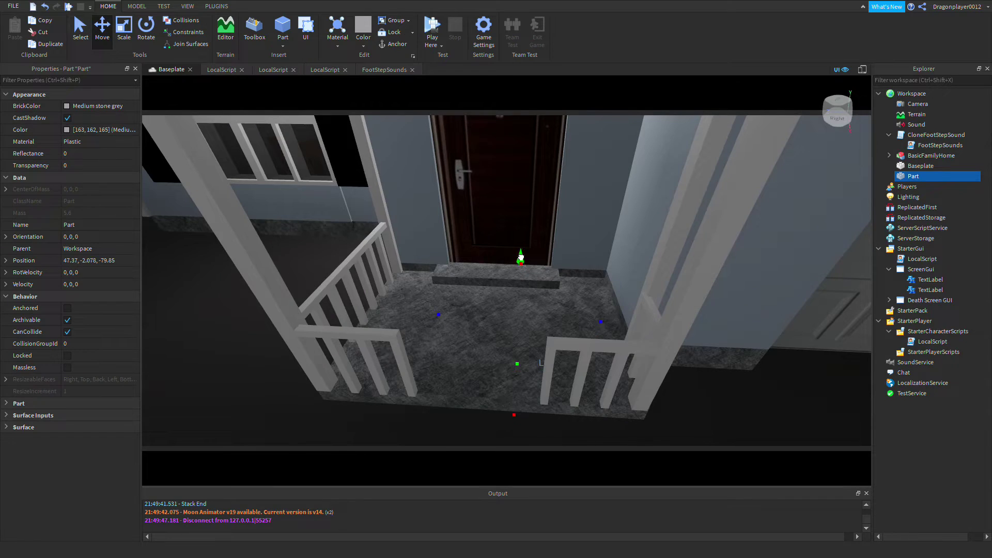
pyautogui.moveTo(521, 257); pyautogui.dragTo(505, 227)
pyautogui.moveTo(505, 226); pyautogui.dragTo(505, 227, button='right')
pyautogui.moveTo(505, 227); pyautogui.dragTo(515, 207)
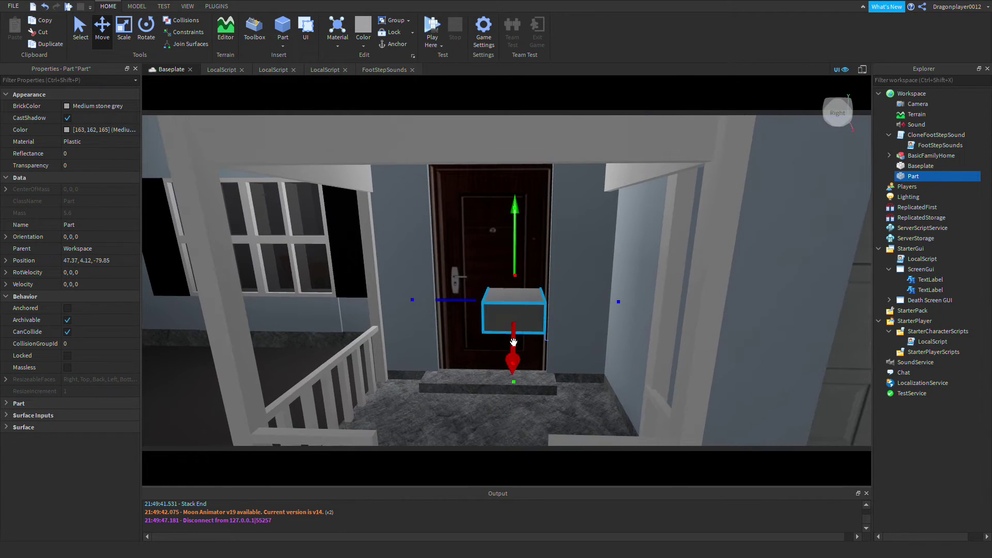
pyautogui.hotkey('ctrl', 'r')
pyautogui.moveTo(518, 243); pyautogui.dragTo(523, 304)
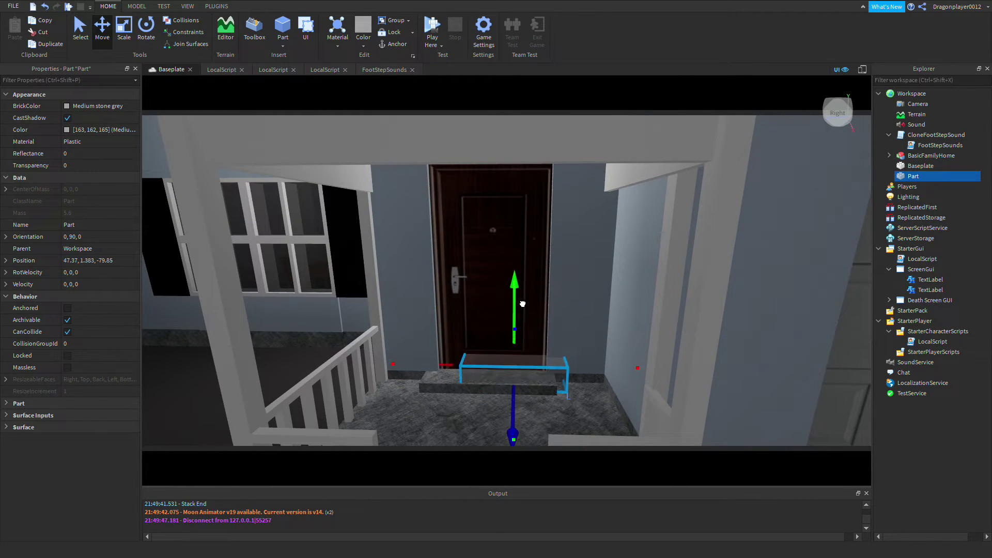
# Scale the part wider and taller so it covers the whole front doorway.
pyautogui.click(132, 42)
pyautogui.moveTo(416, 378); pyautogui.dragTo(387, 369)
pyautogui.scroll(-3, 508, 213)
pyautogui.moveTo(496, 312); pyautogui.dragTo(510, 182)
pyautogui.press('s')
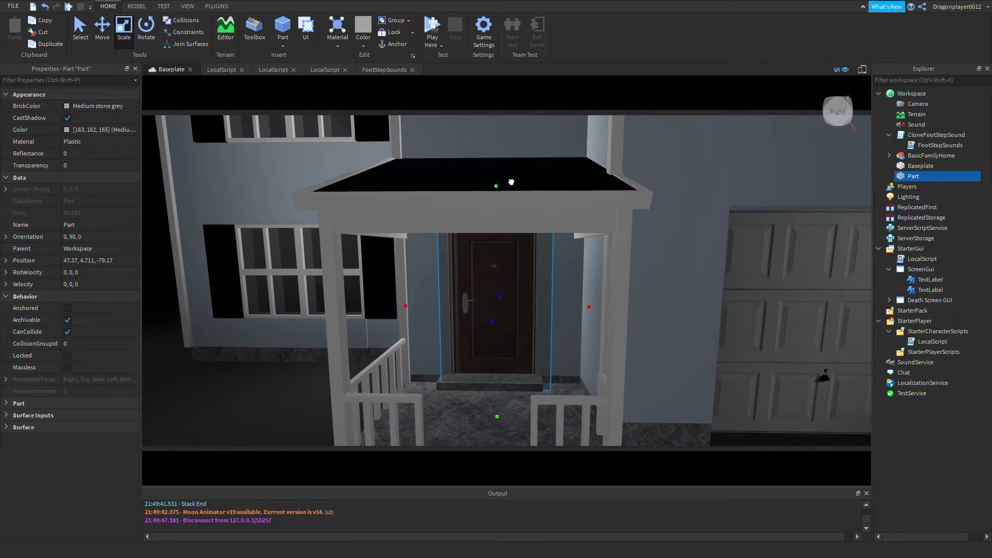
pyautogui.press('w')
pyautogui.press('d')
pyautogui.moveTo(381, 179); pyautogui.dragTo(385, 141)
pyautogui.press('s')
# Duplicate the doorway part and move the copy in front of the garage door.
pyautogui.hotkey('ctrl', 'd')
pyautogui.hotkey('ctrl', '2')
pyautogui.moveTo(454, 281); pyautogui.dragTo(472, 316)
pyautogui.press('d')
pyautogui.press('s')
# Anchor the duplicated part in front of the garage door and set its transparency to 1.
pyautogui.click(67, 309)
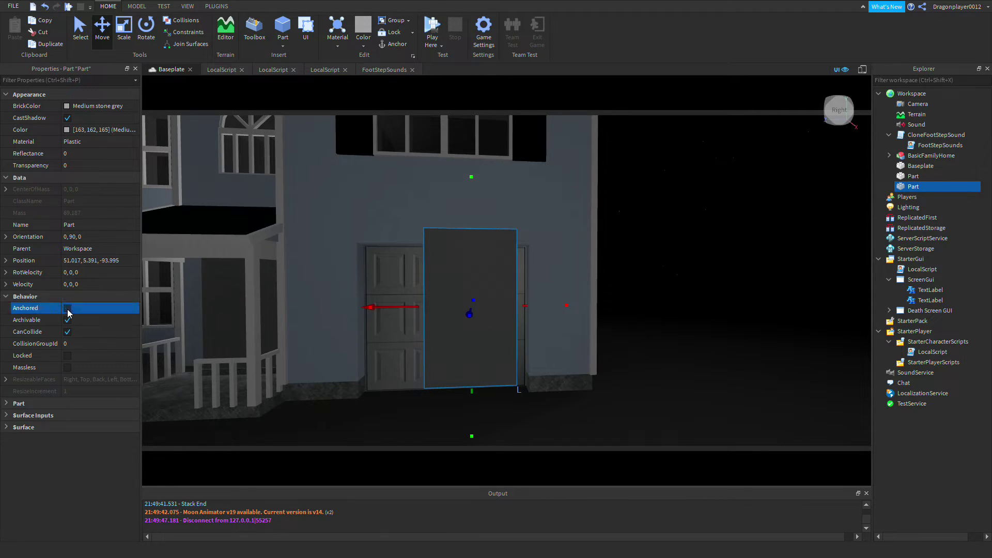
pyautogui.click(81, 155)
pyautogui.click(98, 165)
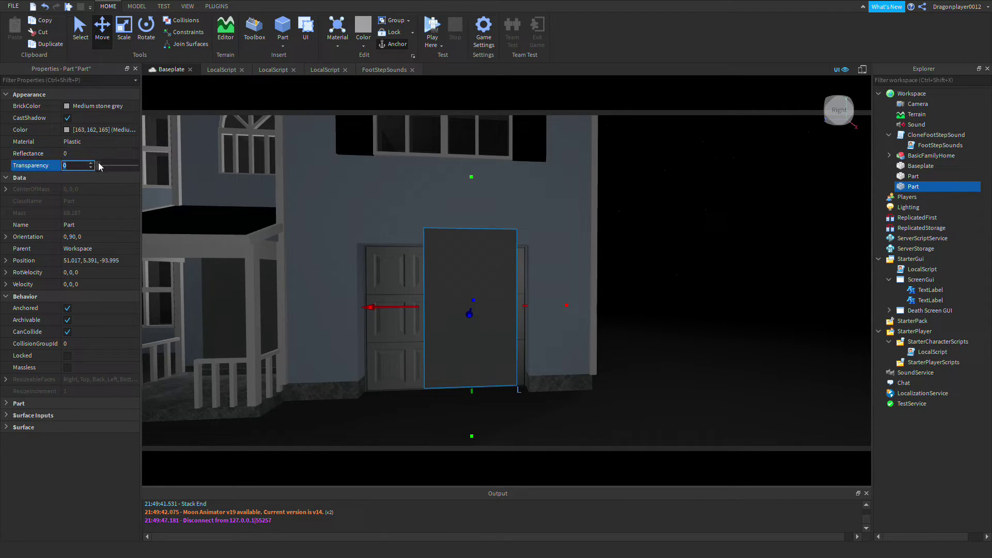
pyautogui.moveTo(99, 166); pyautogui.dragTo(445, 299)
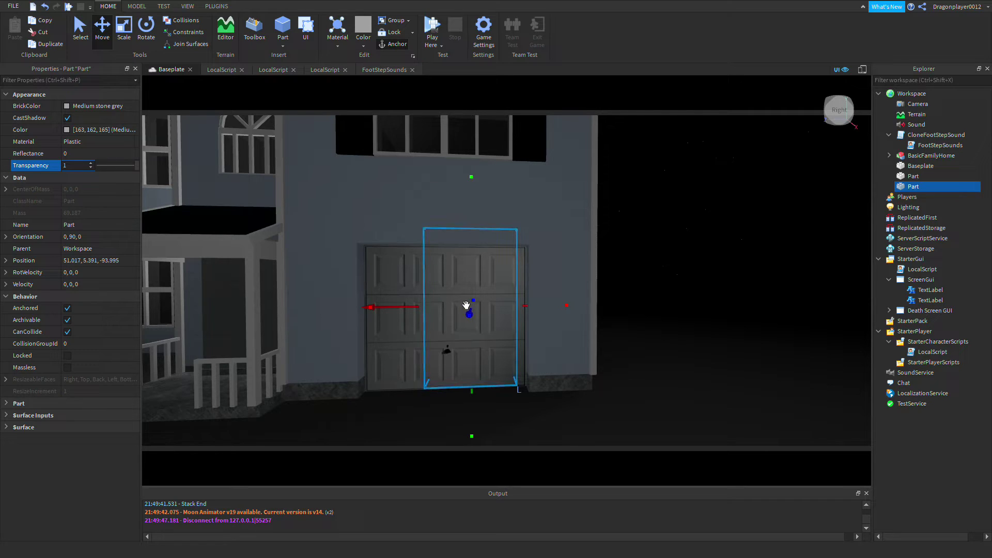
# Scale the invisible garage part wider on both sides and extend it downward so it covers the whole garage door.
pyautogui.click(124, 27)
pyautogui.moveTo(396, 314); pyautogui.dragTo(297, 308)
pyautogui.moveTo(543, 306); pyautogui.dragTo(574, 308)
pyautogui.moveTo(449, 417); pyautogui.dragTo(450, 464)
# Anchor the part covering the front door and make it fully transparent.
pyautogui.press('s')
pyautogui.press('a')
pyautogui.click(501, 298)
pyautogui.press('w')
pyautogui.press('d')
pyautogui.click(68, 309)
pyautogui.click(86, 165)
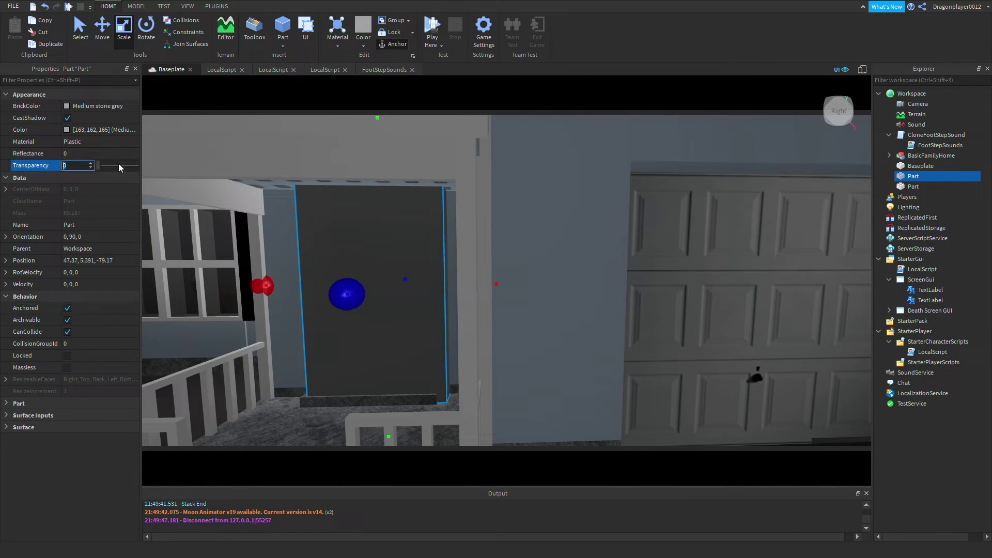
pyautogui.moveTo(98, 165); pyautogui.dragTo(141, 169)
# Insert a new block part on the porch floor in front of the front door.
pyautogui.scroll(-10, 448, 263)
pyautogui.click(455, 318)
pyautogui.scroll(5, 443, 307)
pyautogui.scroll(6, 443, 306)
pyautogui.moveTo(442, 306); pyautogui.dragTo(443, 308, button='right')
pyautogui.scroll(-5, 443, 308)
pyautogui.press('d')
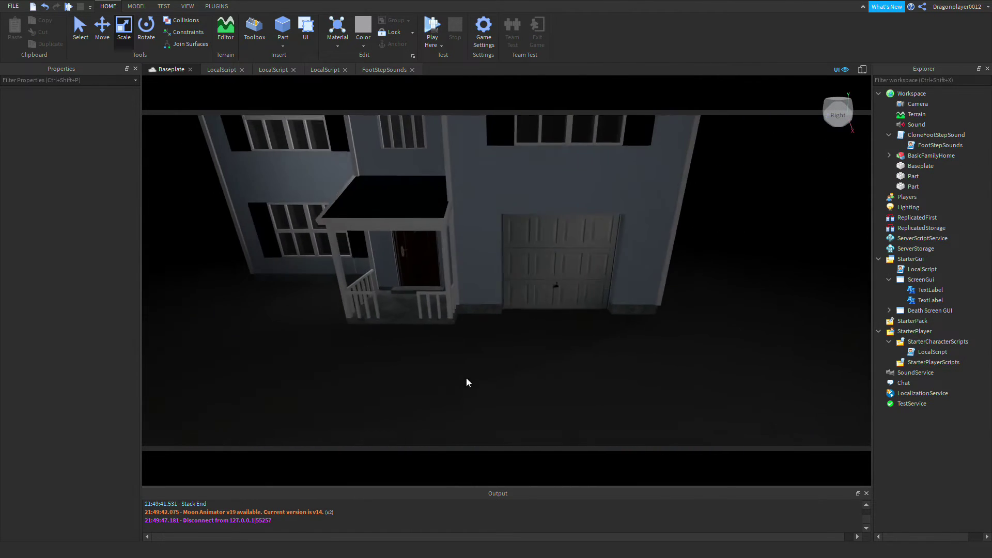
pyautogui.scroll(3, 489, 323)
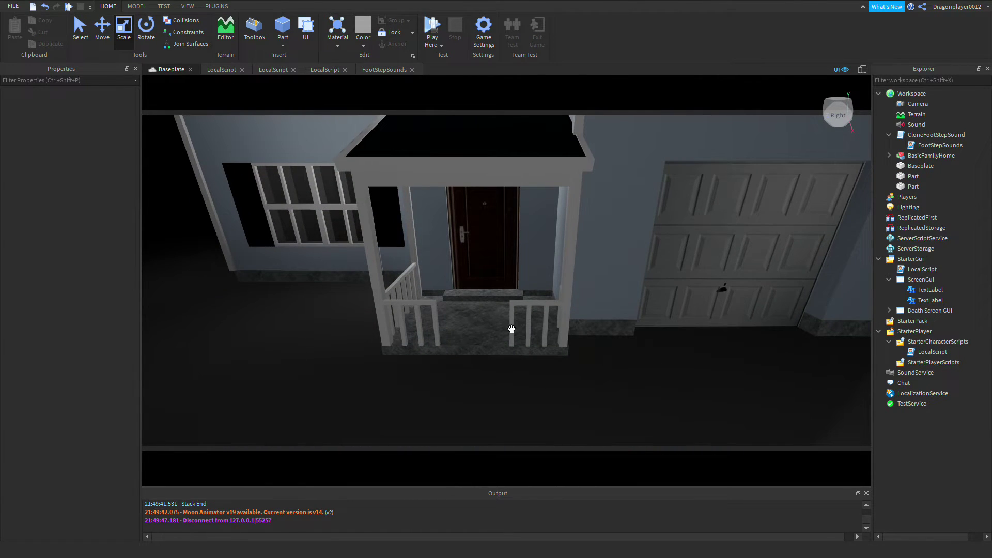
pyautogui.scroll(2, 656, 320)
pyautogui.moveTo(513, 284); pyautogui.dragTo(515, 283, button='right')
pyautogui.scroll(-3, 515, 284)
pyautogui.scroll(4, 496, 258)
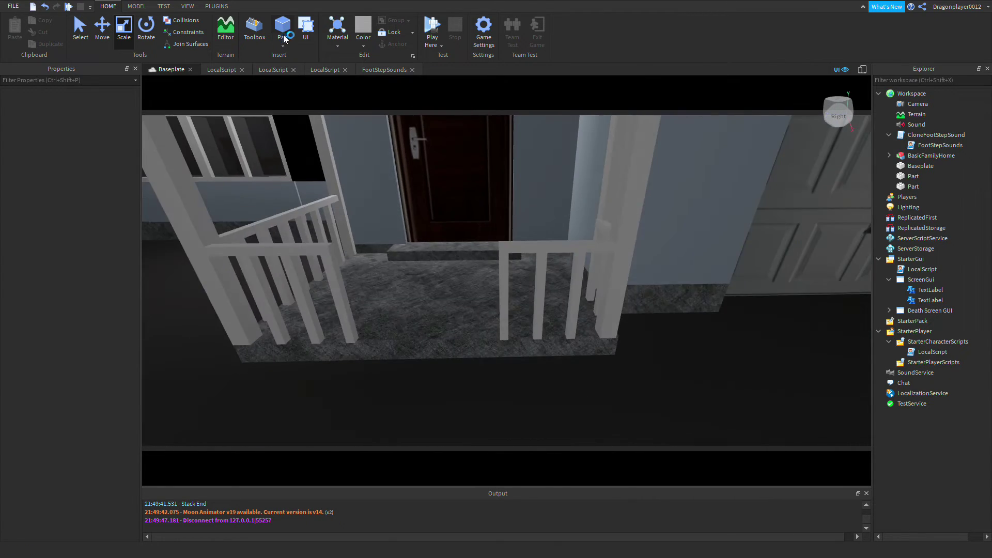
pyautogui.click(289, 36)
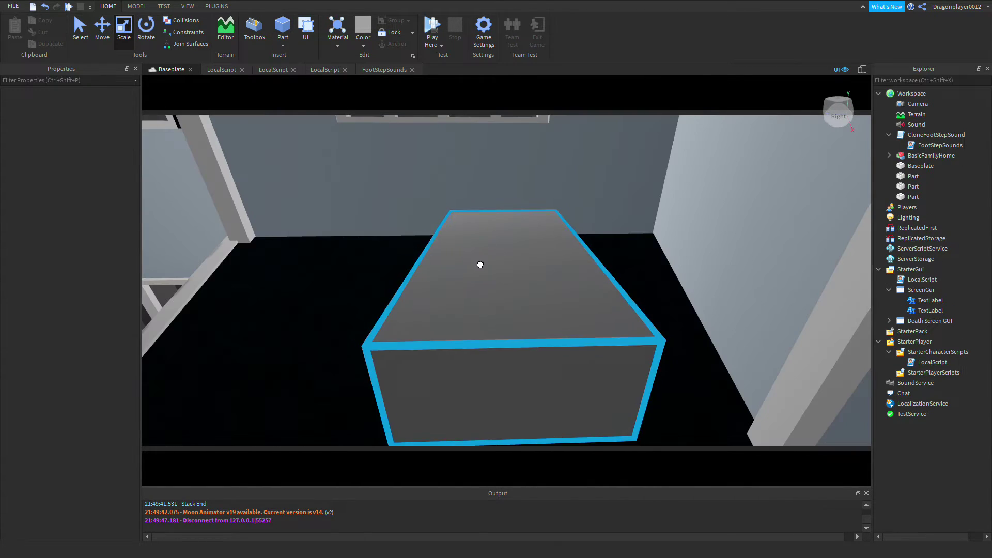
# Scale the new part sideways and toward the front door so it covers the entire porch floor.
pyautogui.scroll(-10, 506, 290)
pyautogui.scroll(8, 497, 351)
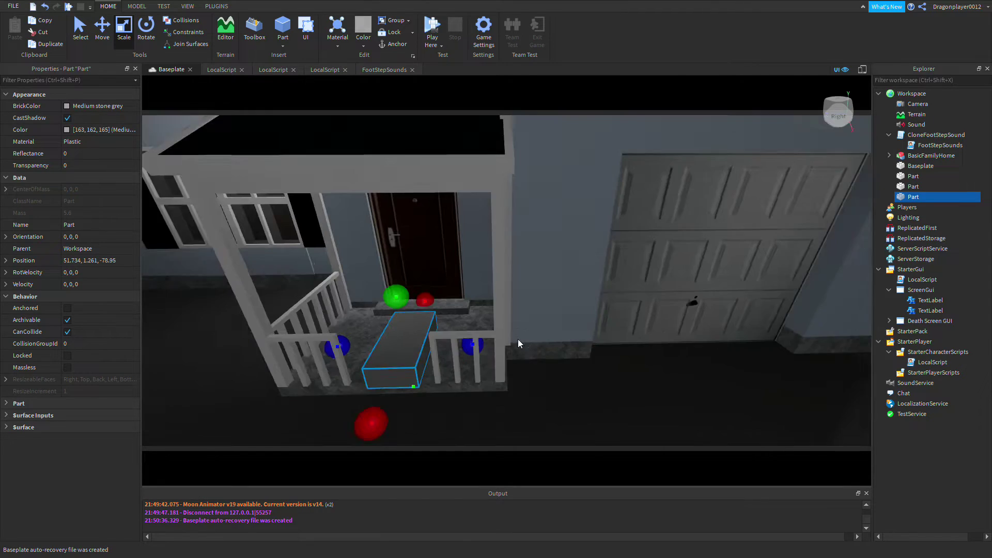
pyautogui.moveTo(454, 351); pyautogui.dragTo(571, 355)
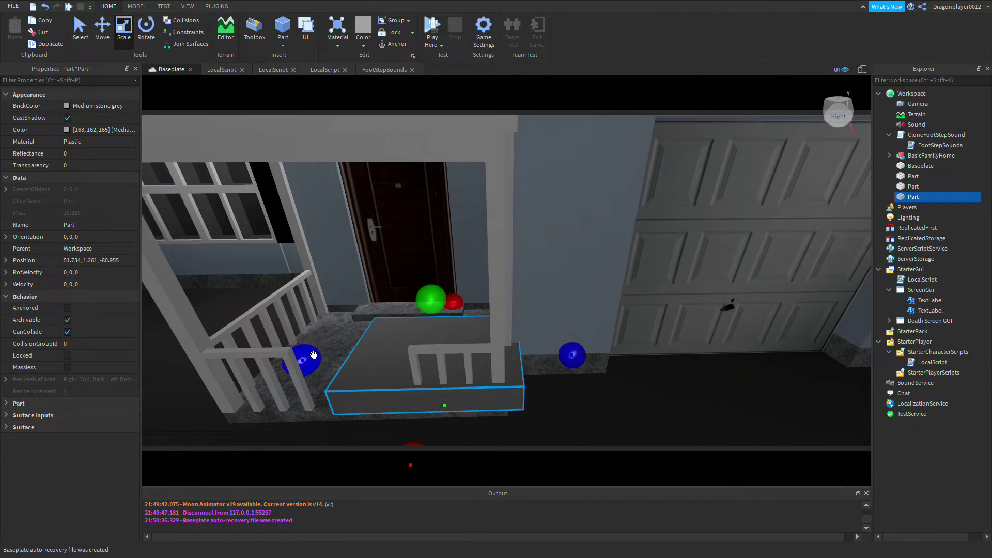
pyautogui.moveTo(314, 356); pyautogui.dragTo(270, 358)
pyautogui.moveTo(451, 306); pyautogui.dragTo(447, 281)
pyautogui.moveTo(282, 336); pyautogui.dragTo(215, 341)
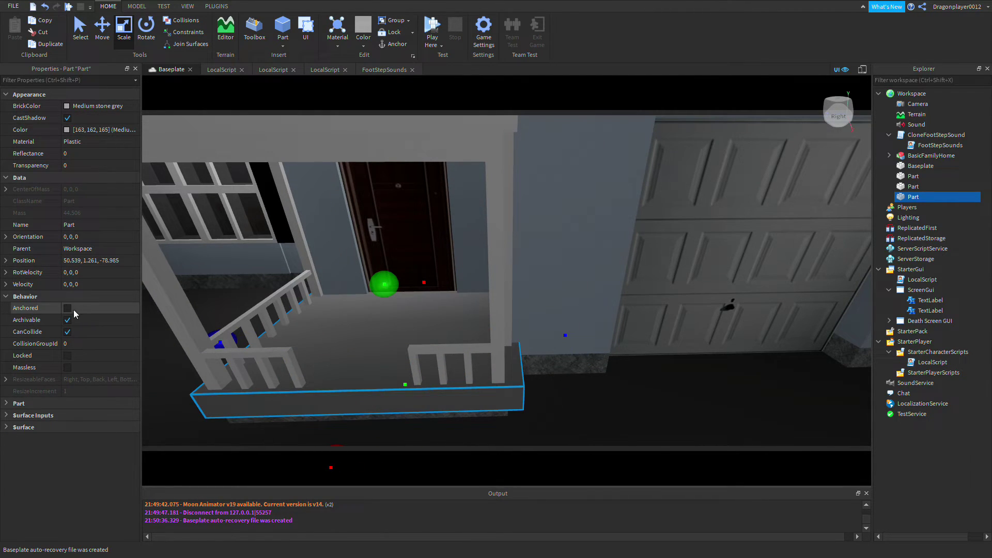
# Anchor the porch floor part and set its transparency to 0.75.
pyautogui.click(67, 308)
pyautogui.scroll(-5, 310, 339)
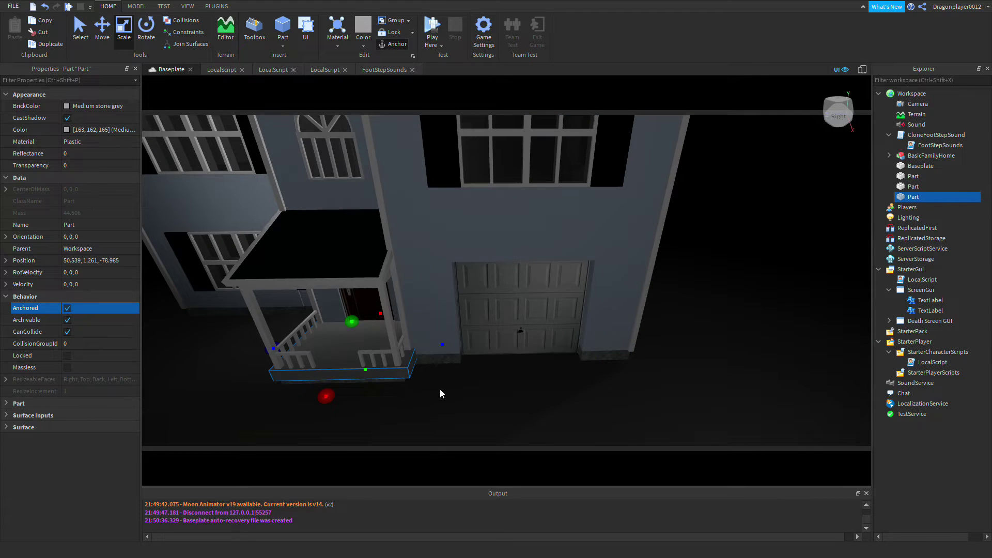
pyautogui.click(462, 400)
pyautogui.press('a')
pyautogui.click(430, 354)
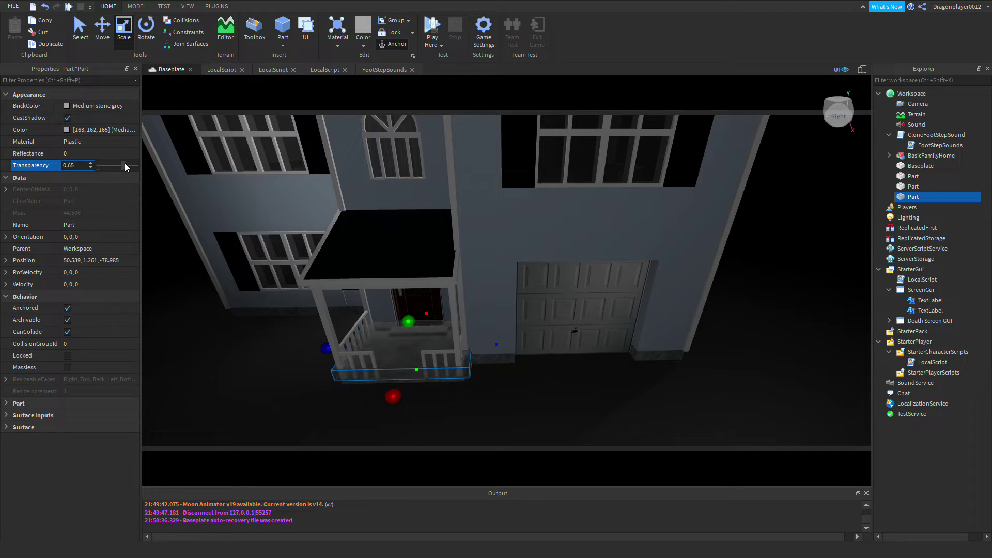
pyautogui.click(192, 259)
# Add a Script inside the porch floor part.
pyautogui.scroll(5, 345, 384)
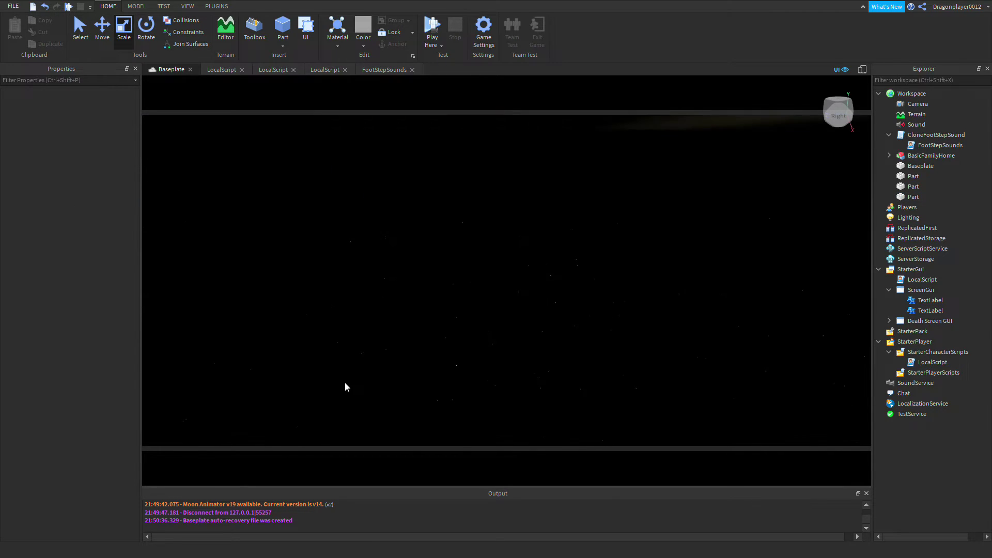
pyautogui.scroll(-2, 345, 384)
pyautogui.click(343, 372)
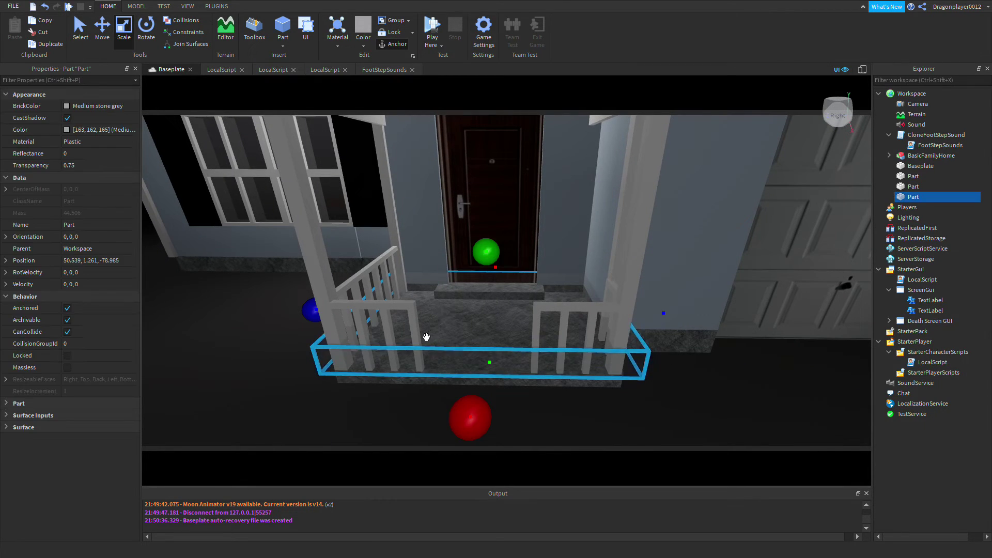
pyautogui.click(249, 372)
pyautogui.click(913, 197)
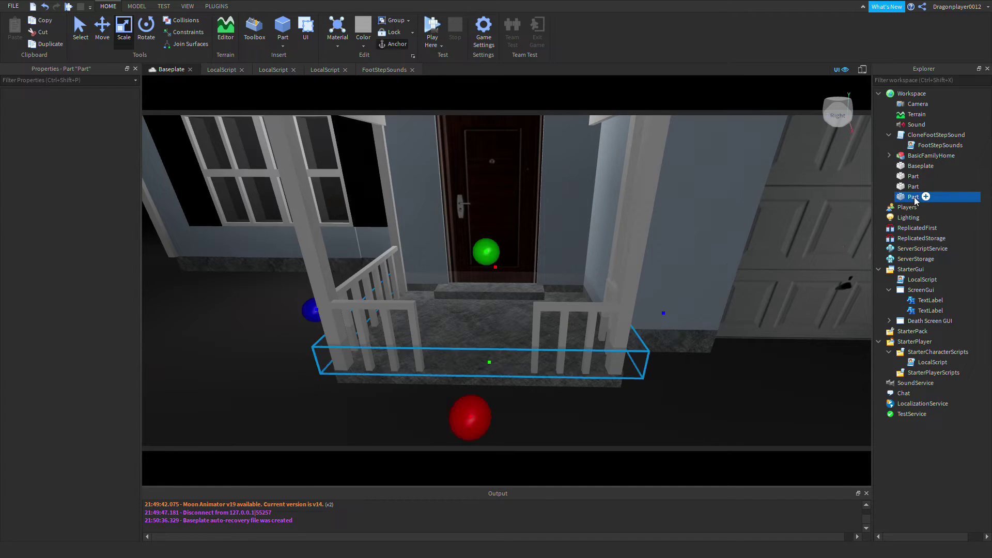
pyautogui.click(926, 196)
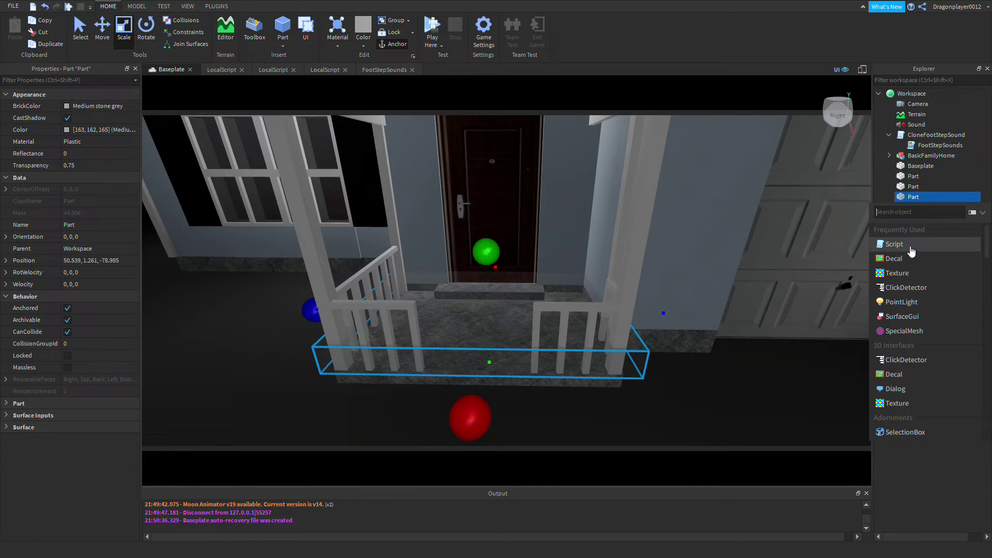
pyautogui.click(894, 244)
# Switch to Notepad and copy the "Spawn in another game" teleport code, from the TeleportService line to its final end).
pyautogui.press('super')
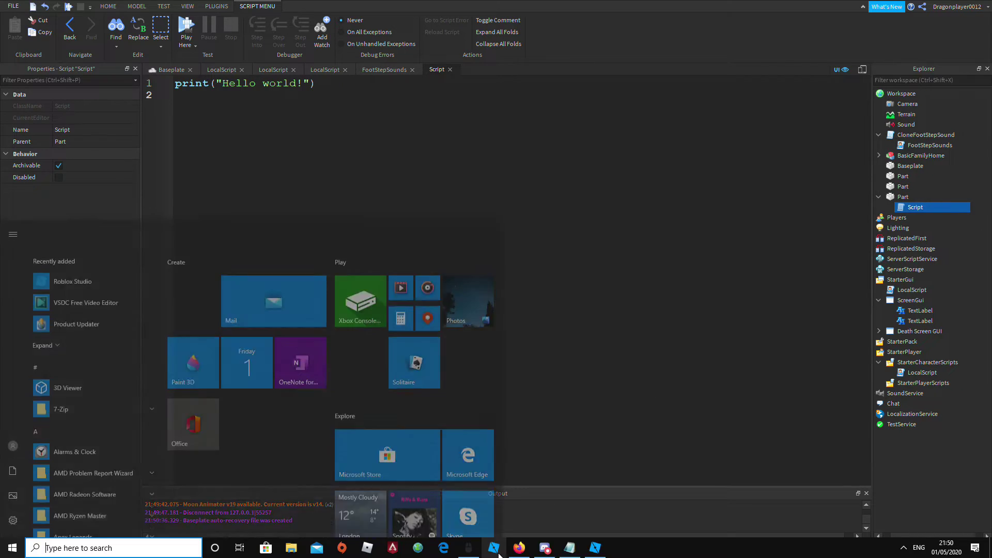
pyautogui.click(570, 548)
pyautogui.click(432, 244)
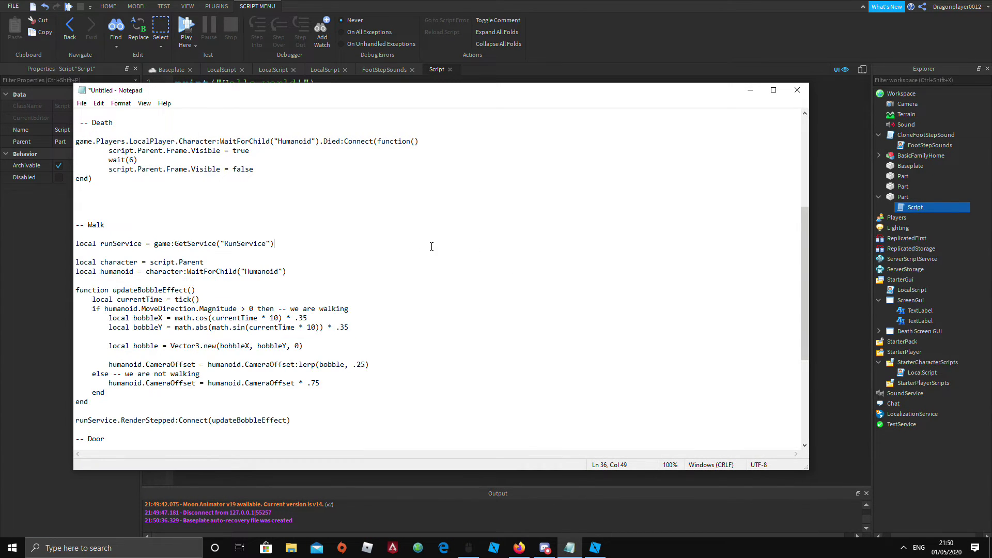
pyautogui.scroll(7, 306, 222)
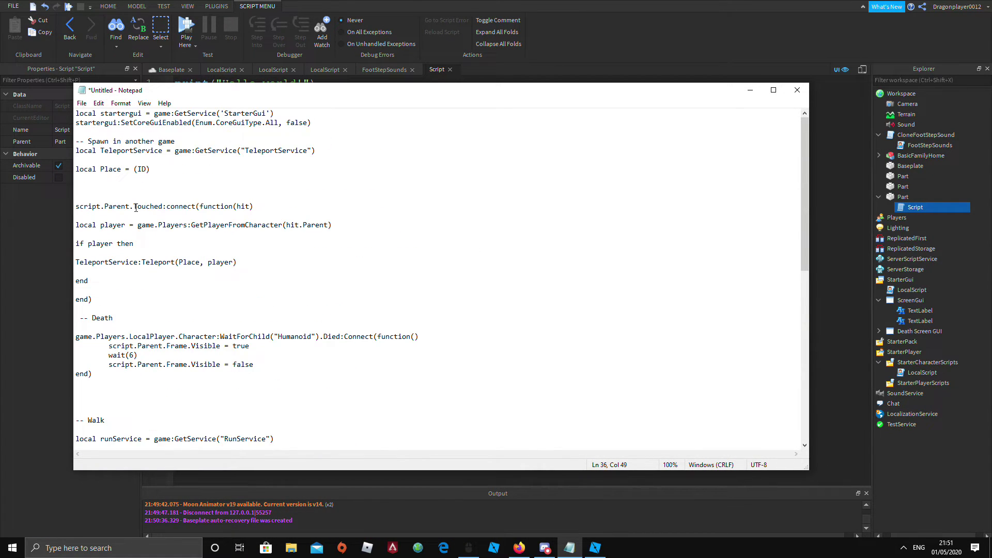
pyautogui.moveTo(94, 150); pyautogui.dragTo(355, 294)
pyautogui.hotkey('ctrl', 'c')
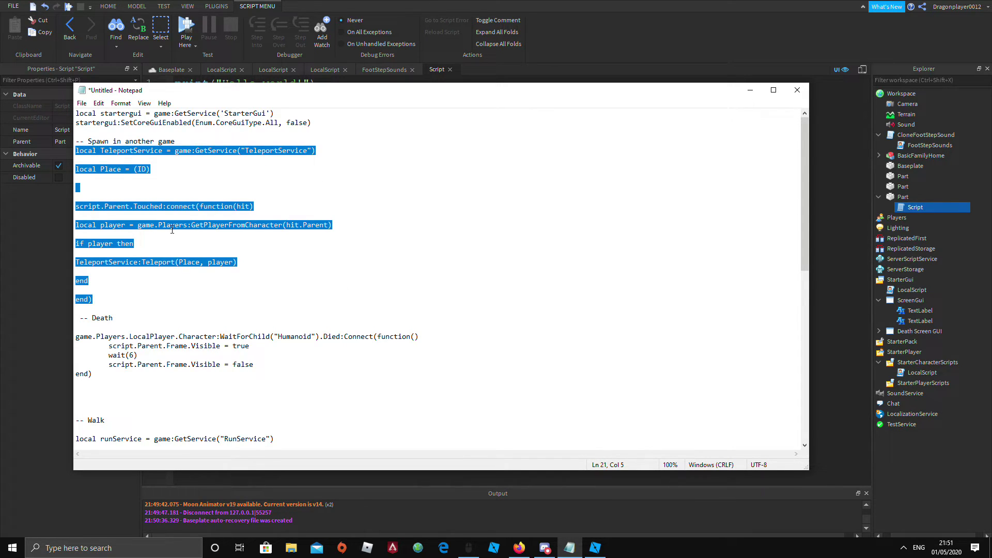
pyautogui.click(751, 90)
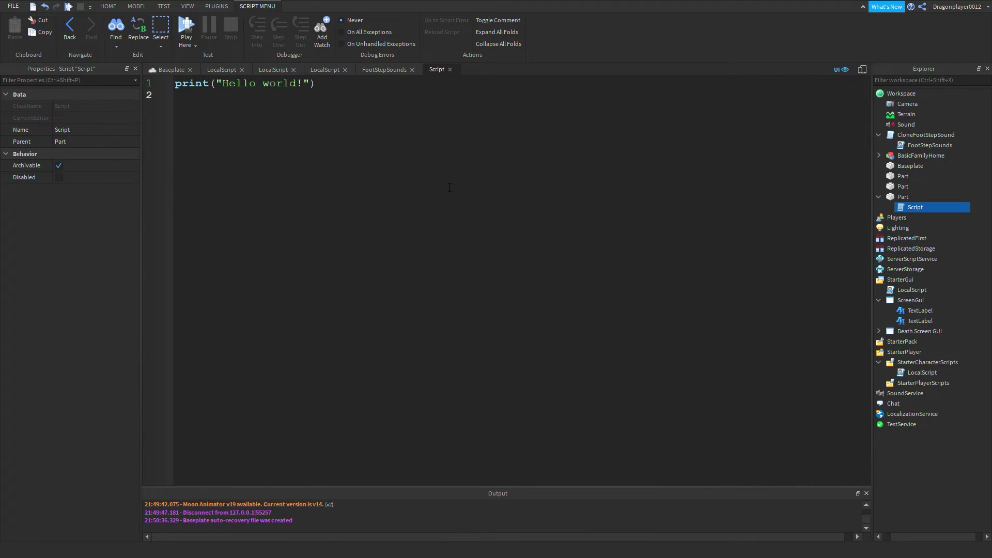
# Replace the new script's default print line with the copied teleport code and clear the ID placeholder from the Place variable.
pyautogui.click(161, 31)
pyautogui.press('BackSpace')
pyautogui.hotkey('ctrl', 'v')
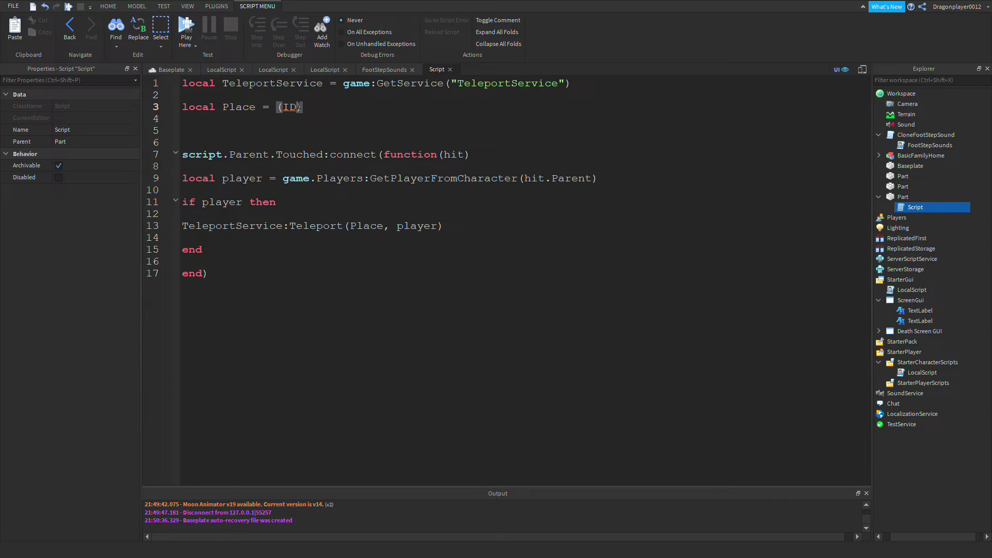
pyautogui.press('super')
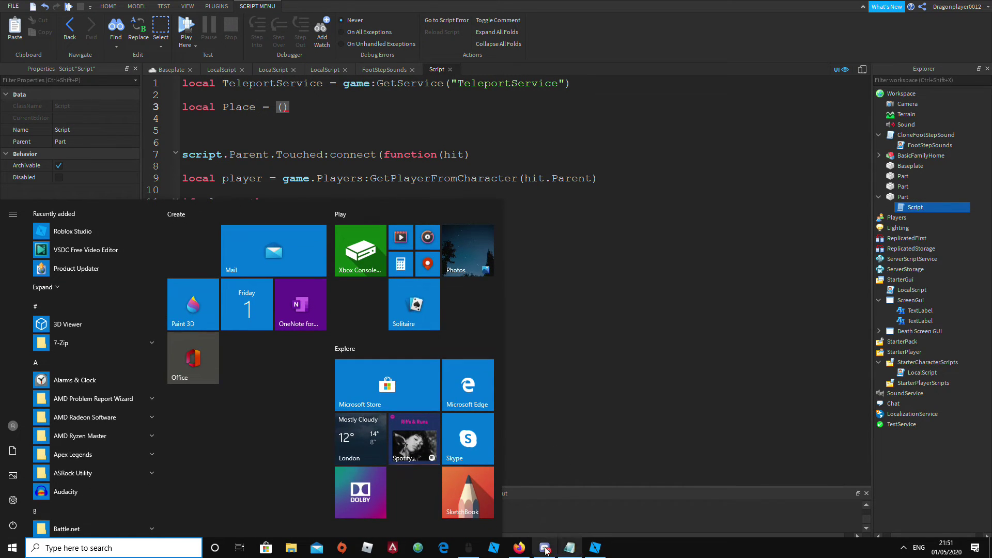
pyautogui.click(538, 434)
pyautogui.click(177, 69)
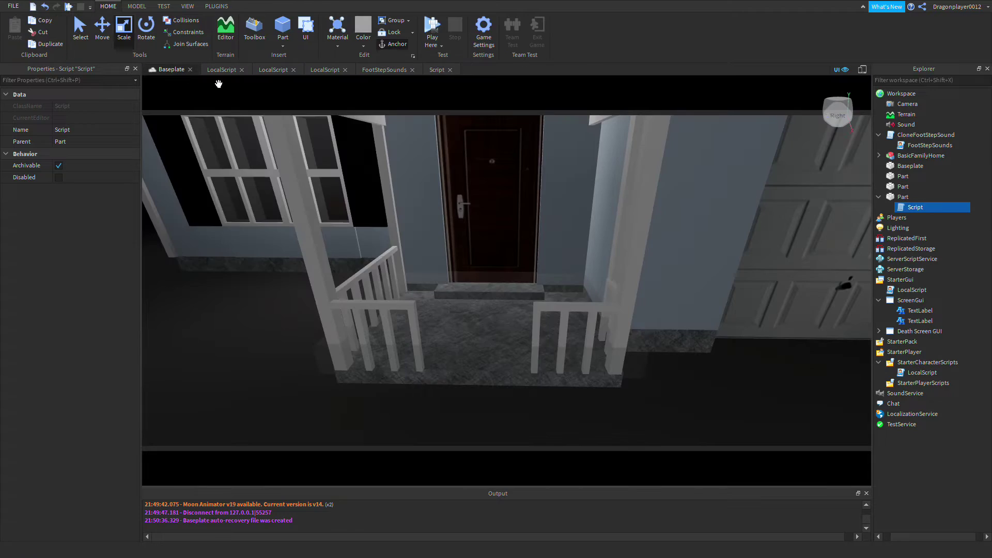
pyautogui.scroll(-5, 351, 250)
pyautogui.scroll(2, 341, 311)
pyautogui.click(375, 333)
pyautogui.scroll(5, 315, 201)
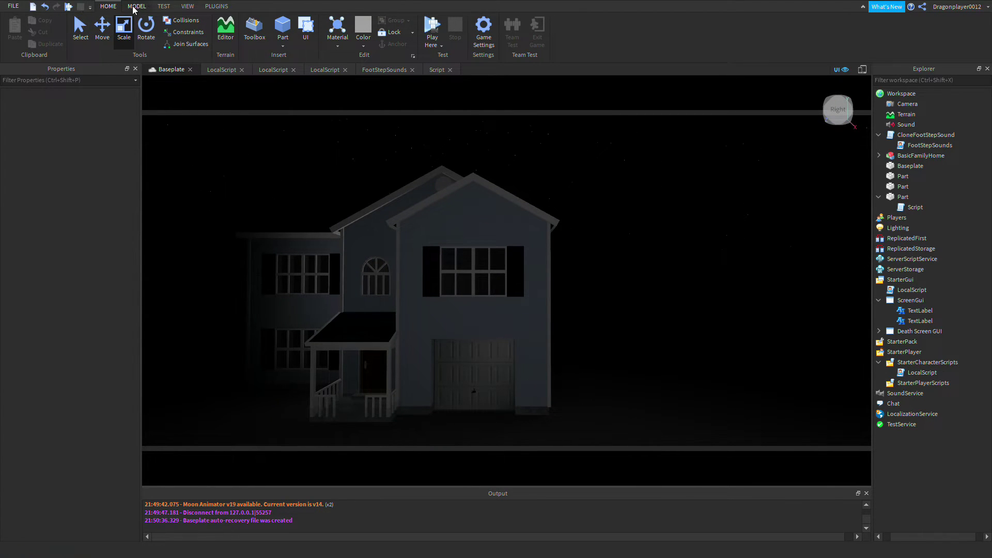
# Switch to Google Chrome and open the Roblox website in full screen.
pyautogui.press('super')
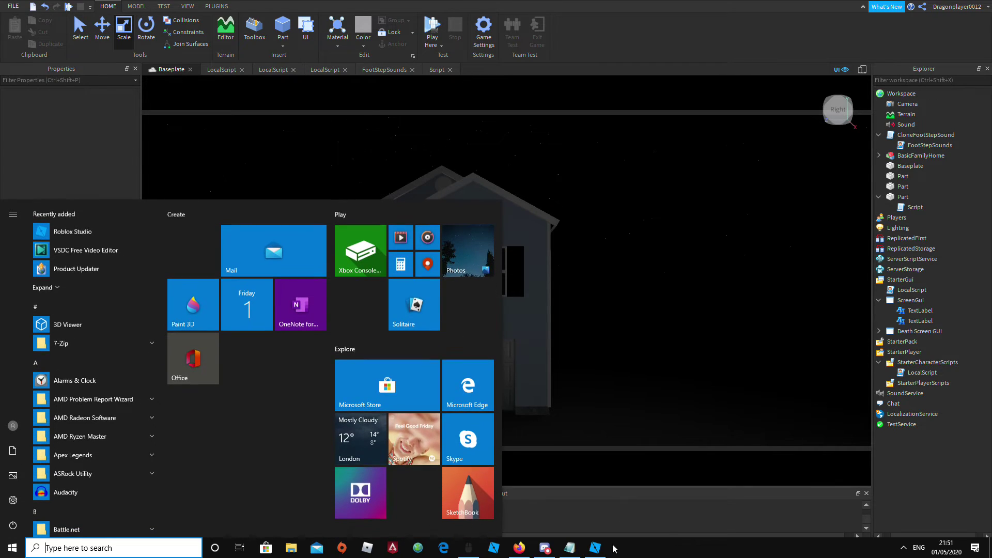
pyautogui.write('go')
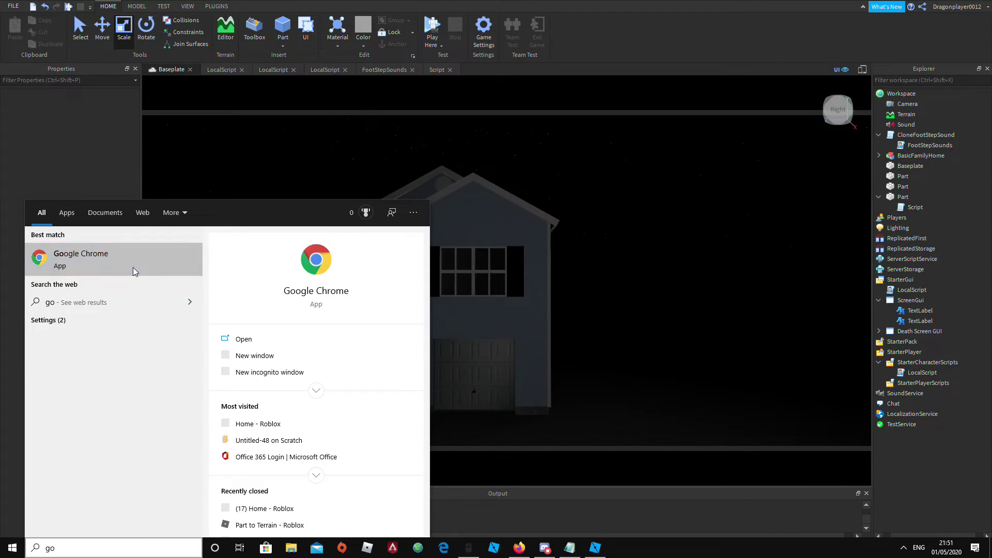
pyautogui.click(134, 271)
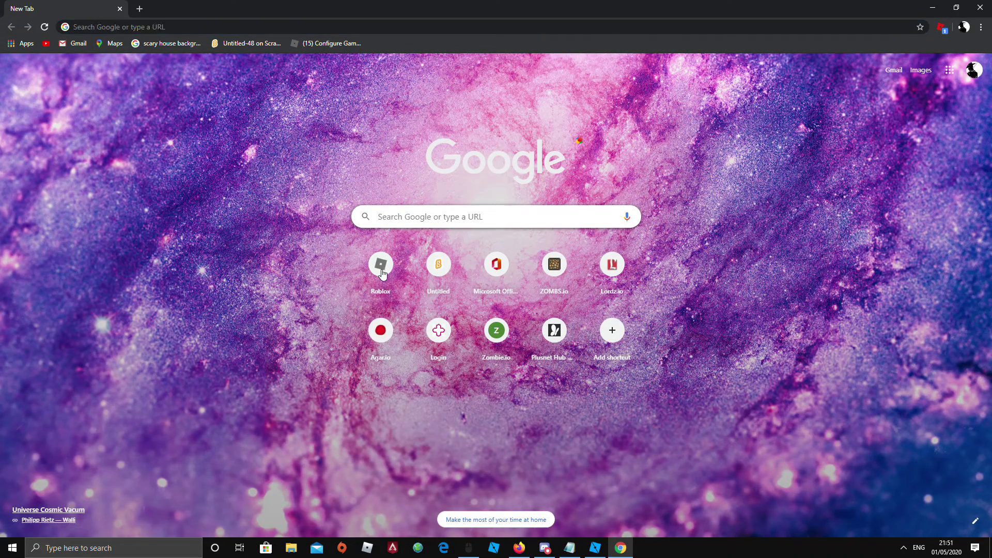
pyautogui.click(382, 273)
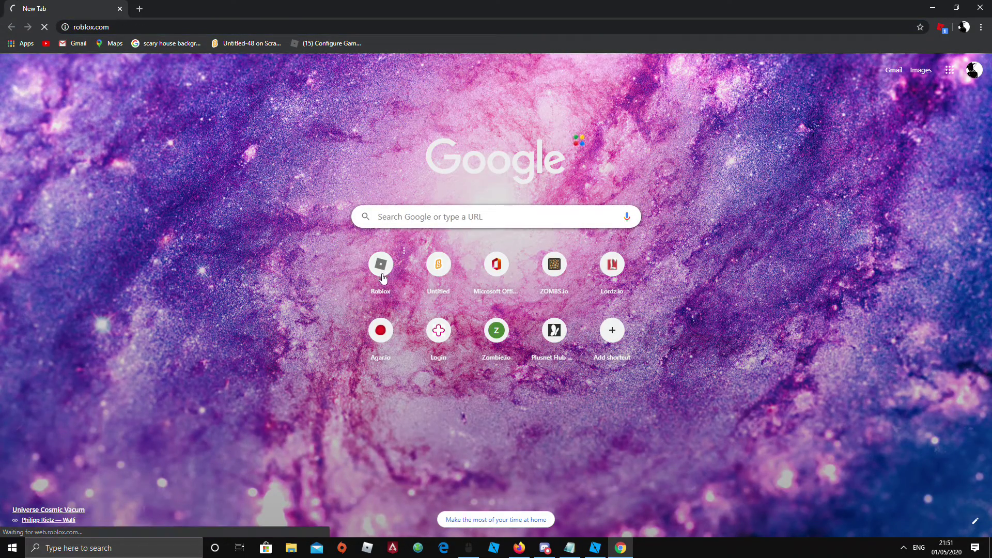
pyautogui.press('F11')
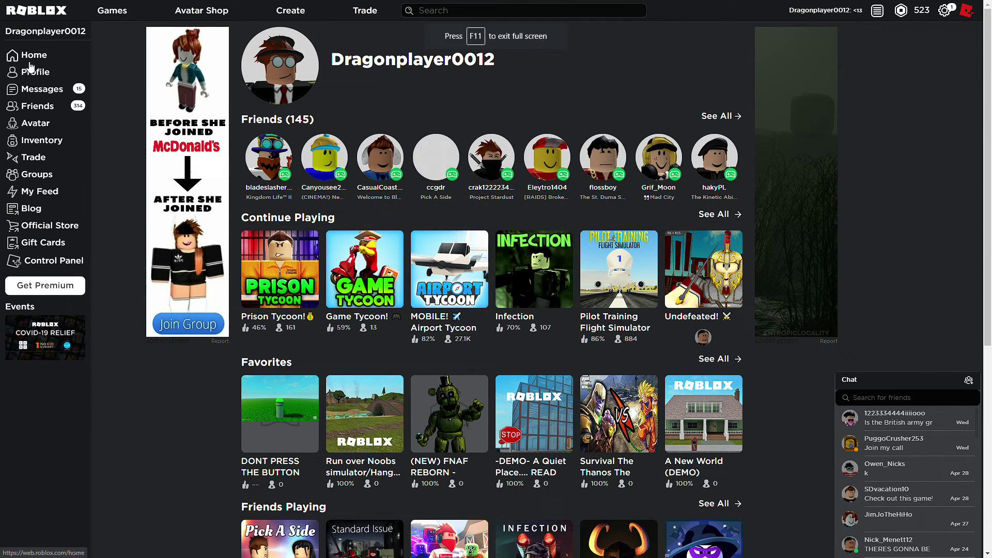
# Open the Adopt Me! game page among the popular Roblox games and copy the game ID 920587237 from its web address.
pyautogui.click(99, 17)
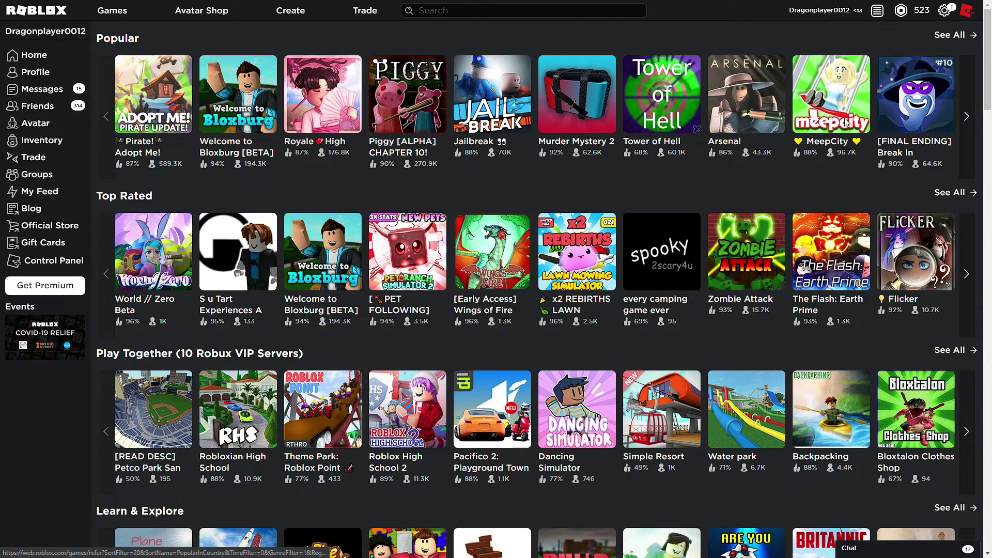
pyautogui.click(165, 133)
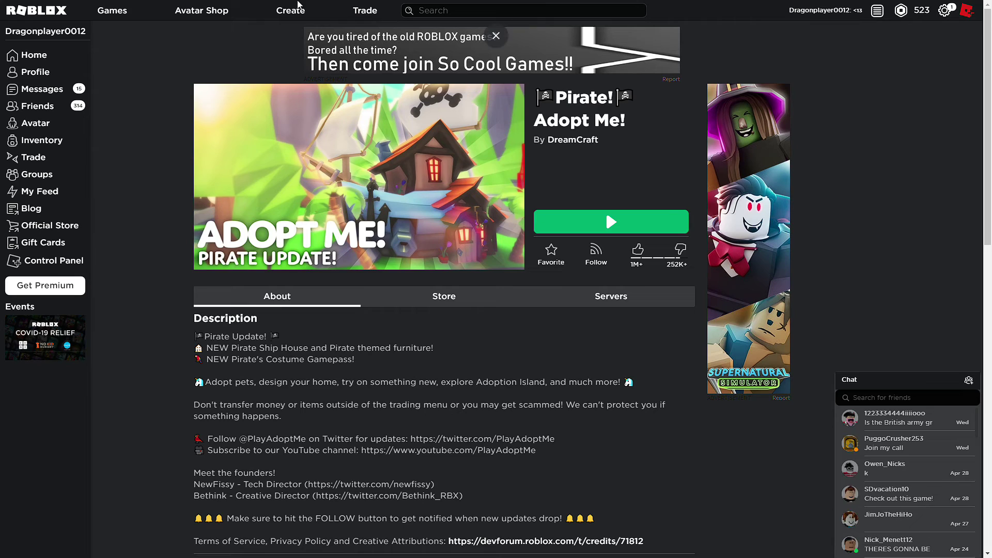
pyautogui.press('F11')
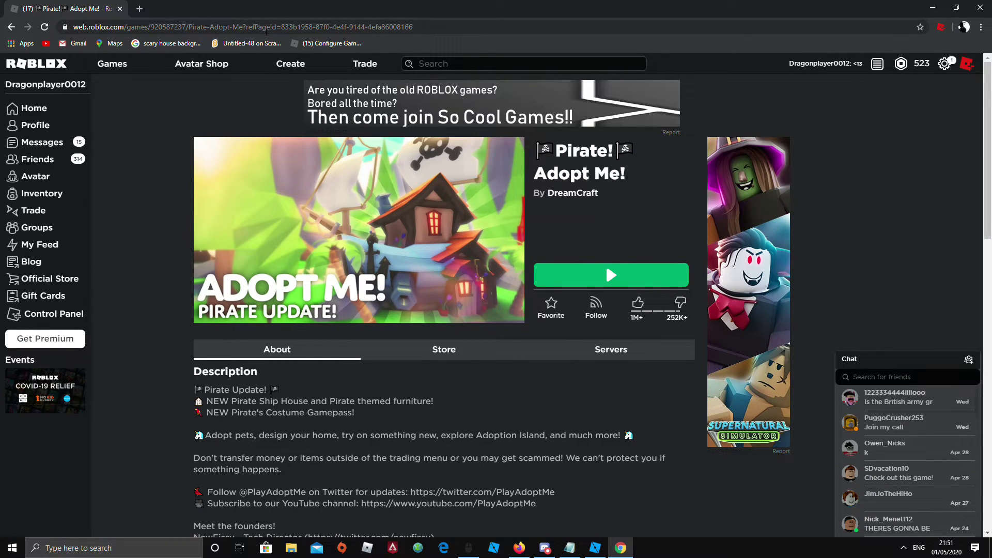
pyautogui.moveTo(186, 24); pyautogui.dragTo(174, 24)
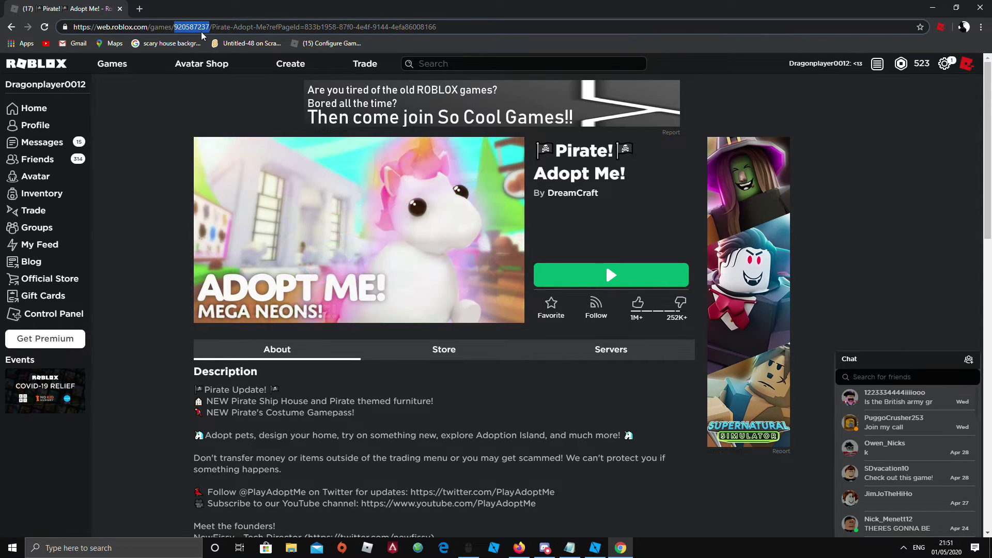
# Switch to Roblox Studio and enter the copied ID 920587237 as the Place value in the porch part's teleport script.
pyautogui.hotkey('alt', 'Tab')
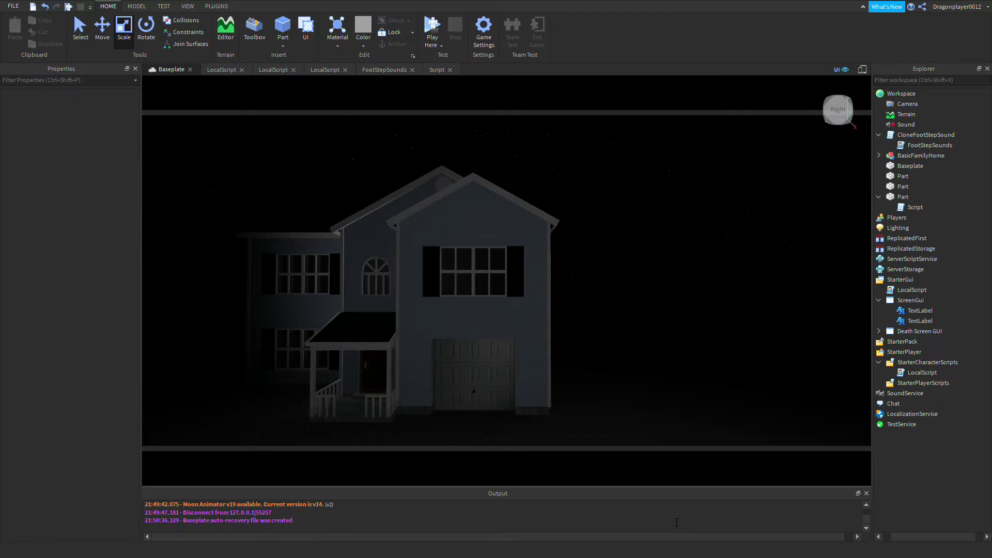
pyautogui.moveTo(849, 320); pyautogui.dragTo(857, 318, button='right')
pyautogui.press('a')
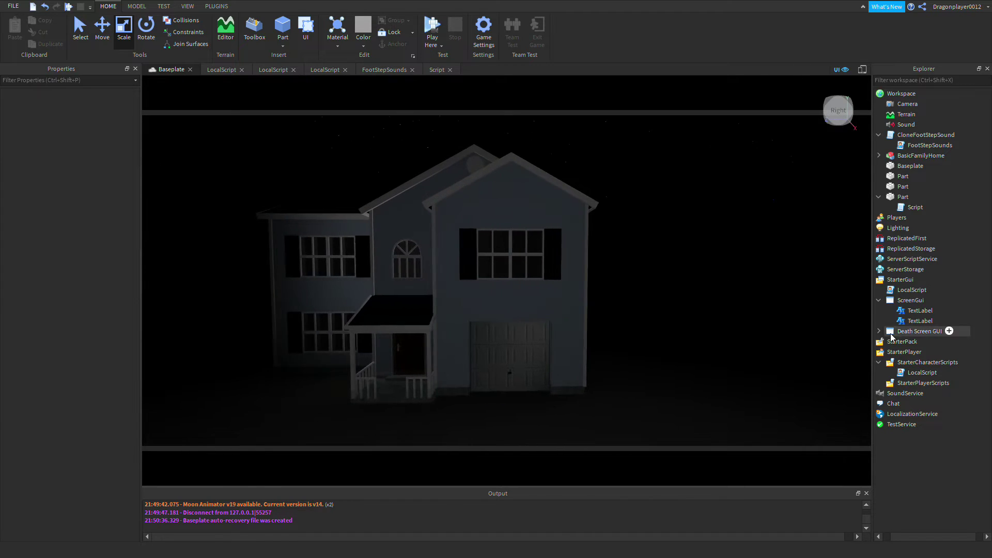
pyautogui.press('w')
pyautogui.press('a')
pyautogui.doubleClick(910, 207)
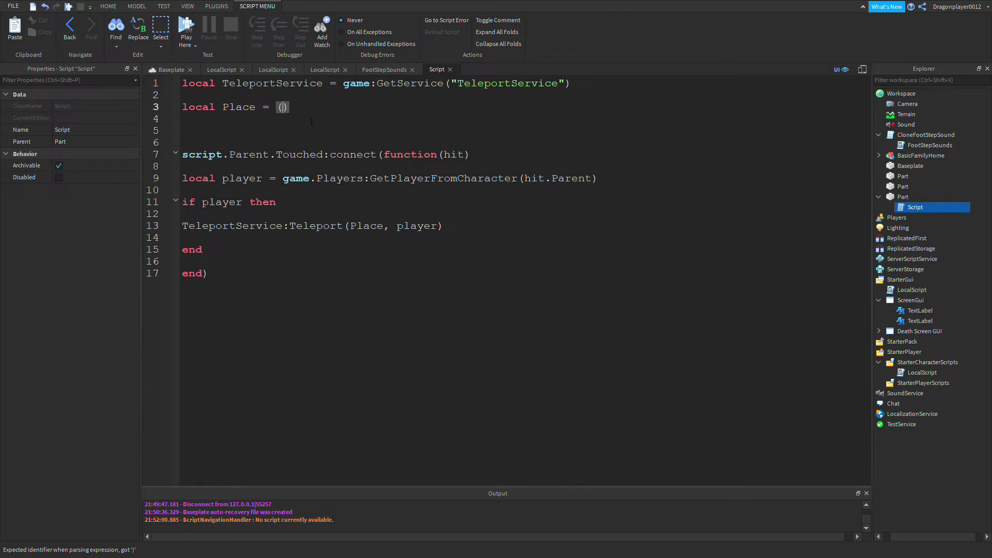
# Play-test the place, walking the character onto the house's porch to try the teleport script, and end the test.
pyautogui.click(170, 69)
pyautogui.click(430, 26)
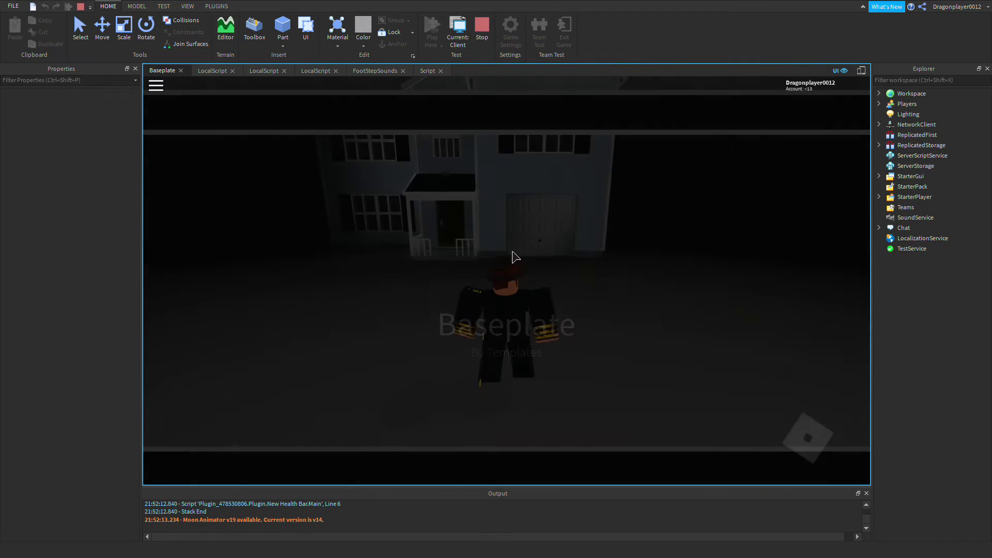
pyautogui.press('w')
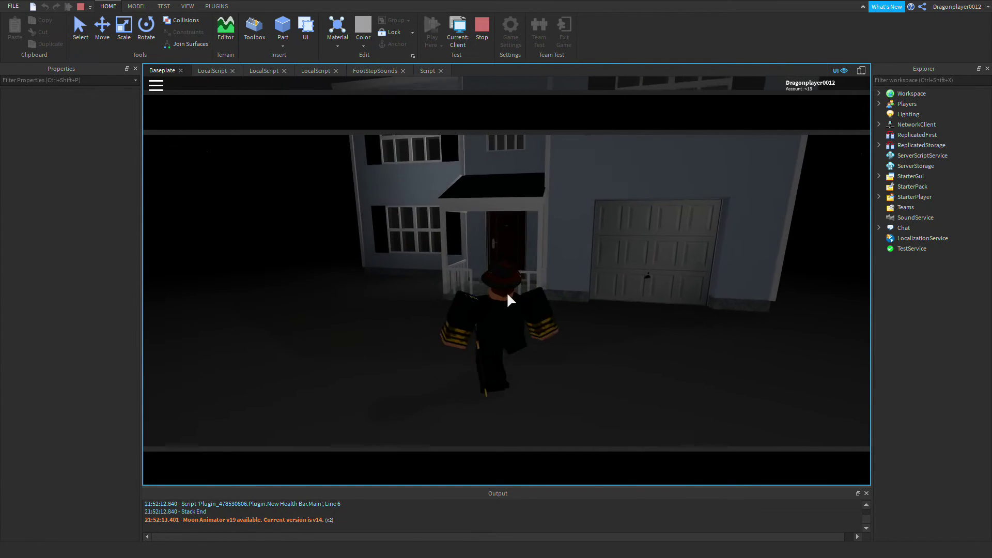
pyautogui.scroll(2, 506, 293)
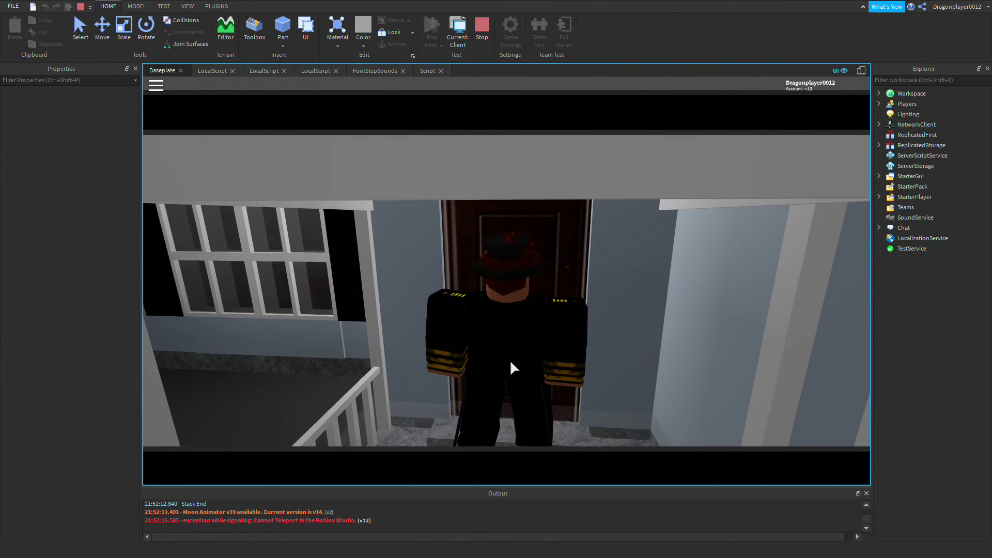
pyautogui.scroll(-3, 516, 341)
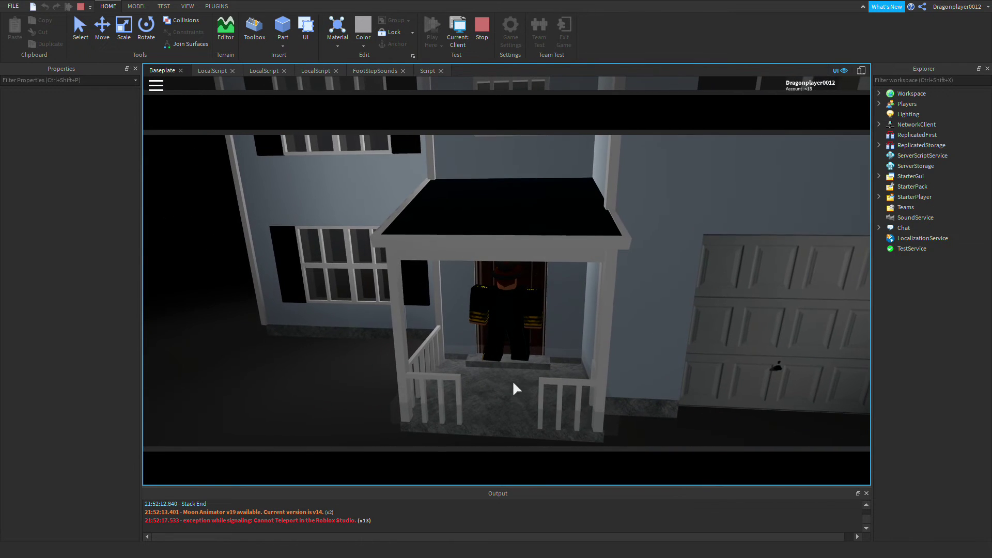
pyautogui.moveTo(498, 354); pyautogui.dragTo(498, 352, button='right')
pyautogui.scroll(2, 498, 351)
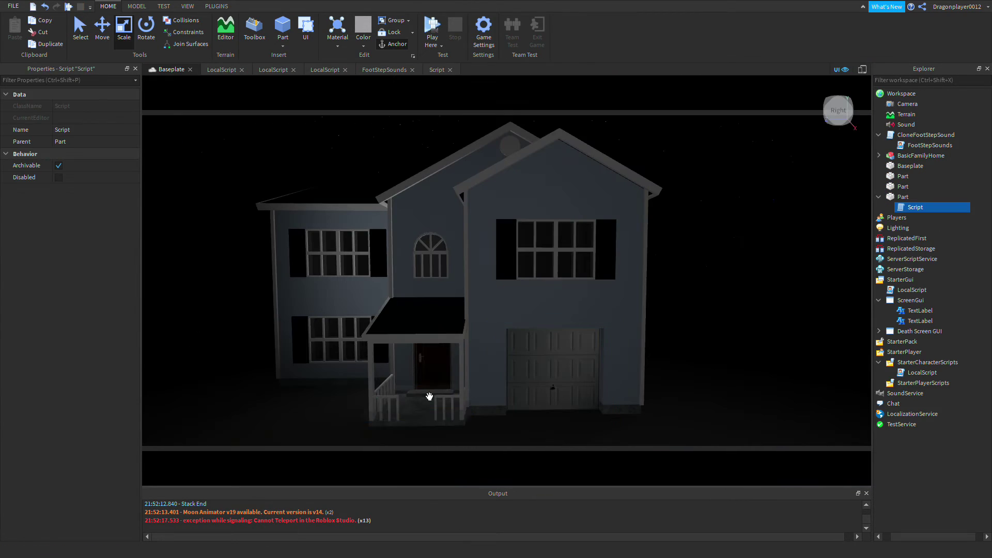
# Turn off CanCollide for the porch floor part.
pyautogui.click(428, 396)
pyautogui.click(68, 332)
pyautogui.click(206, 383)
# Set the porch floor part's Transparency to 1.
pyautogui.moveTo(205, 383); pyautogui.dragTo(257, 389, button='right')
pyautogui.scroll(5, 313, 403)
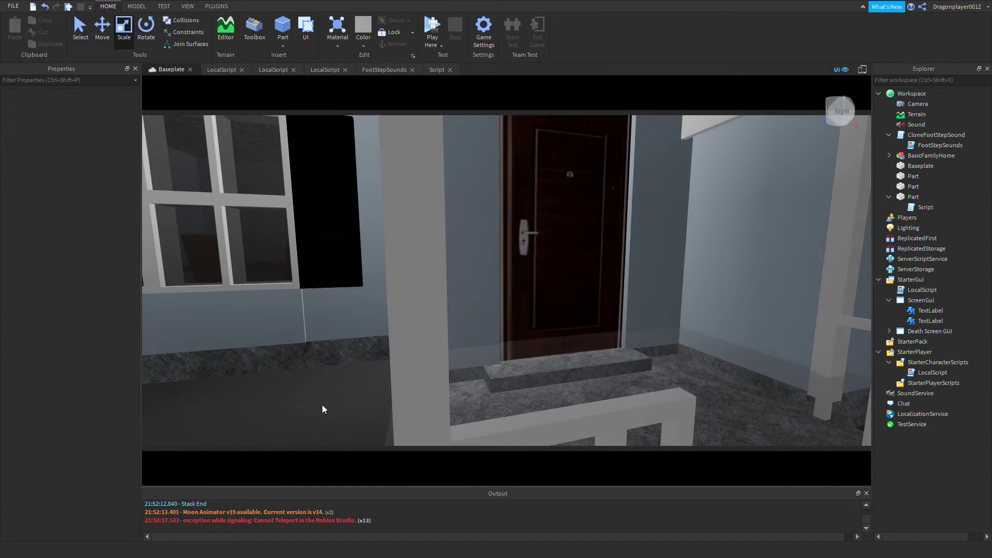
pyautogui.scroll(-4, 563, 383)
pyautogui.scroll(-5, 543, 398)
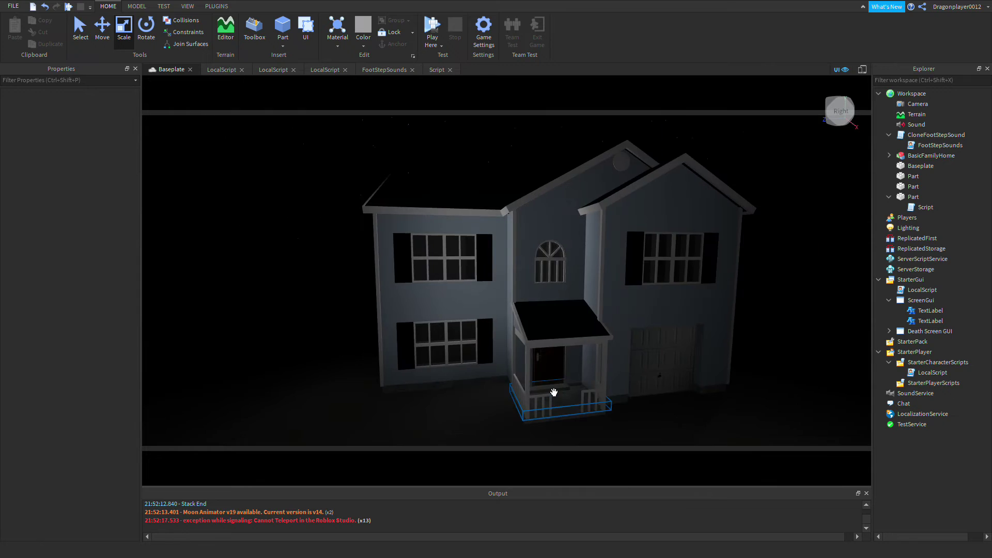
pyautogui.scroll(5, 556, 401)
pyautogui.click(571, 402)
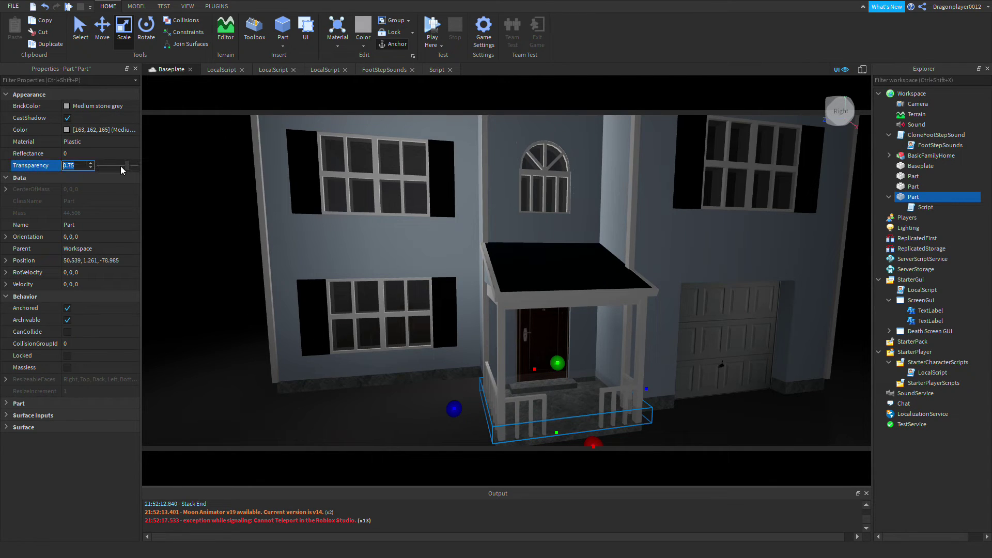
pyautogui.click(376, 331)
pyautogui.click(567, 401)
pyautogui.click(718, 451)
pyautogui.click(590, 399)
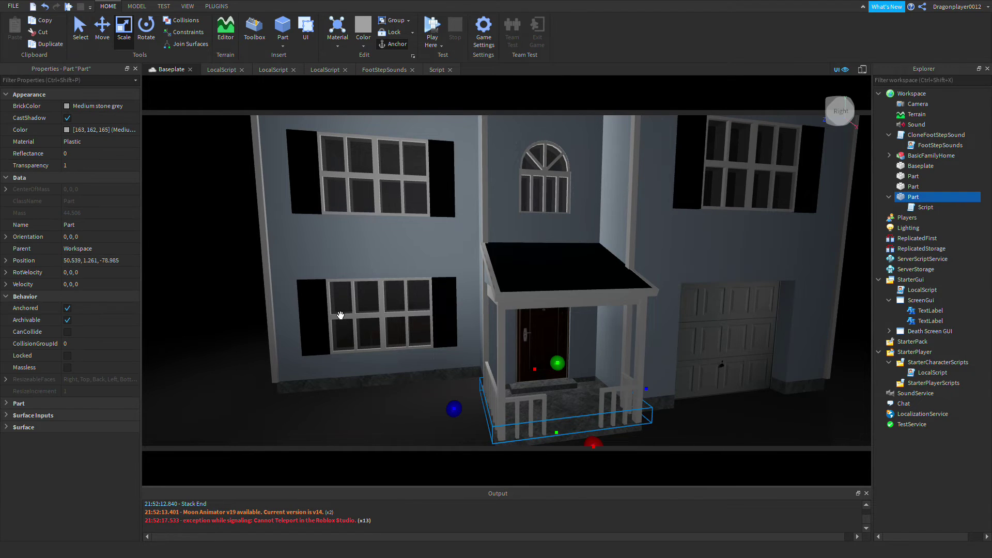
# Start publishing the place to Roblox with the name "TEST FOR VID" and the description "WRFDVX".
pyautogui.click(13, 6)
pyautogui.click(57, 112)
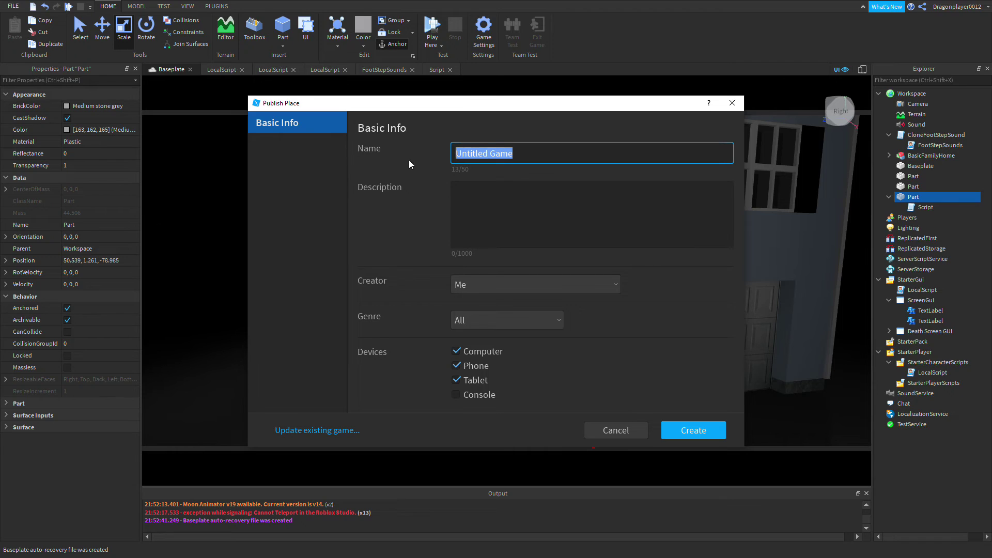
pyautogui.press('BackSpace')
pyautogui.write('TEST FOR VID')
pyautogui.click(551, 205)
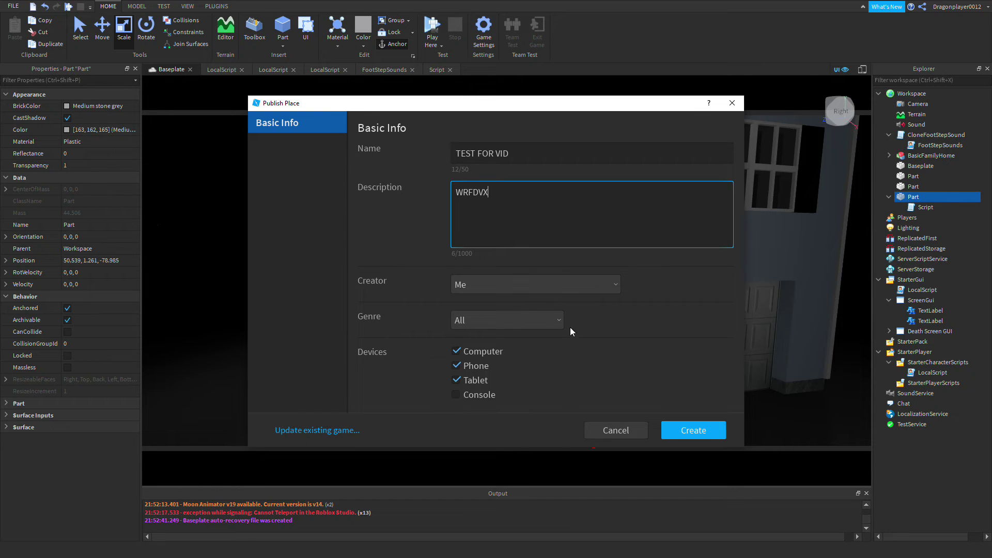
# Limit the new game's devices to Computer only, create the game and close the publish dialog.
pyautogui.click(456, 381)
pyautogui.click(458, 363)
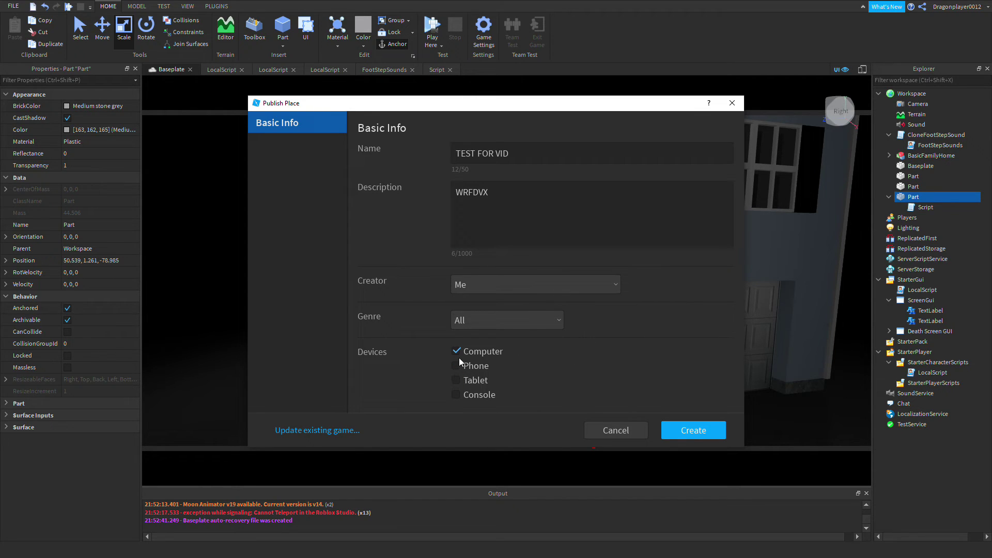
pyautogui.click(458, 353)
pyautogui.click(458, 352)
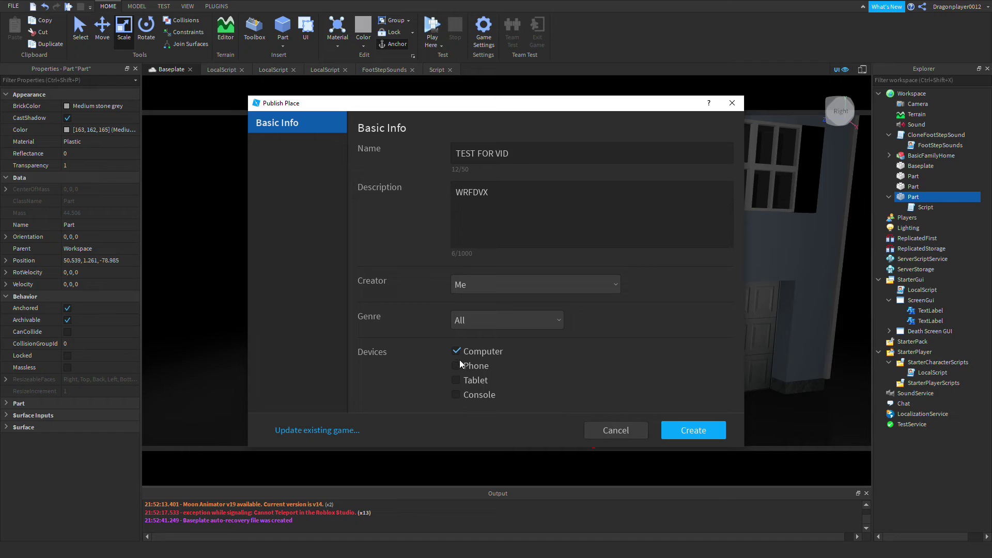
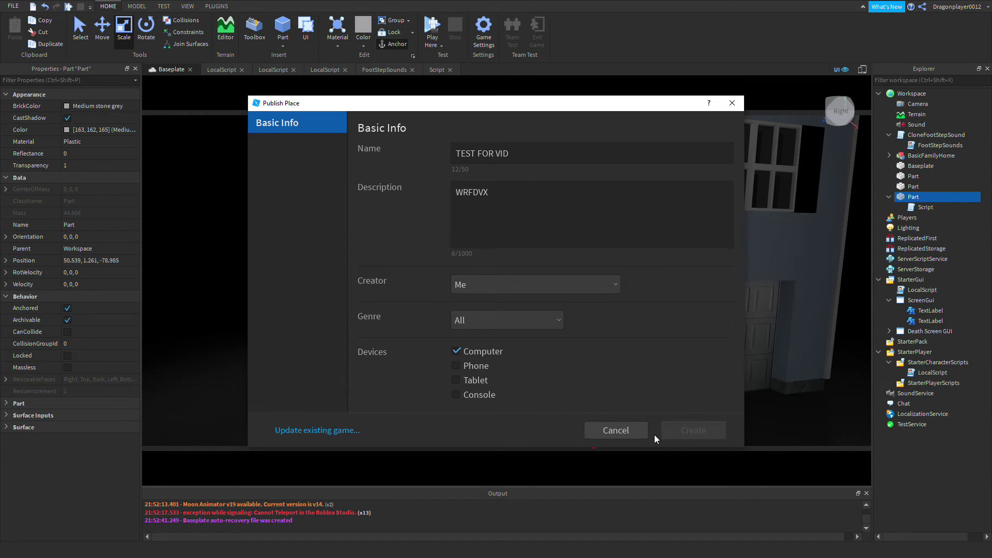
pyautogui.click(690, 433)
pyautogui.click(503, 413)
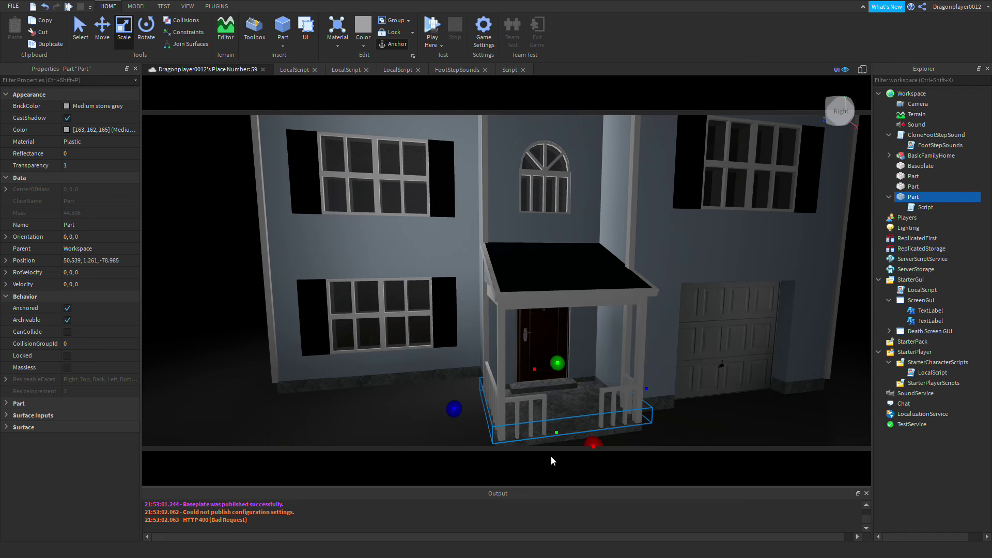
# Switch to Google Chrome, open the basic settings of the TEST FOR VID game, and save its privacy as Public.
pyautogui.press('super')
pyautogui.click(620, 548)
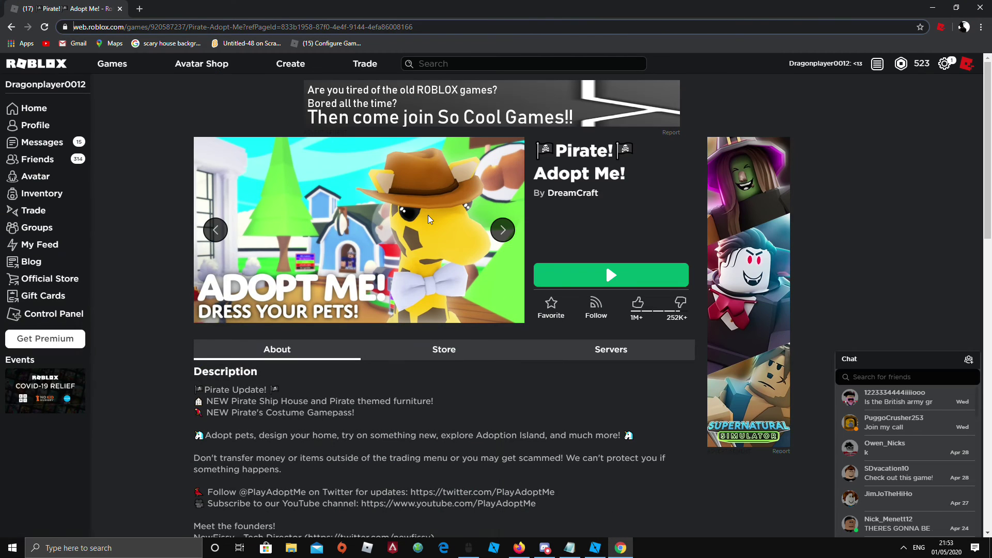
pyautogui.press('F5')
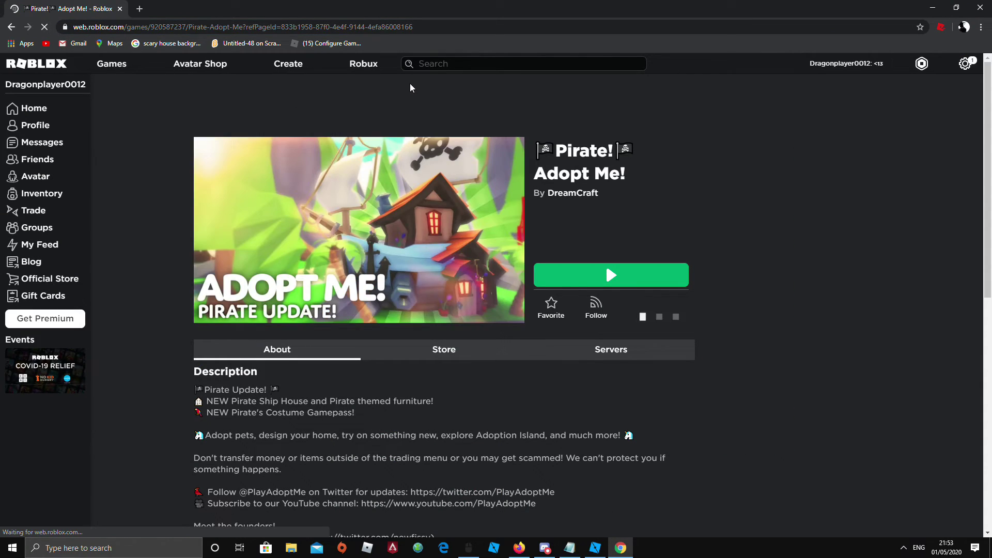
pyautogui.press('F11')
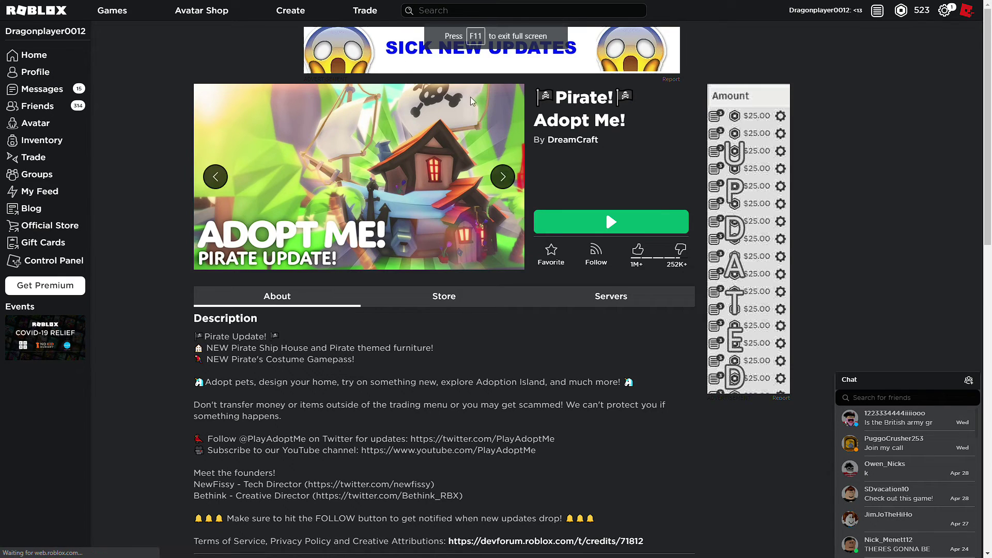
pyautogui.click(293, 13)
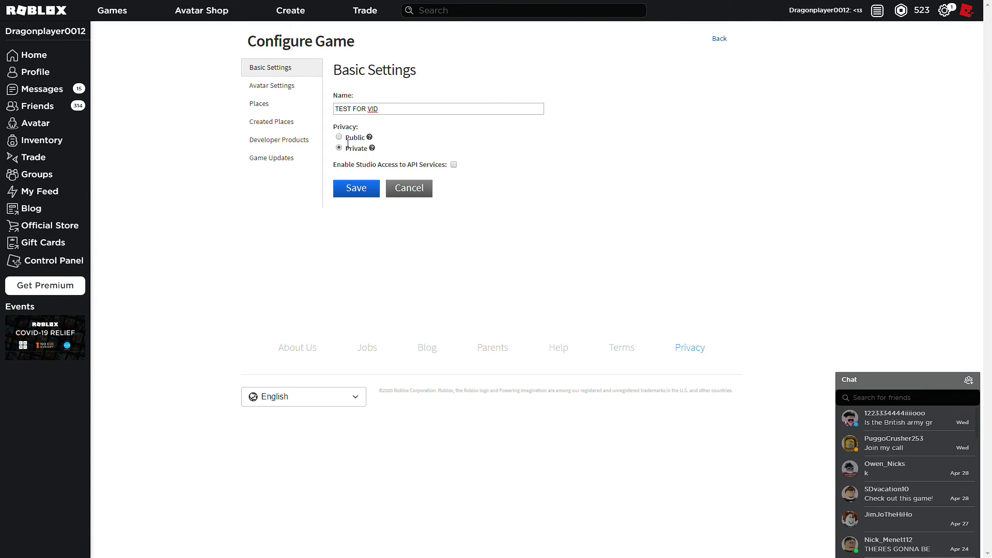
pyautogui.click(358, 186)
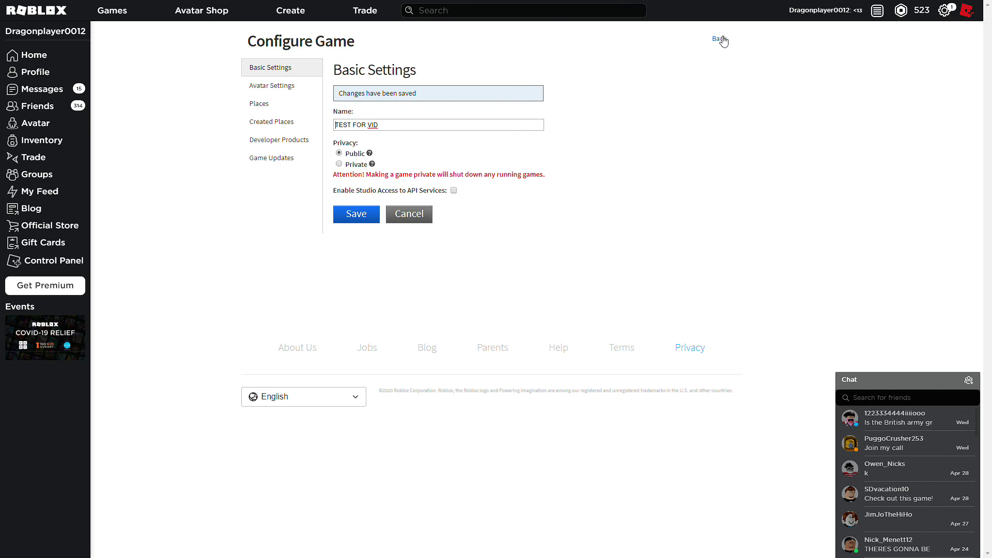
# Return to the TEST FOR VID game page and launch the published game.
pyautogui.hotkey('alt', 'Left')
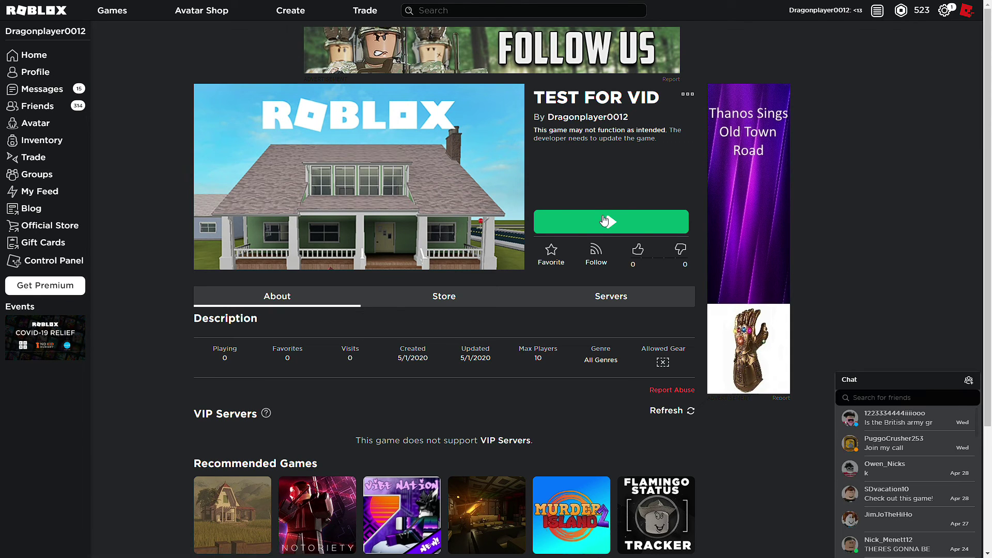
pyautogui.click(598, 225)
pyautogui.click(517, 62)
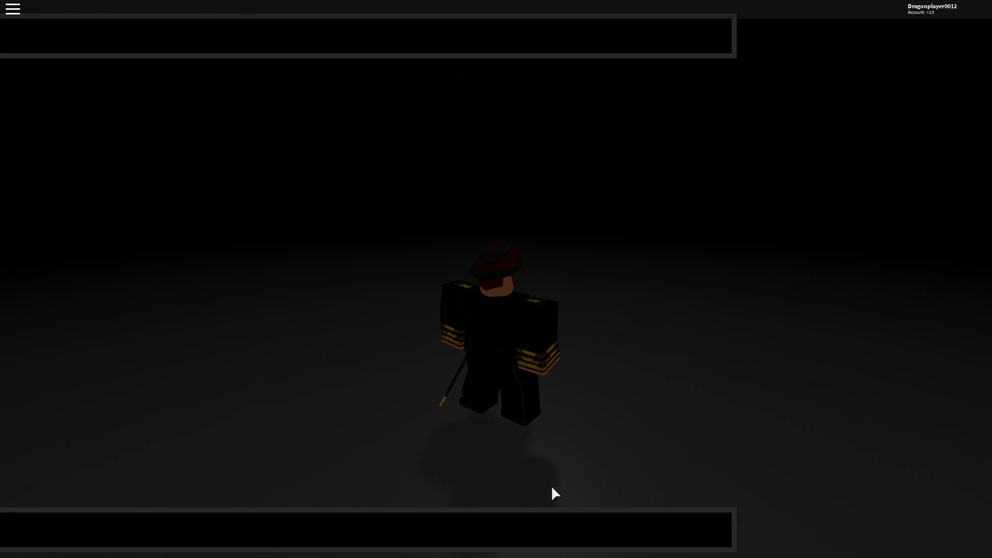
# Walk the character through the published game onto the house's porch to test the teleport, and start playing Adopt Me! on arrival.
pyautogui.press('w')
pyautogui.moveTo(556, 446); pyautogui.dragTo(572, 247, button='right')
pyautogui.press('a')
pyautogui.press('s')
pyautogui.press('a')
pyautogui.press('w')
pyautogui.press('a')
pyautogui.press('w')
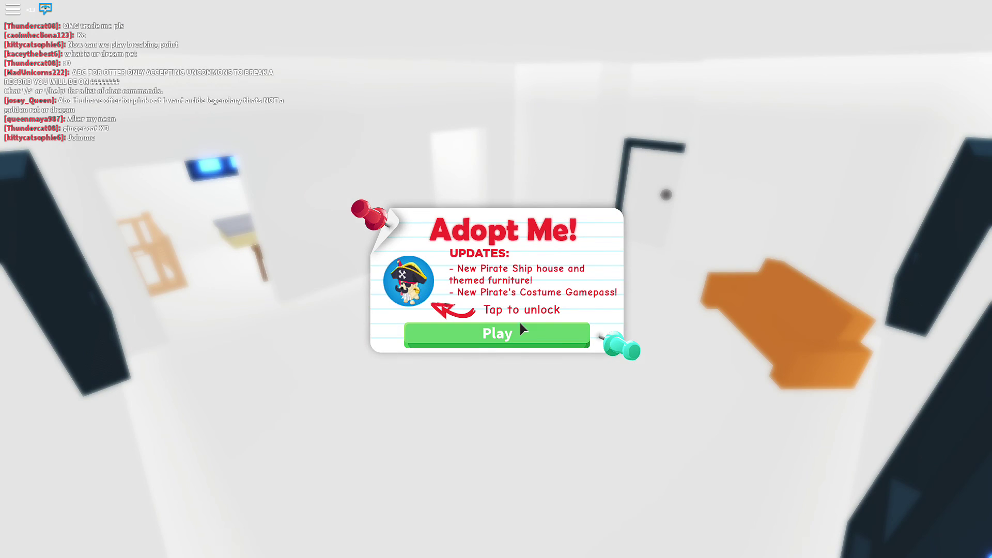
pyautogui.click(561, 330)
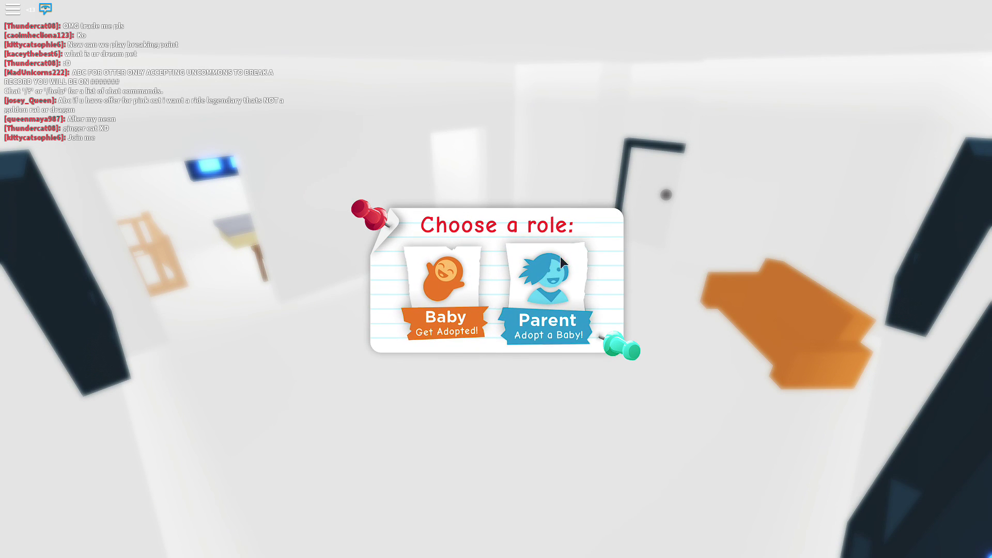
# Switch back to Roblox Studio and deselect the porch floor part.
pyautogui.press('super')
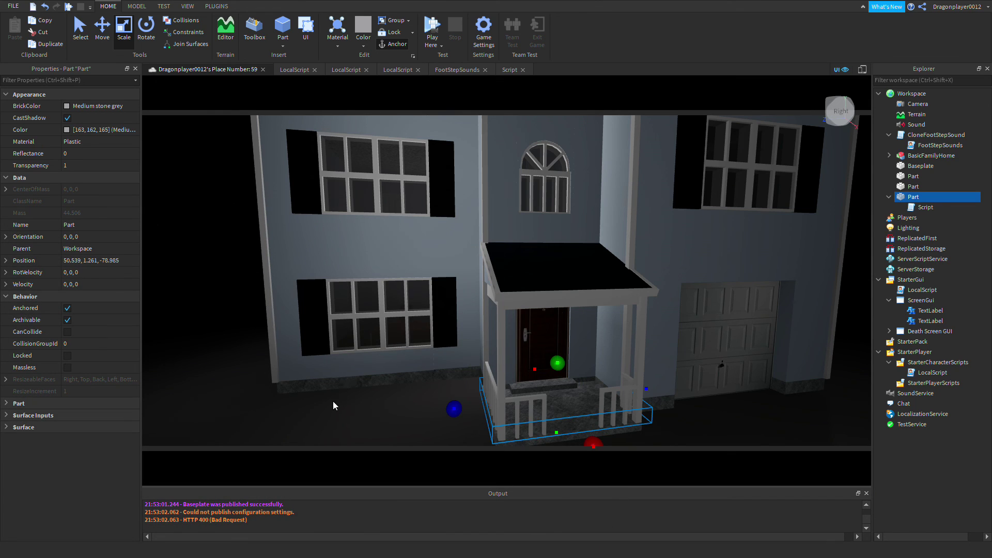
pyautogui.click(334, 406)
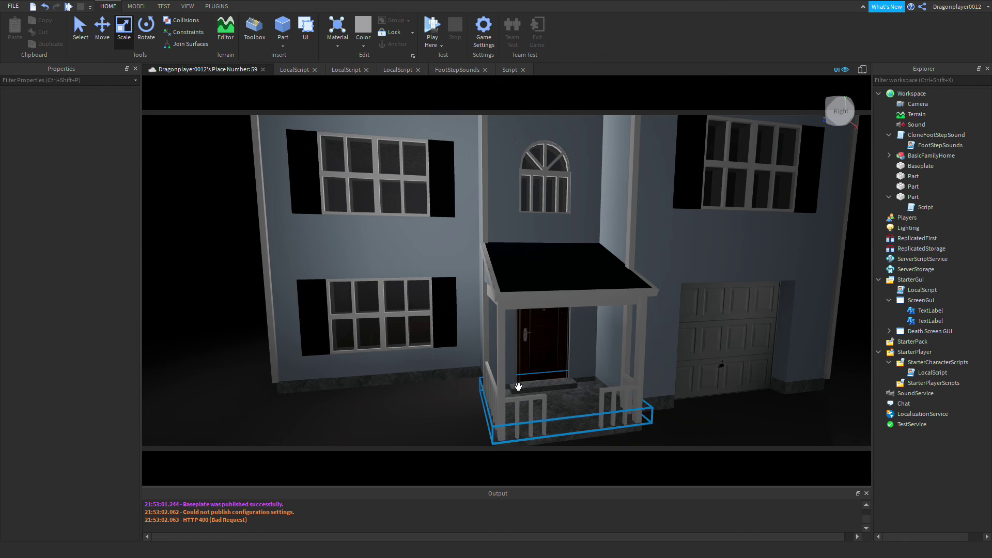
pyautogui.scroll(-5, 496, 372)
pyautogui.scroll(5, 488, 368)
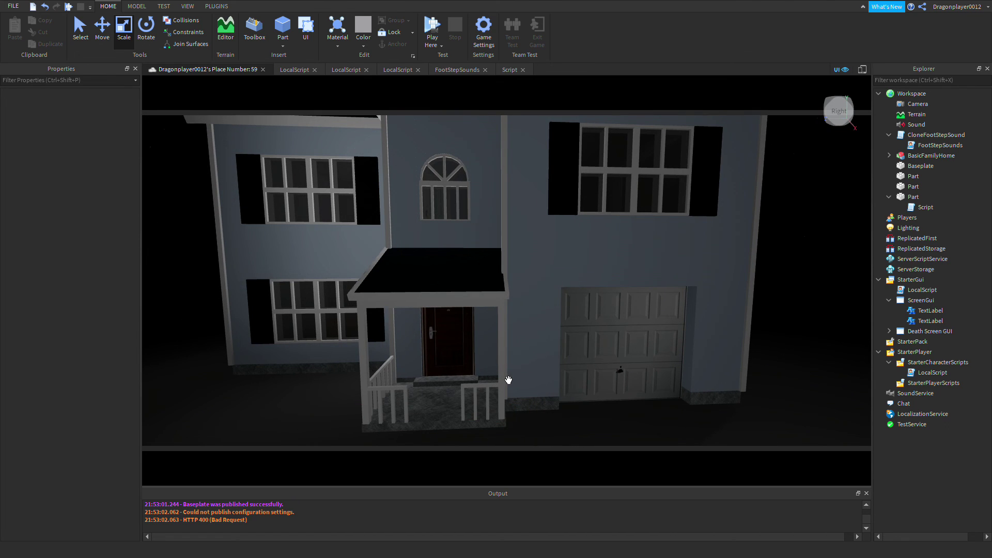